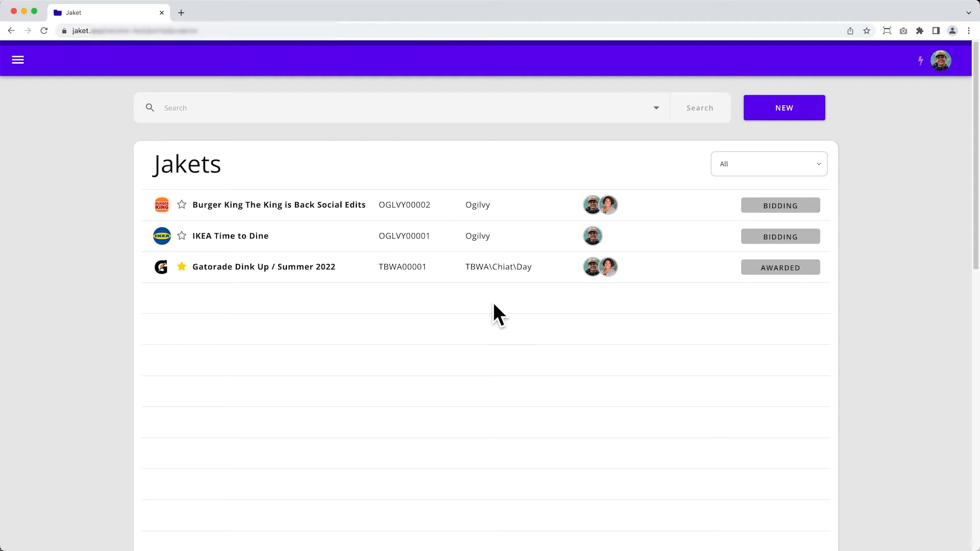
# Search the Jakets list for IKEA and clear the search to restore the full list.
pyautogui.click(225, 108)
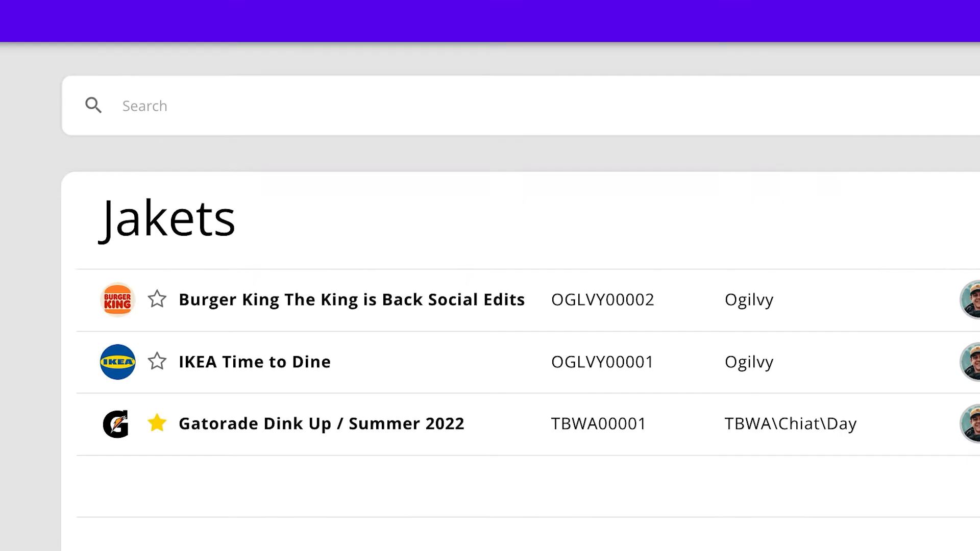
pyautogui.write('IKEA')
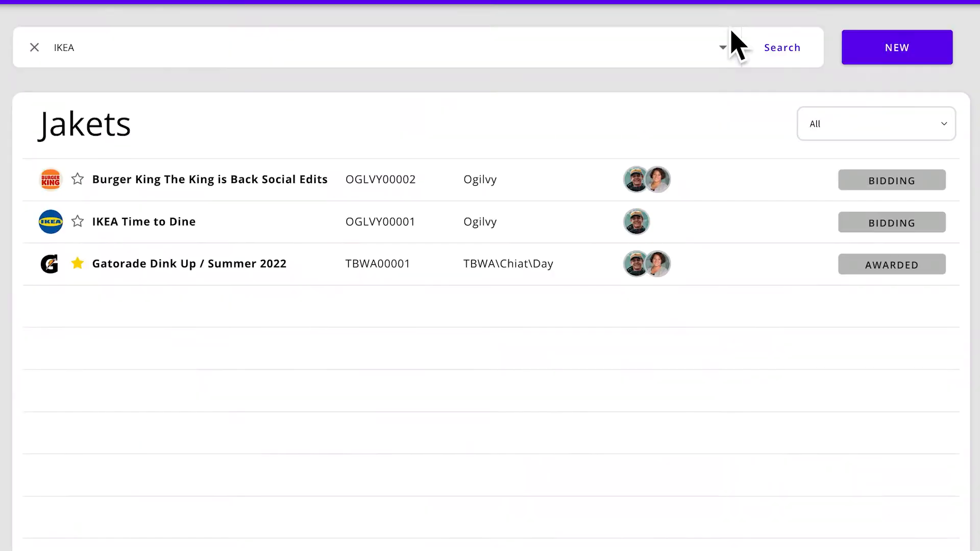
pyautogui.click(786, 48)
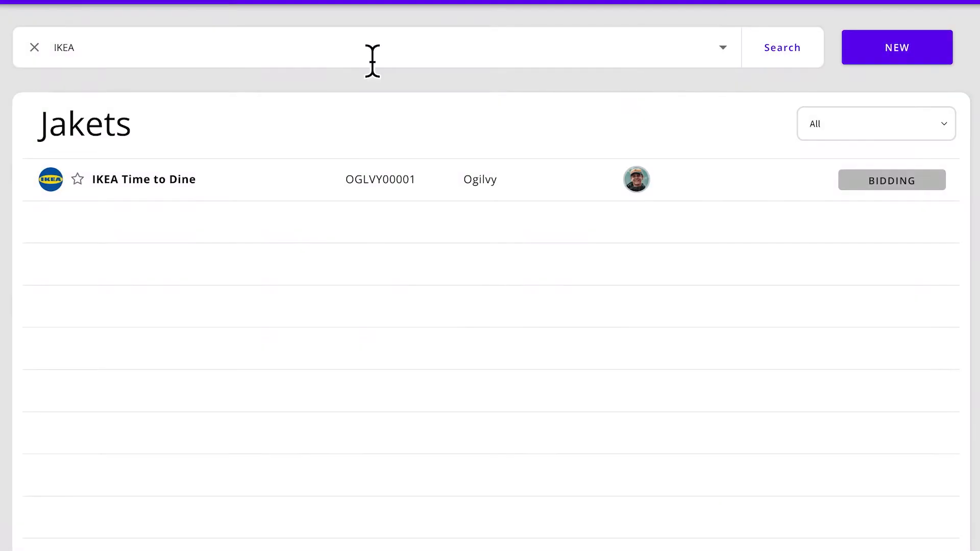
pyautogui.click(35, 48)
# Filter the Jakets list by client Ogilvy and by client TBWA\Chiat\Day, and clear the filters.
pyautogui.click(723, 47)
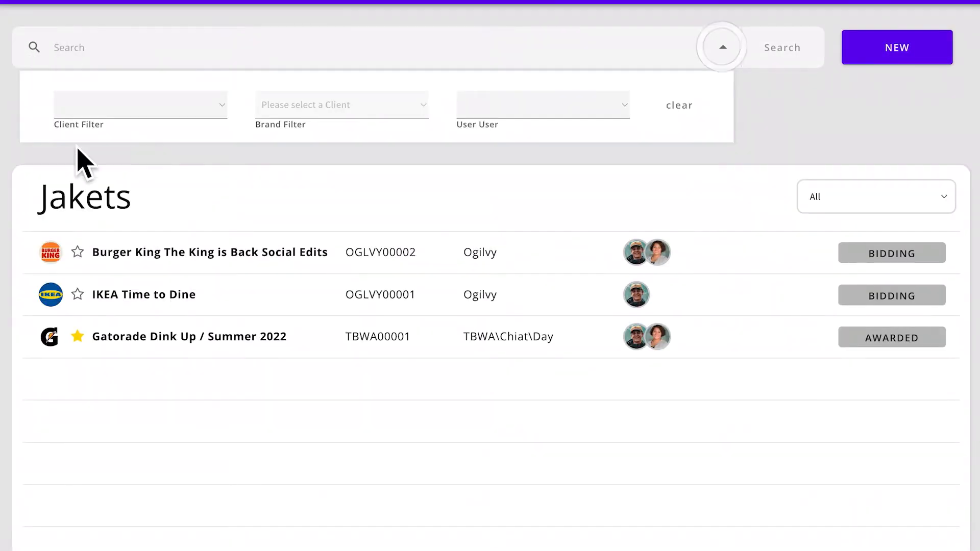
pyautogui.click(122, 105)
pyautogui.click(136, 133)
pyautogui.click(785, 50)
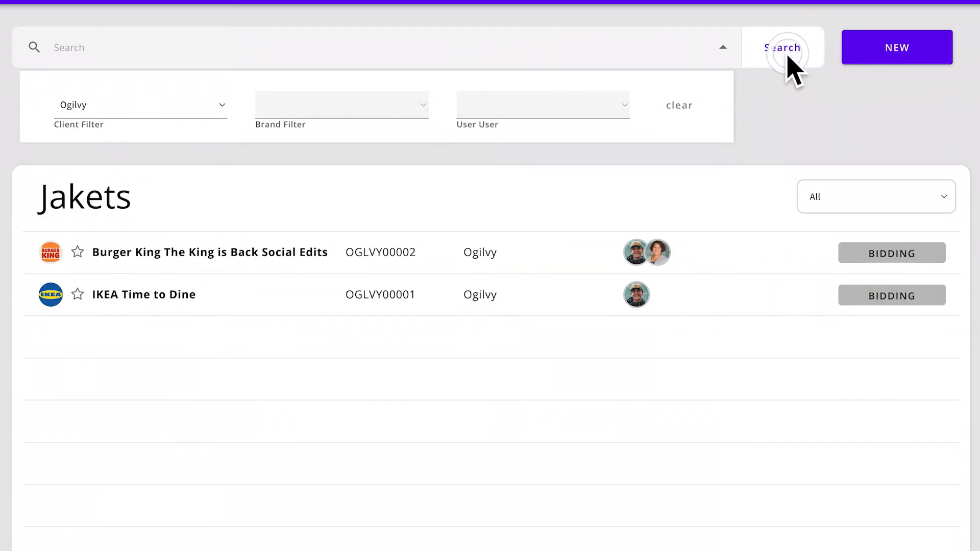
pyautogui.click(148, 102)
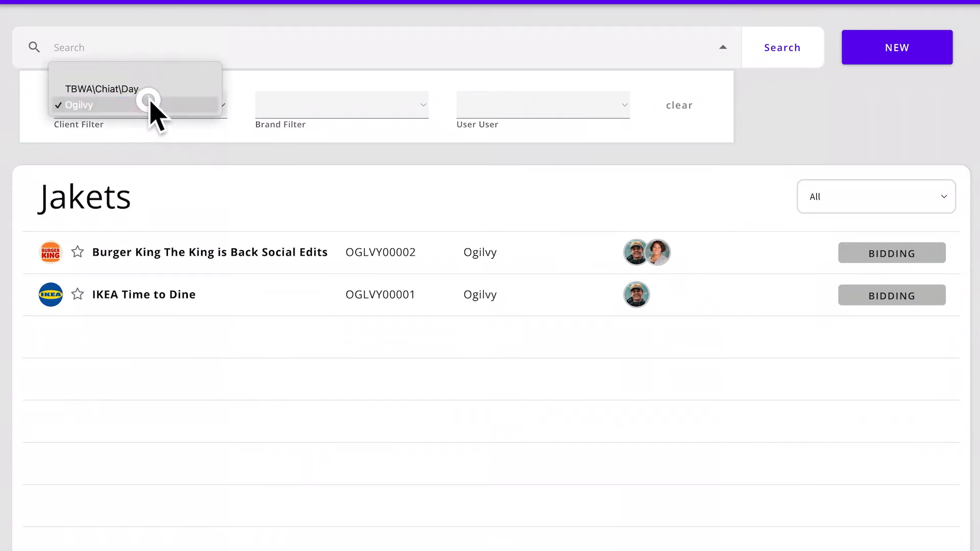
pyautogui.click(173, 89)
pyautogui.click(782, 47)
pyautogui.click(682, 106)
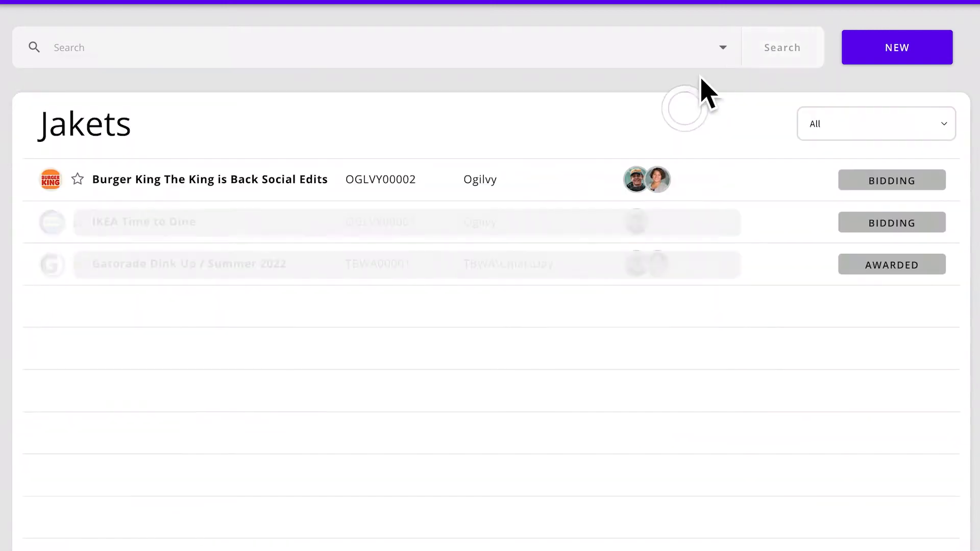
# Show only Favorites in the Jakets list and toggle the star of Gatorade Dink Up / Summer 2022.
pyautogui.click(873, 133)
pyautogui.click(880, 140)
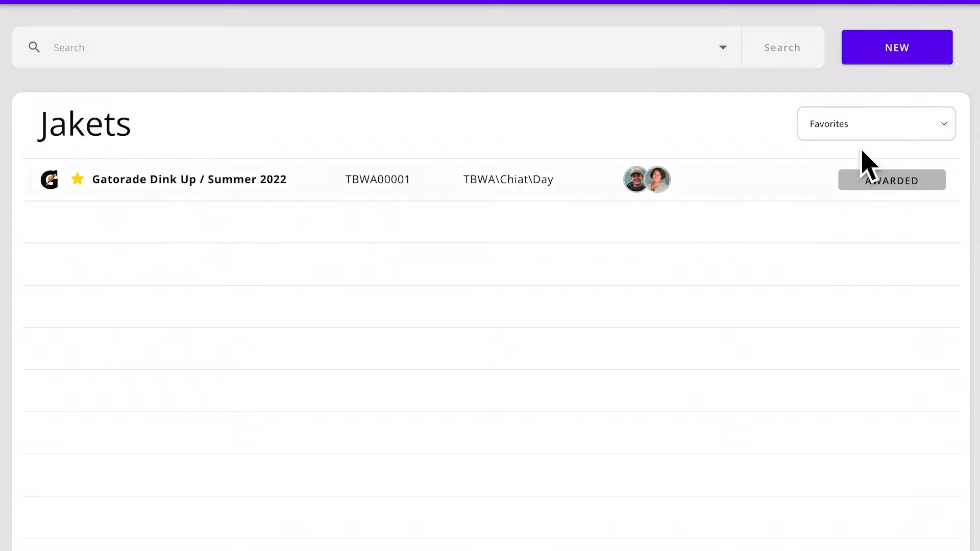
pyautogui.click(77, 179)
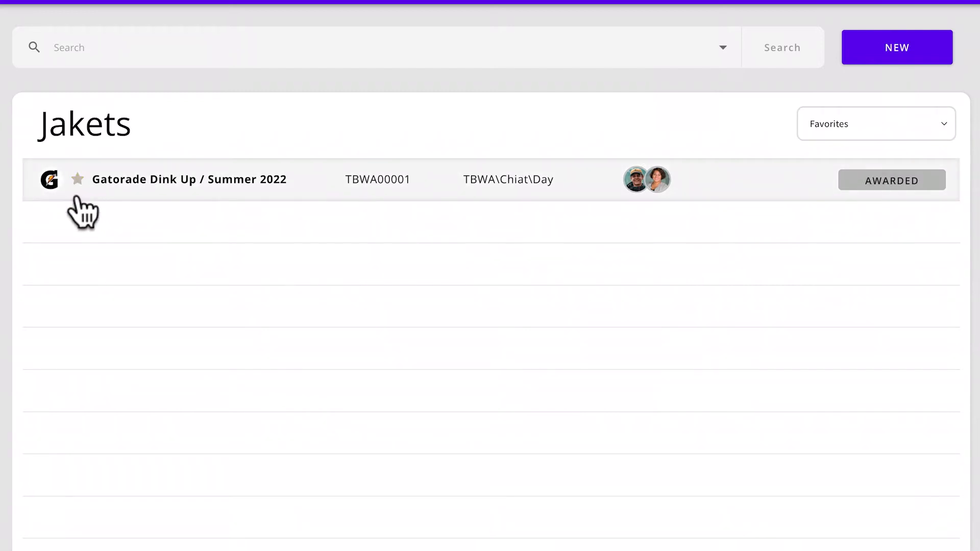
# Switch the Jakets list between the Bidding and Awarded statuses and return it to All.
pyautogui.click(905, 123)
pyautogui.click(897, 137)
pyautogui.click(870, 125)
pyautogui.click(875, 140)
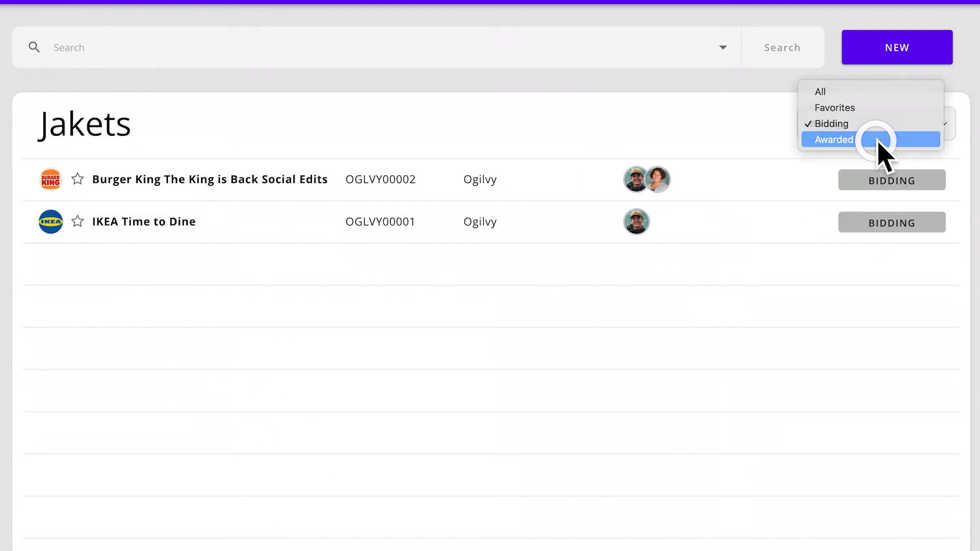
pyautogui.click(889, 132)
pyautogui.click(896, 107)
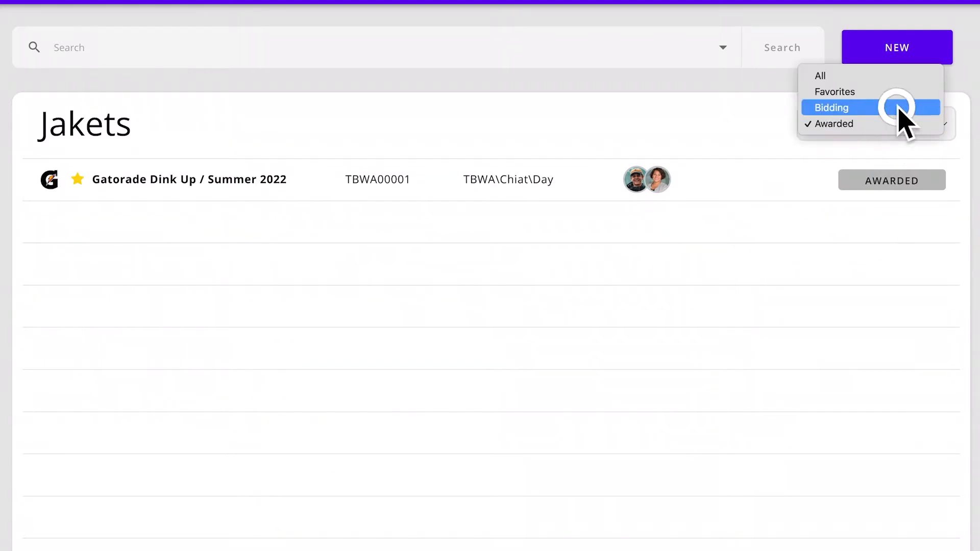
pyautogui.click(899, 130)
pyautogui.click(902, 141)
pyautogui.click(902, 130)
pyautogui.click(902, 106)
pyautogui.click(899, 122)
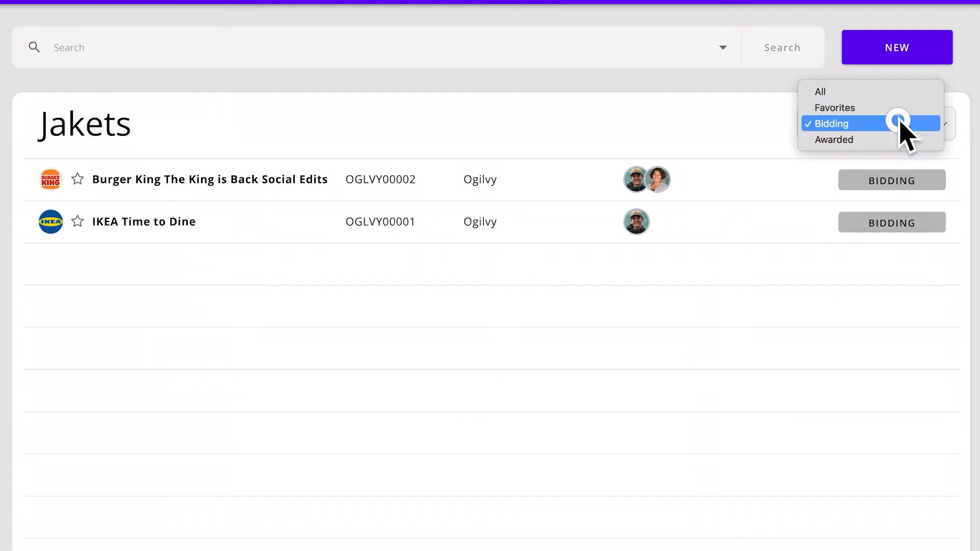
pyautogui.click(896, 96)
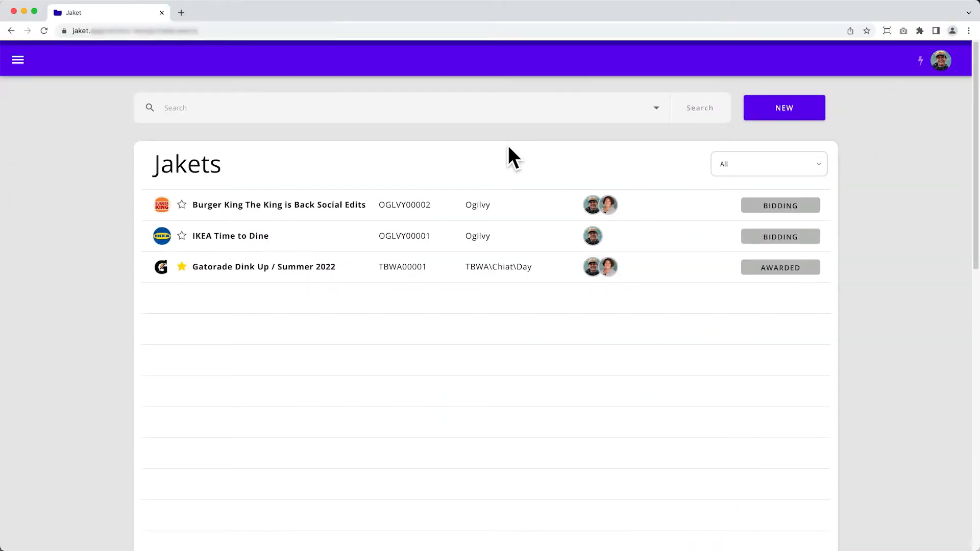
# View the Gatorade- Dink Up / Summer 2022 entry in Quick Launch and close the window.
pyautogui.click(921, 60)
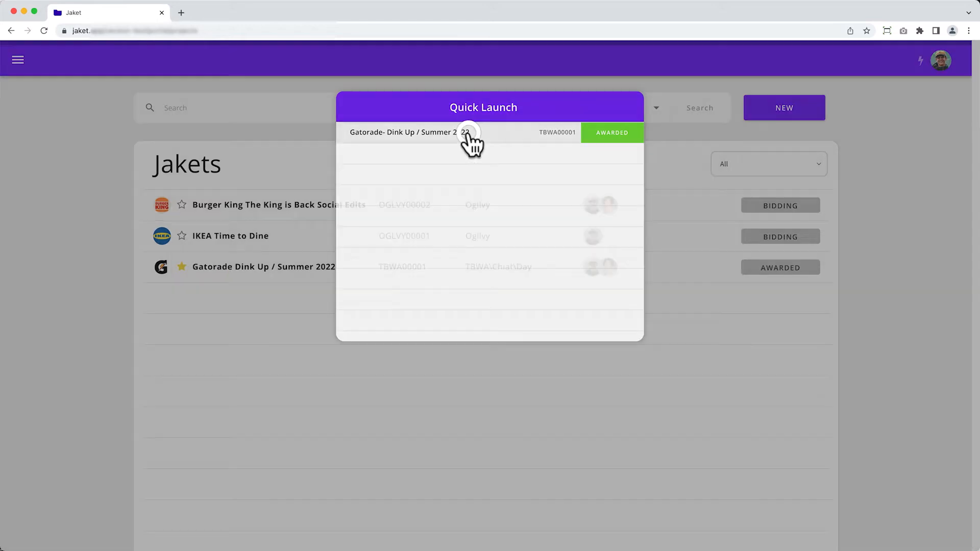
pyautogui.click(463, 134)
pyautogui.click(134, 98)
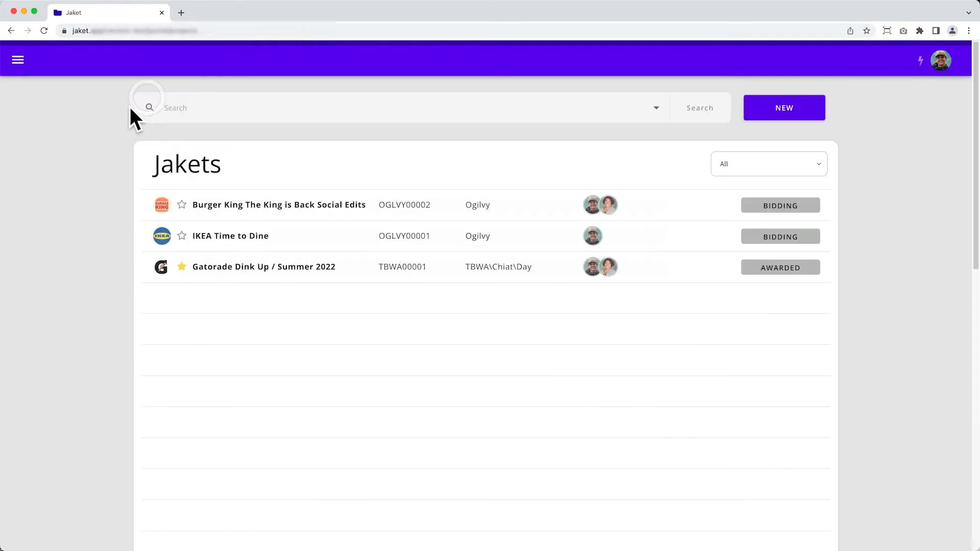
pyautogui.click(920, 61)
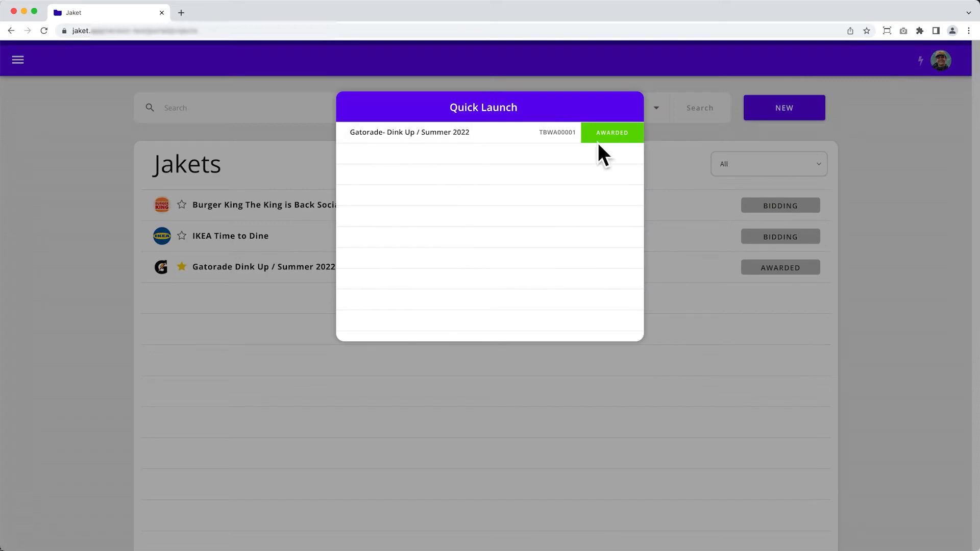
pyautogui.click(245, 130)
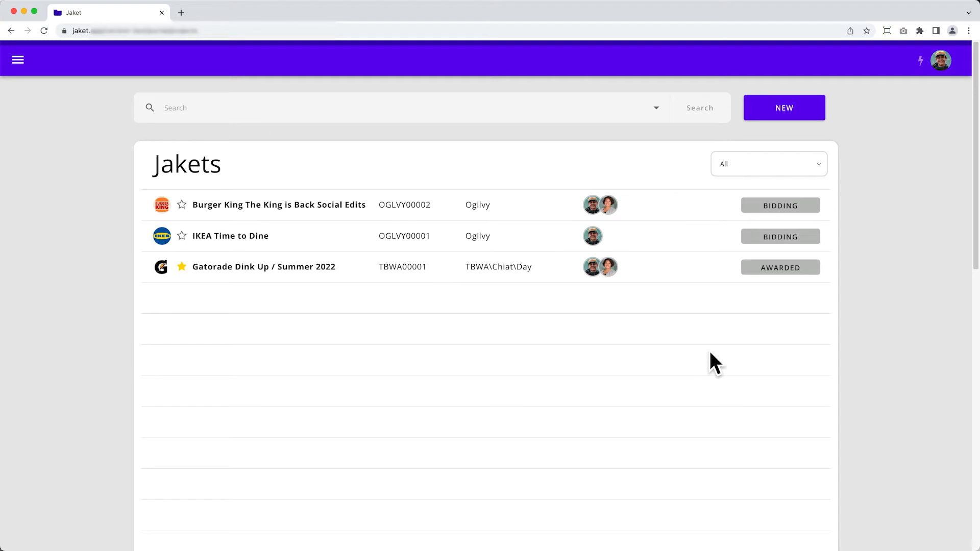
# Start a new Jaket and select Cutz House NYC as its identity.
pyautogui.click(797, 115)
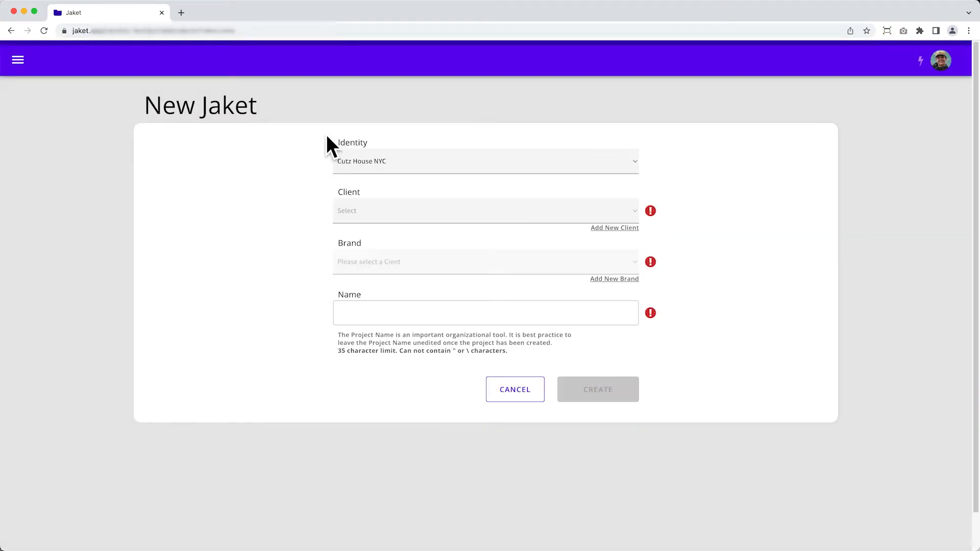
pyautogui.click(448, 164)
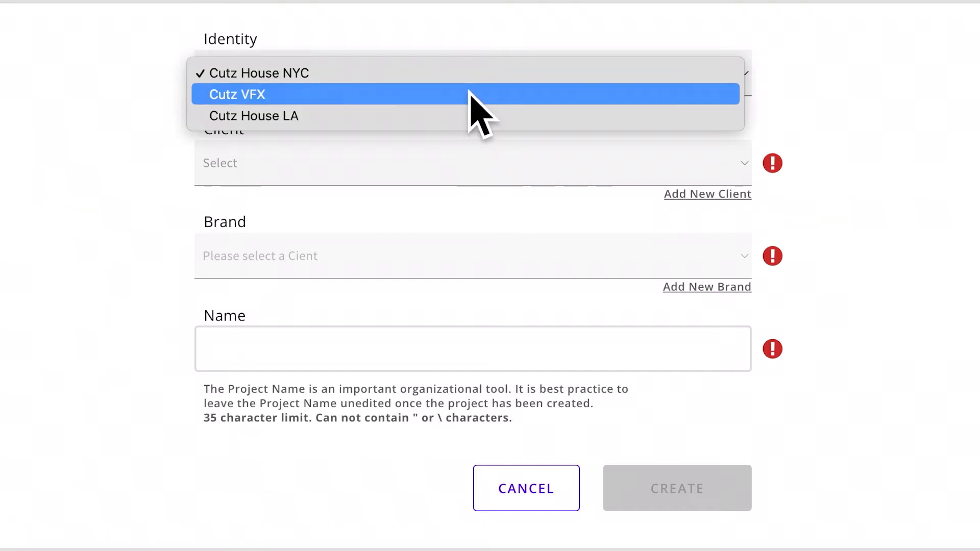
pyautogui.click(169, 84)
pyautogui.click(383, 61)
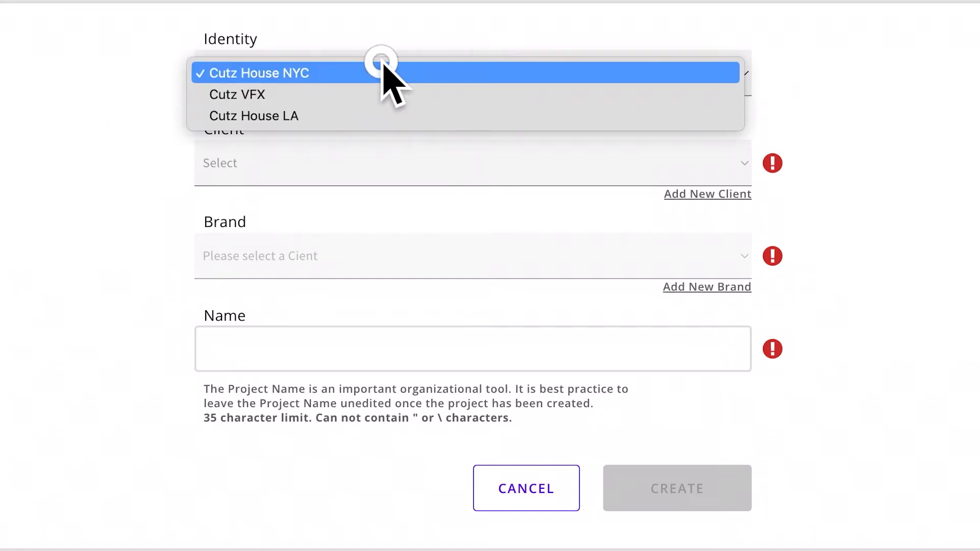
pyautogui.click(383, 71)
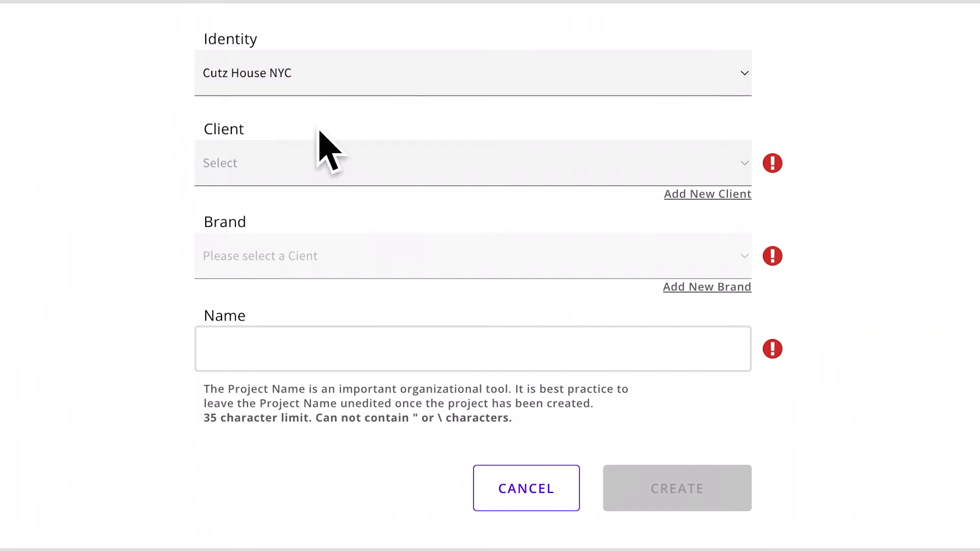
# Choose TBWA\Chiat\Day (TBWA) as the new Jaket's client and Gatorade (GATRAD) as its brand.
pyautogui.click(334, 163)
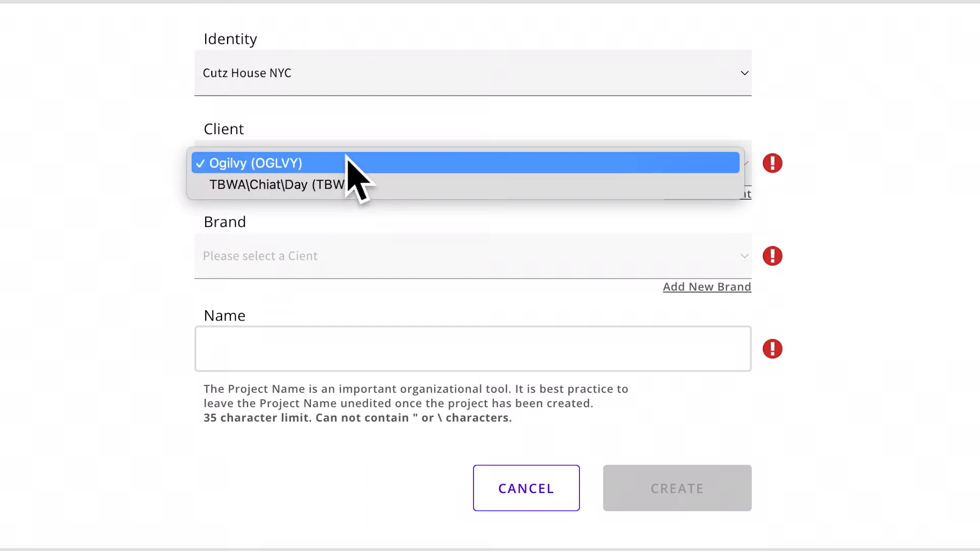
pyautogui.click(359, 181)
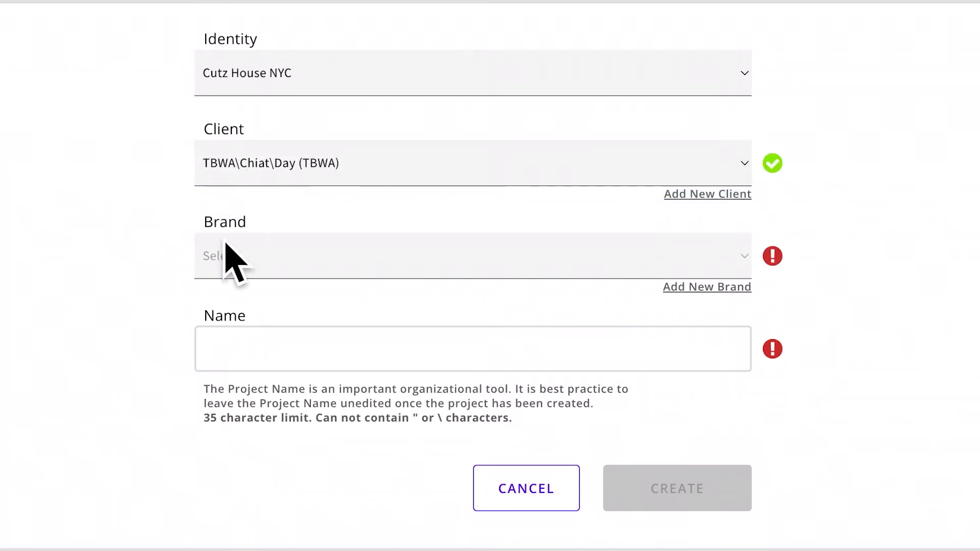
pyautogui.click(266, 255)
pyautogui.click(284, 257)
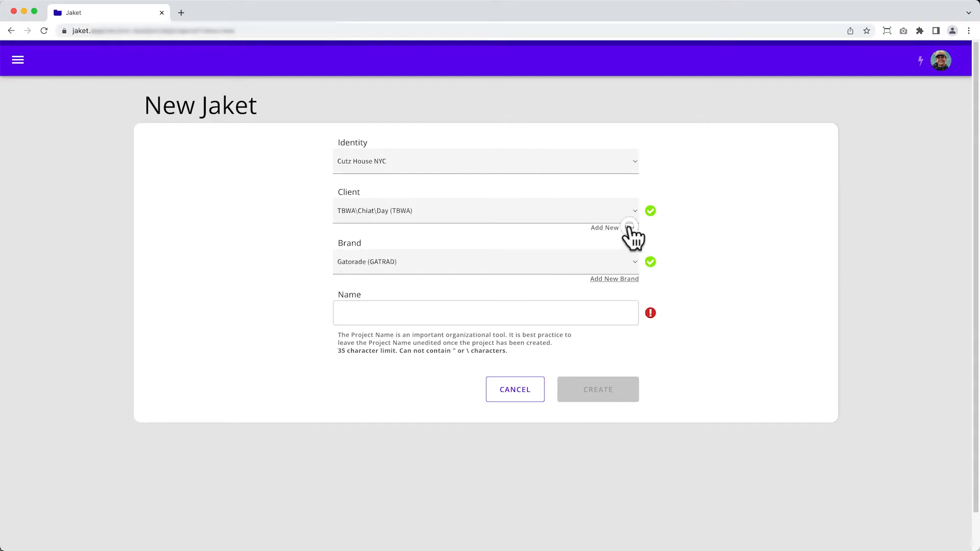
# Look over the Add New Client and Add New Brand forms and close them without saving.
pyautogui.click(630, 228)
pyautogui.click(672, 73)
pyautogui.click(623, 281)
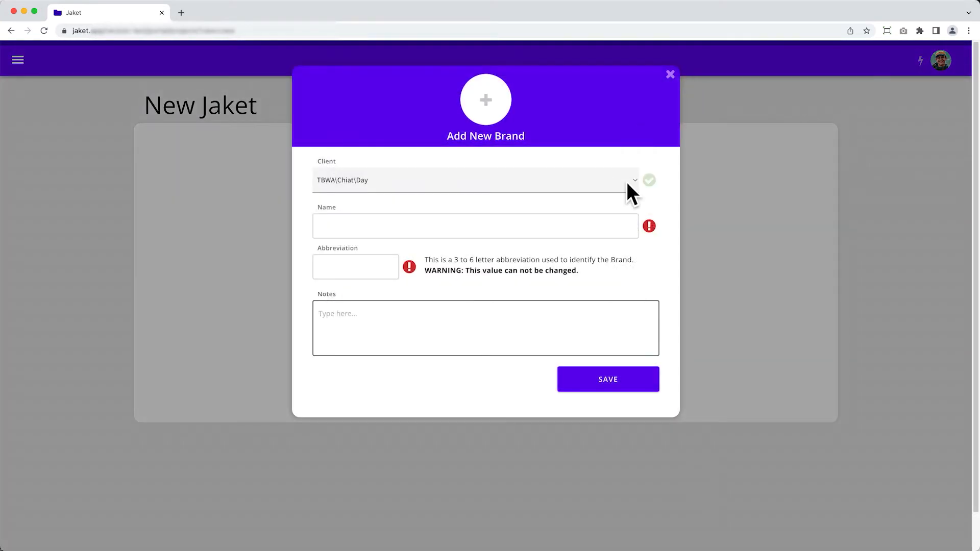
pyautogui.click(413, 180)
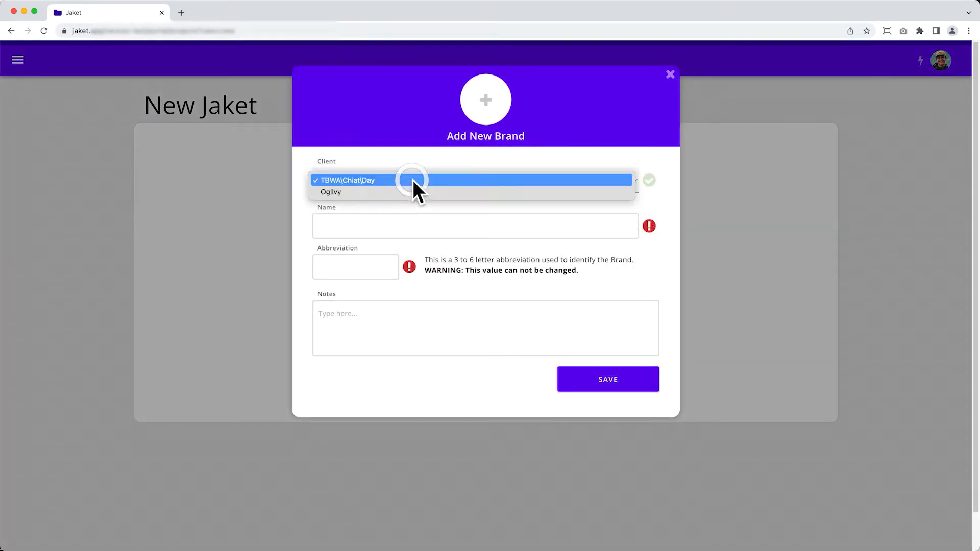
pyautogui.click(418, 163)
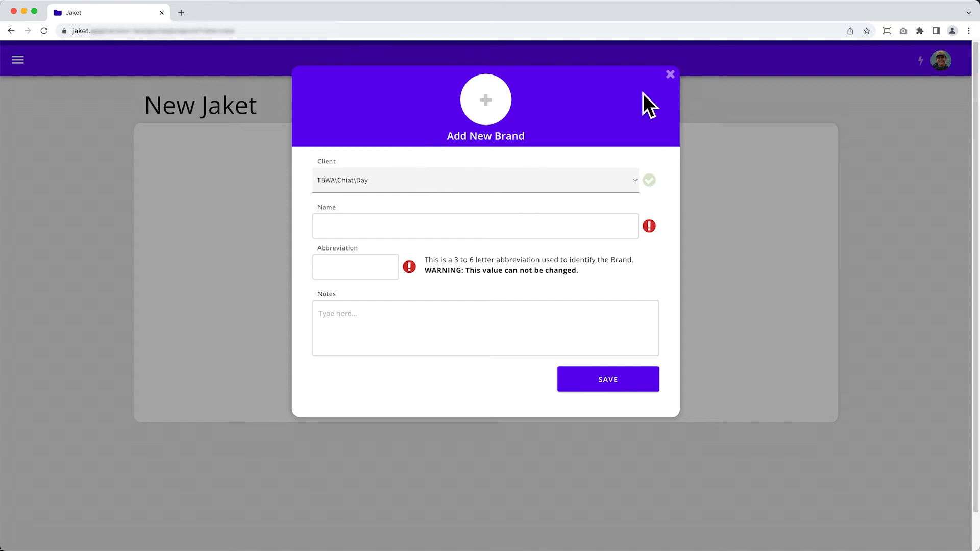
pyautogui.click(669, 75)
# Switch the new Jaket's client to Ogilvy (OGLVY) and try out the brand choices for it.
pyautogui.click(428, 207)
pyautogui.click(430, 193)
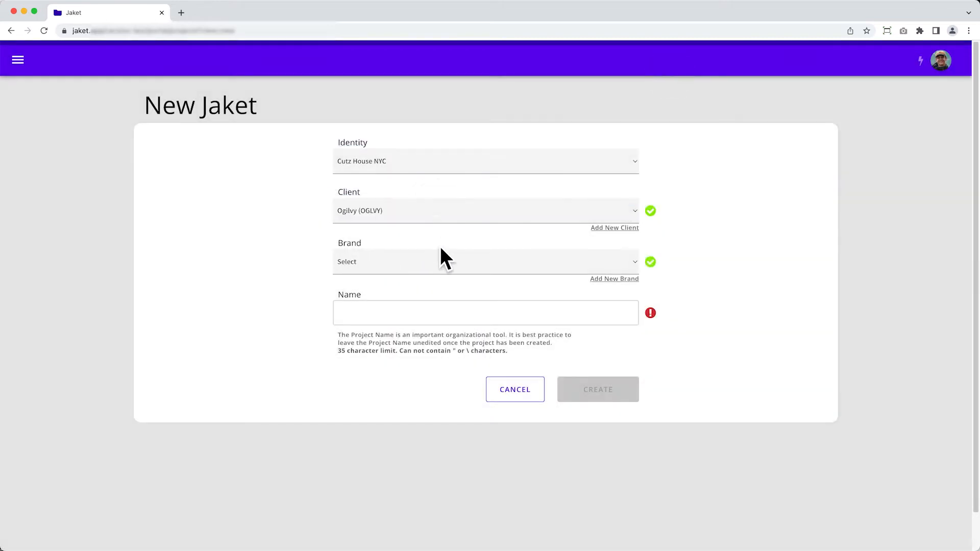
pyautogui.click(445, 262)
pyautogui.click(449, 273)
pyautogui.click(448, 247)
pyautogui.click(447, 240)
# Set the new Jaket's client back to TBWA\Chiat\Day (TBWA) and its brand to Gatorade (GATRAD).
pyautogui.click(445, 211)
pyautogui.click(447, 224)
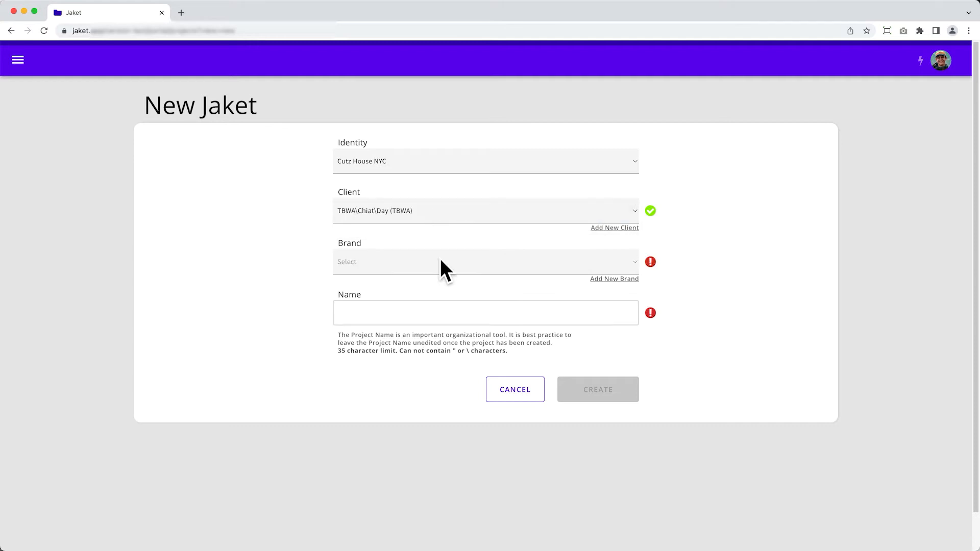
pyautogui.click(442, 262)
pyautogui.click(452, 263)
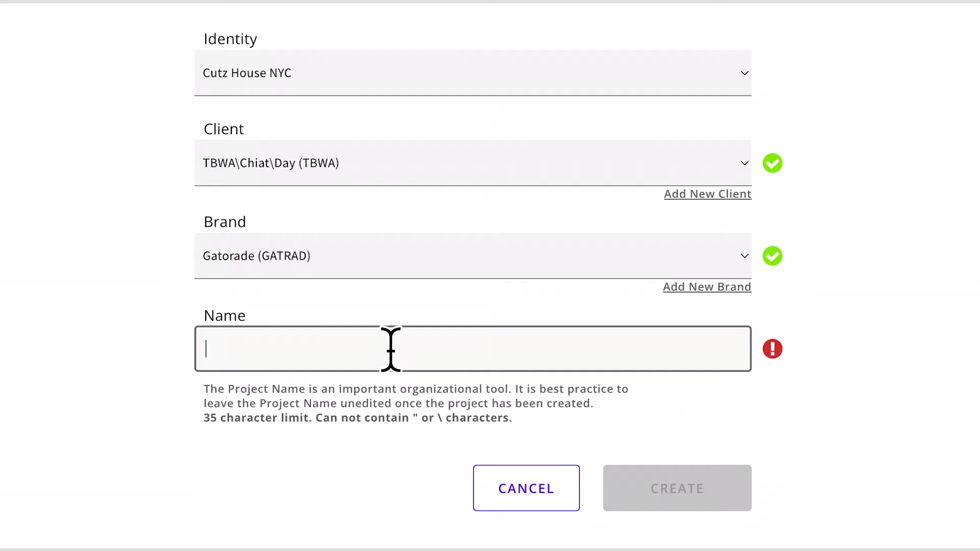
# Name the project "Dink Your Dreams" and create the Jaket.
pyautogui.click(390, 349)
pyautogui.write('Dink ')
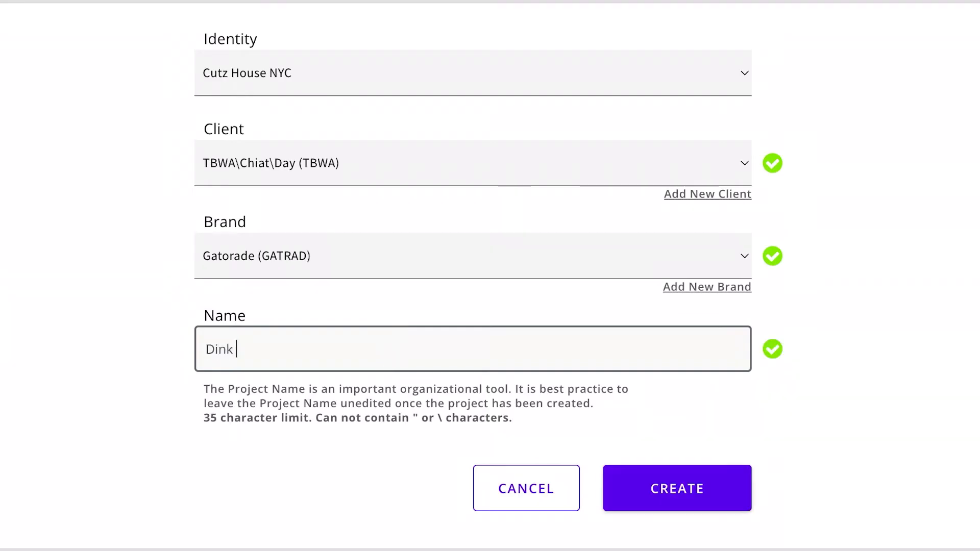
pyautogui.write('Your Dreams')
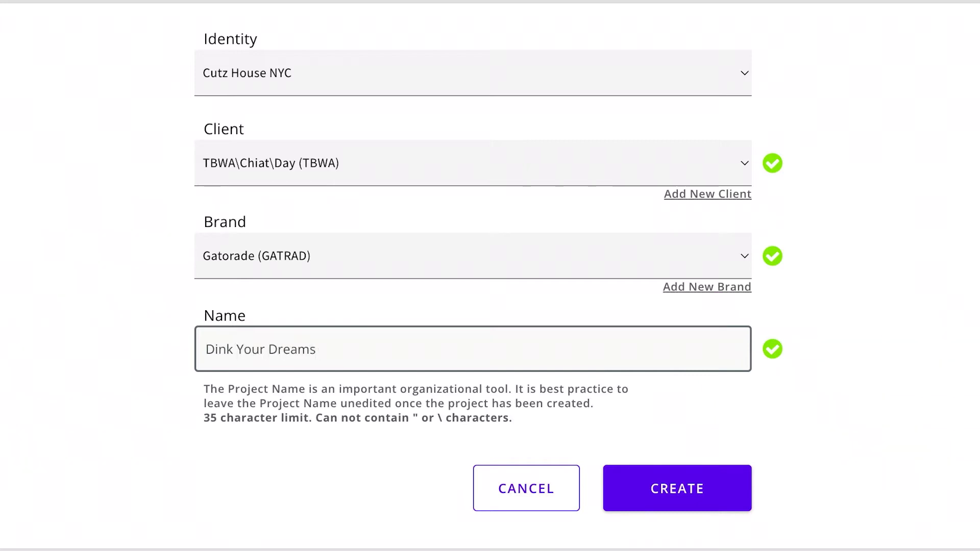
pyautogui.click(619, 476)
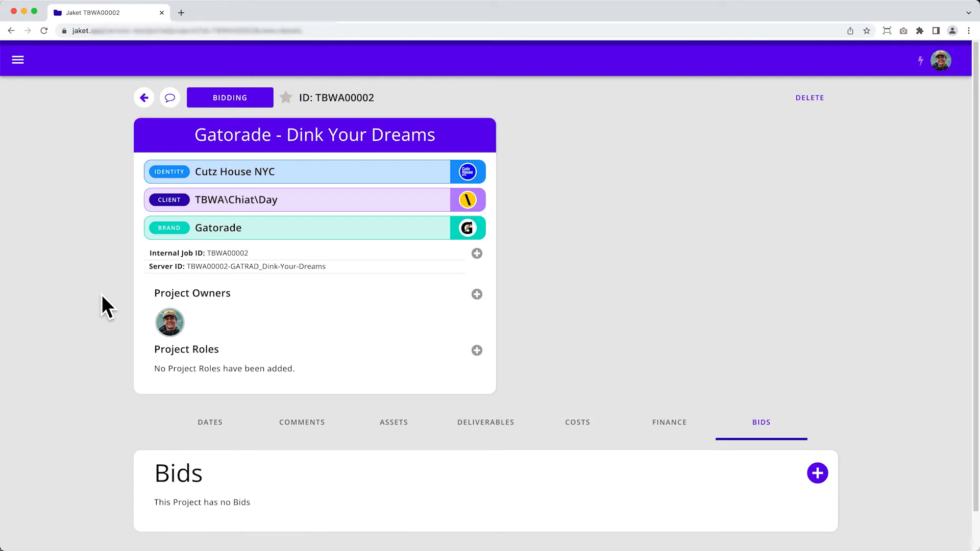
# Examine the new project's status, identity, client, Internal Job ID and the matching ID in its web address.
pyautogui.click(228, 103)
pyautogui.moveTo(201, 171); pyautogui.dragTo(237, 169)
pyautogui.click(278, 188)
pyautogui.moveTo(149, 253); pyautogui.dragTo(266, 261)
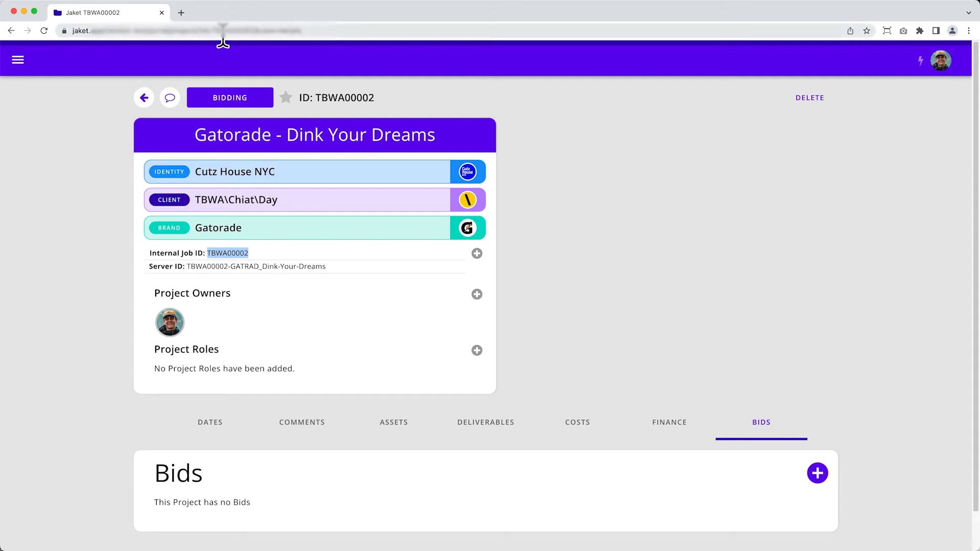
pyautogui.moveTo(215, 31); pyautogui.dragTo(251, 32)
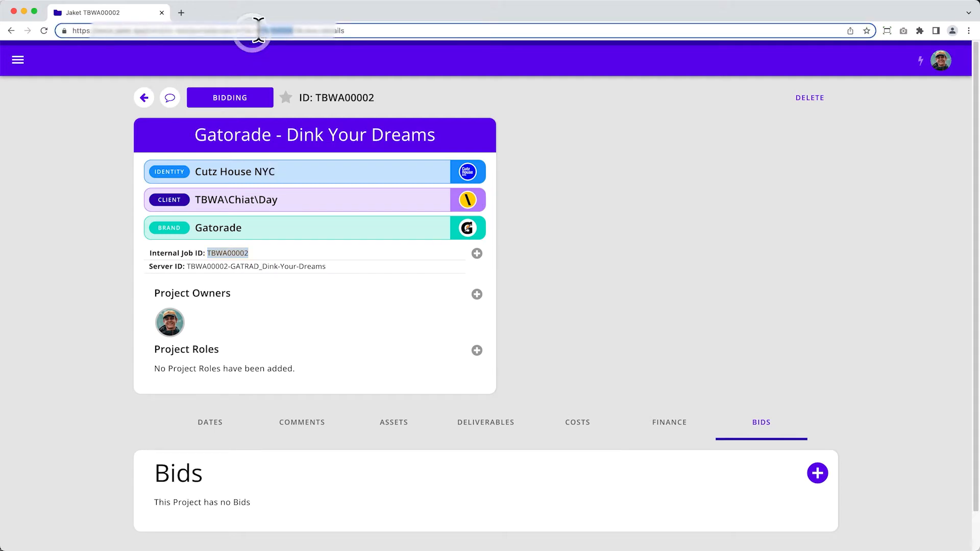
# Add the Client Job ID "#223-654" to the project's job details and save them.
pyautogui.click(677, 297)
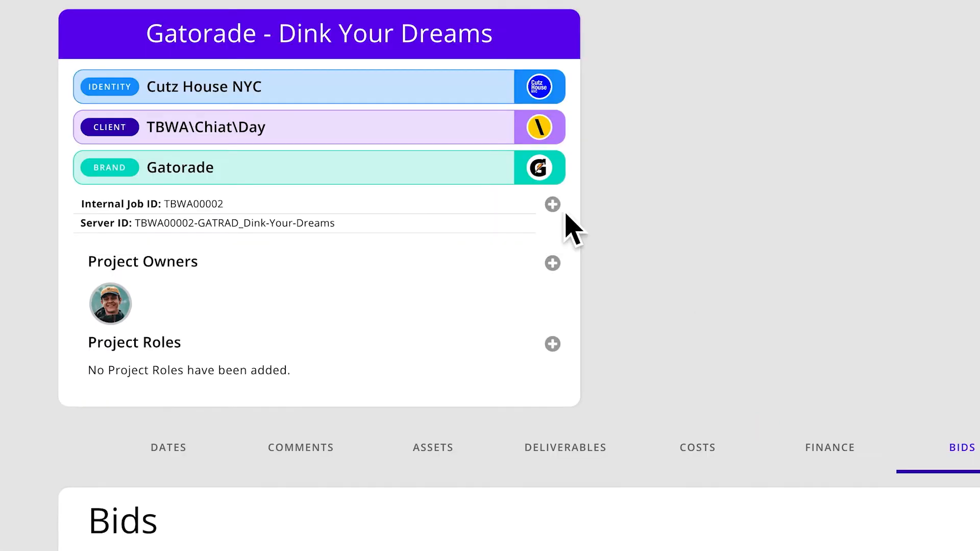
pyautogui.click(477, 254)
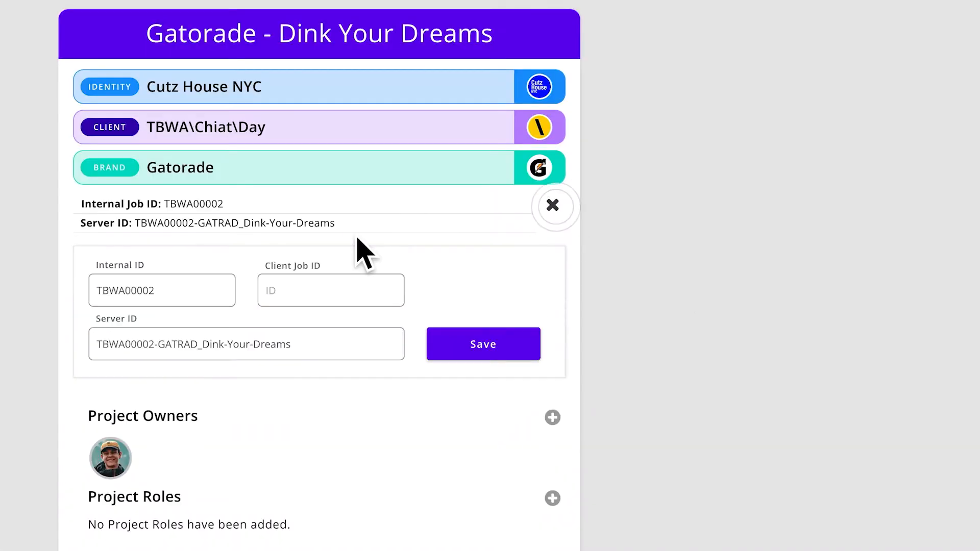
pyautogui.moveTo(220, 288); pyautogui.dragTo(94, 291)
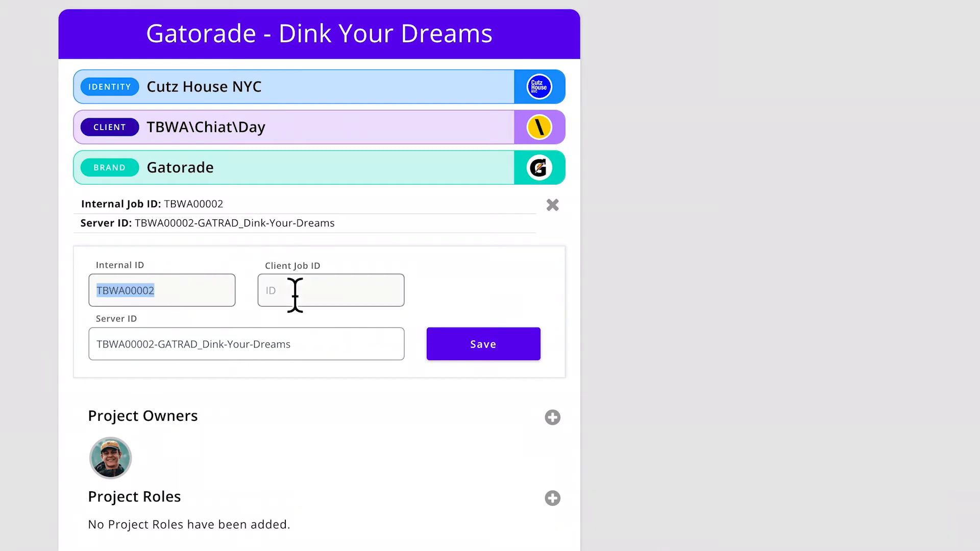
pyautogui.click(279, 293)
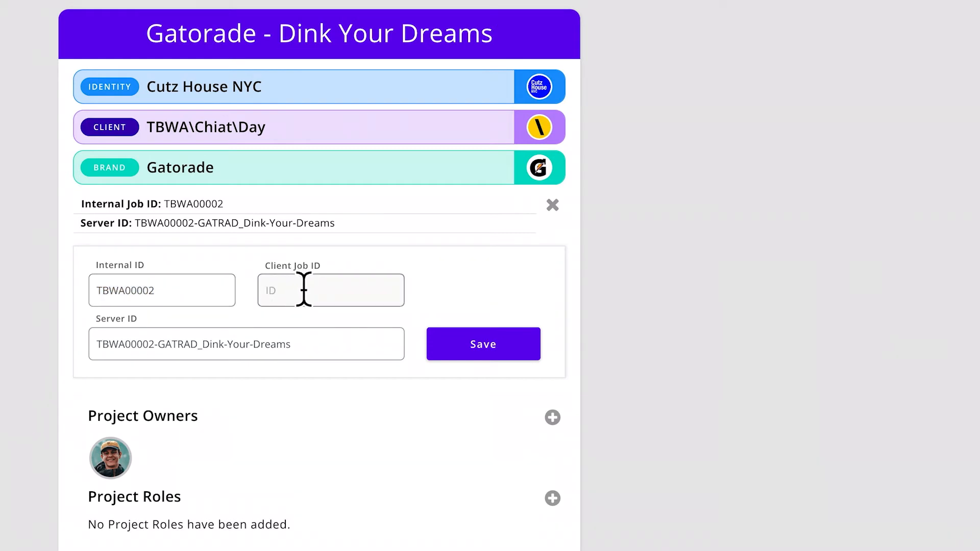
pyautogui.write('#223-654')
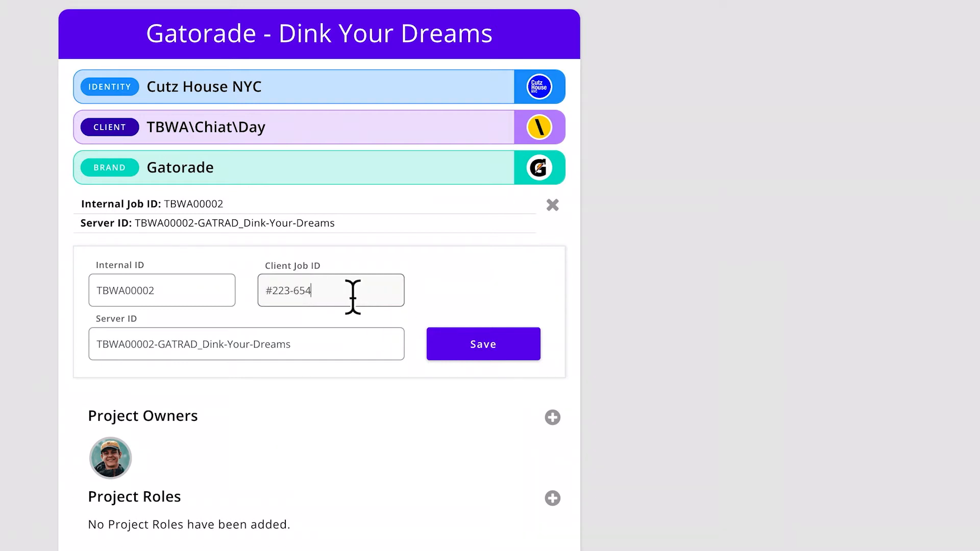
pyautogui.click(497, 346)
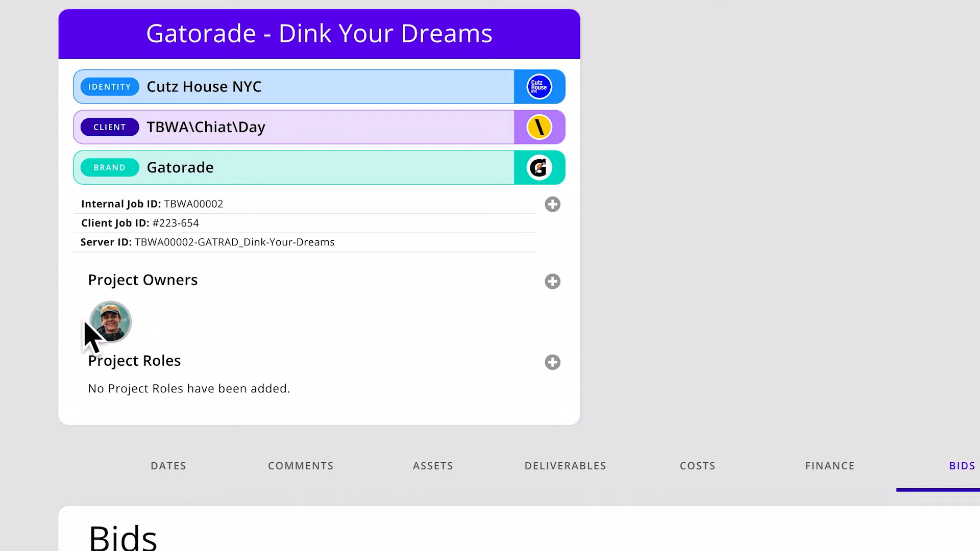
# Add the available Executive Producer (Maneger) user as another project owner.
pyautogui.click(552, 281)
pyautogui.click(281, 350)
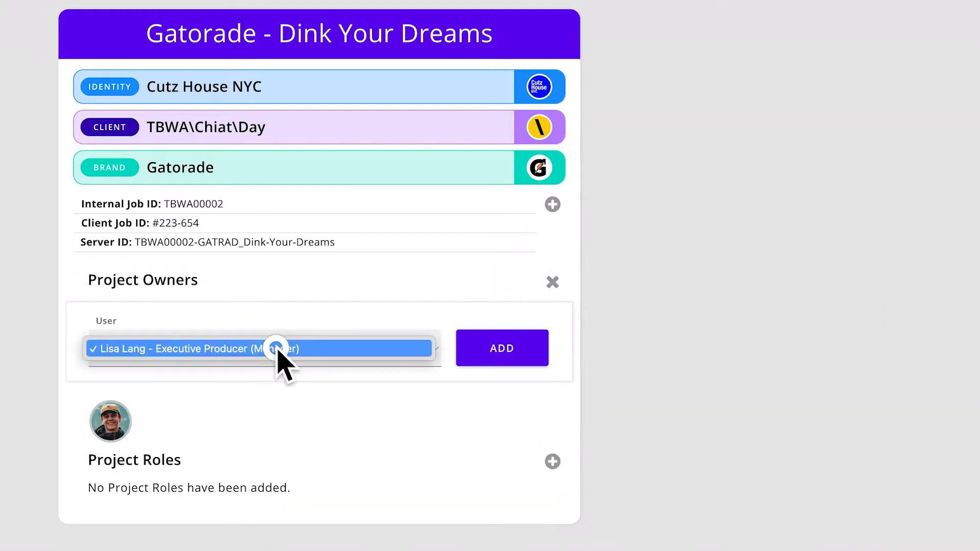
pyautogui.click(275, 352)
pyautogui.click(239, 349)
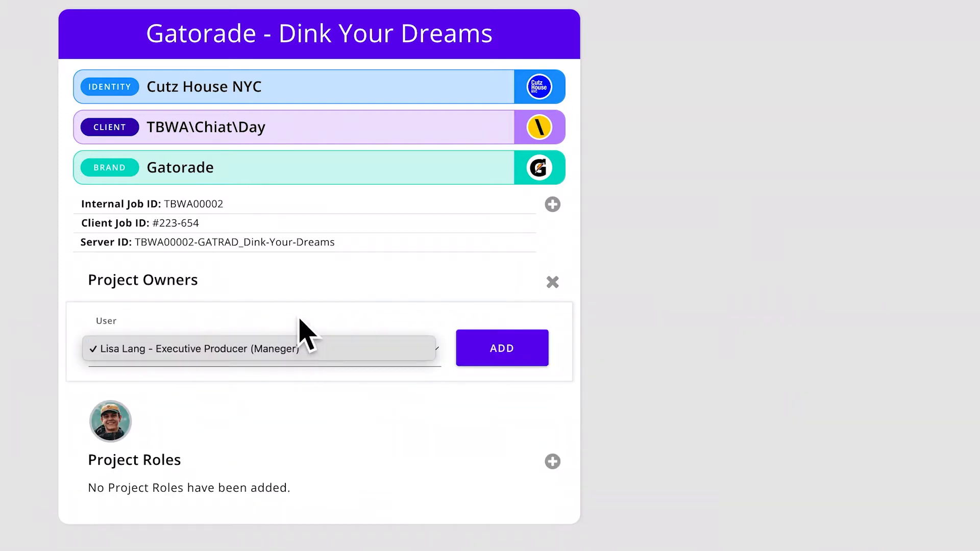
pyautogui.click(301, 350)
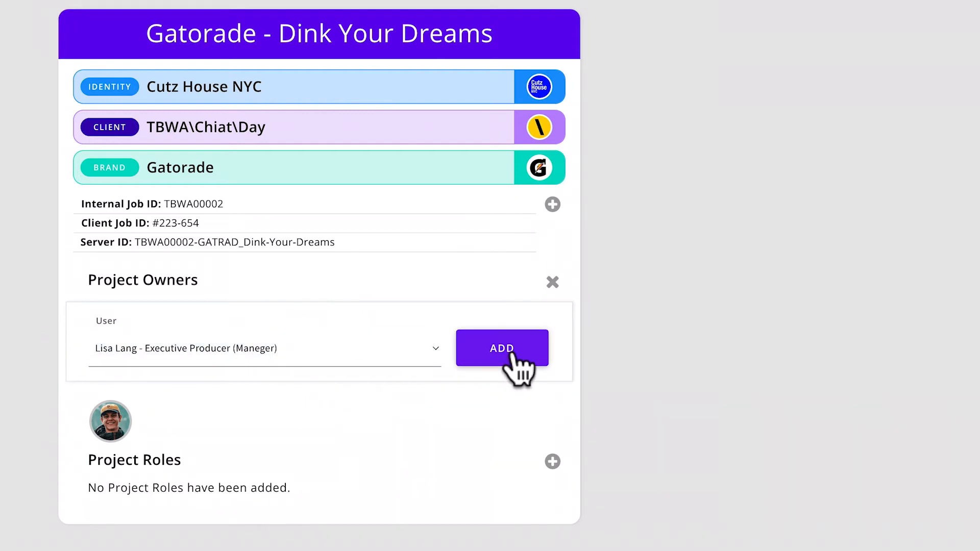
pyautogui.click(510, 352)
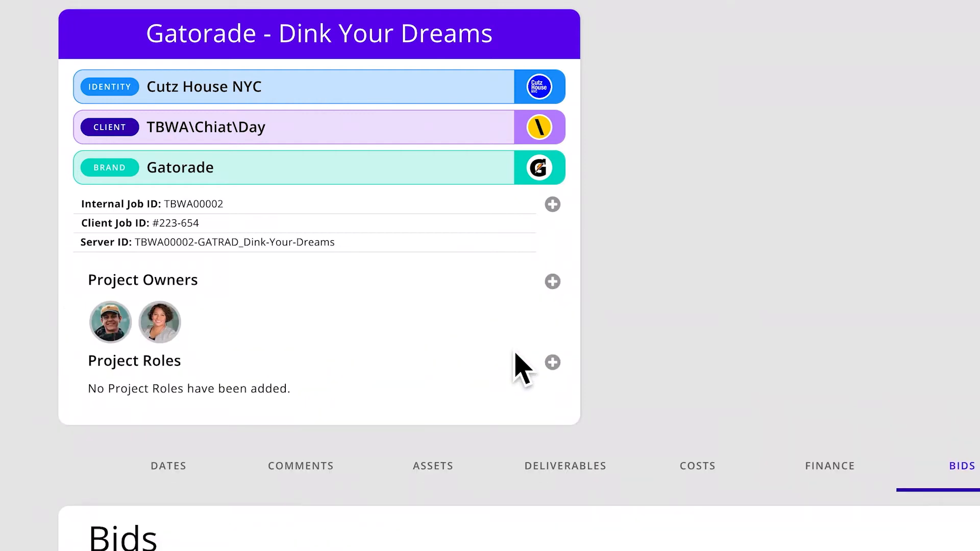
# Examine the project owners and the Project Roles section beneath them.
pyautogui.moveTo(168, 327)
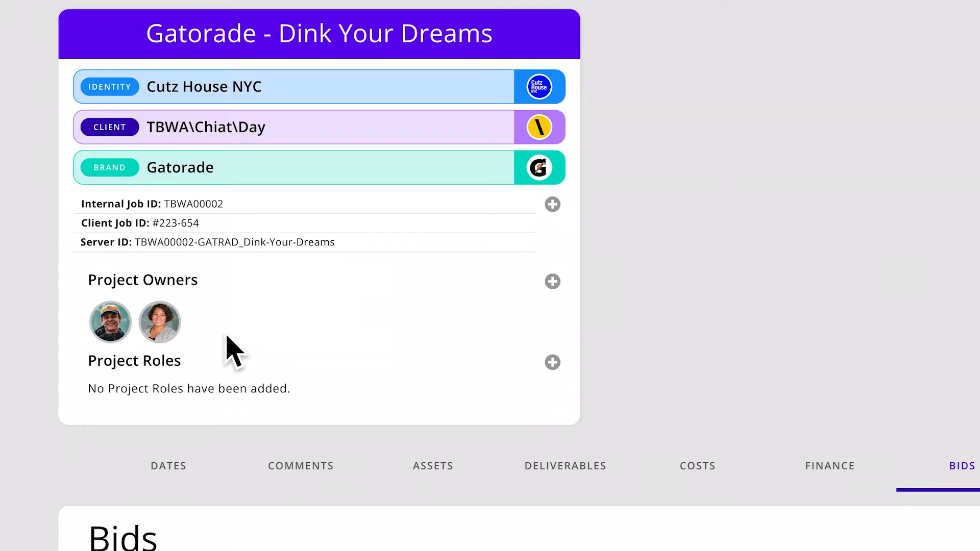
pyautogui.moveTo(174, 327)
pyautogui.moveTo(117, 328)
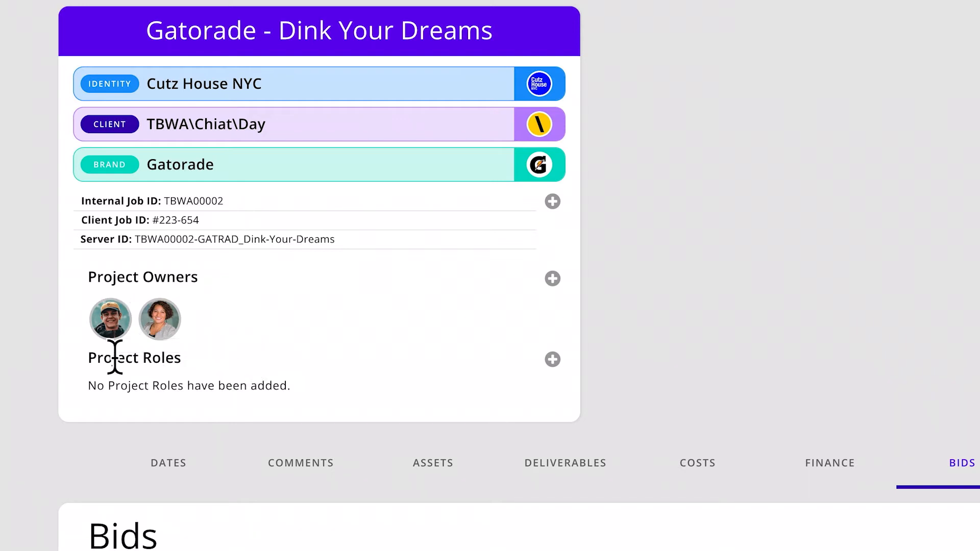
pyautogui.moveTo(88, 366); pyautogui.dragTo(193, 372)
pyautogui.scroll(-1, 236, 367)
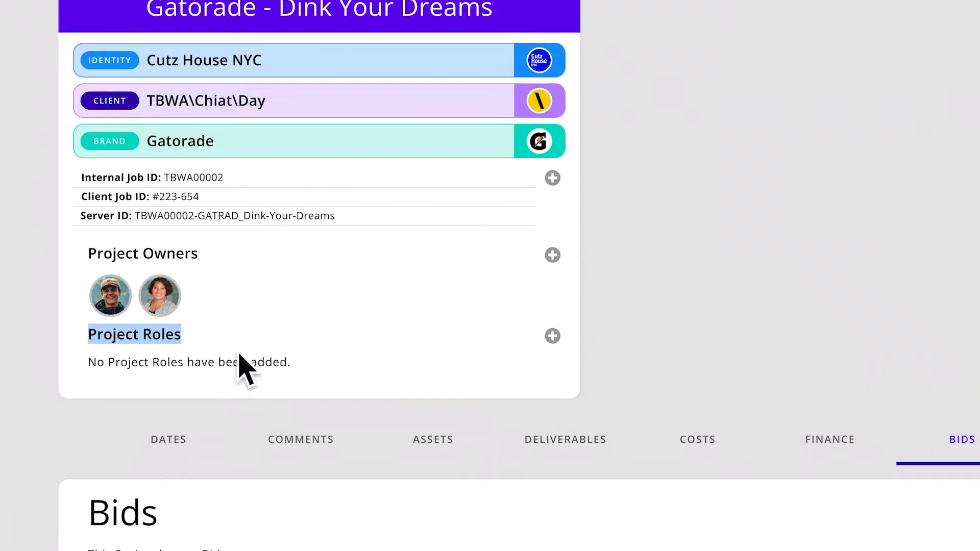
pyautogui.click(238, 356)
pyautogui.scroll(-1, 212, 357)
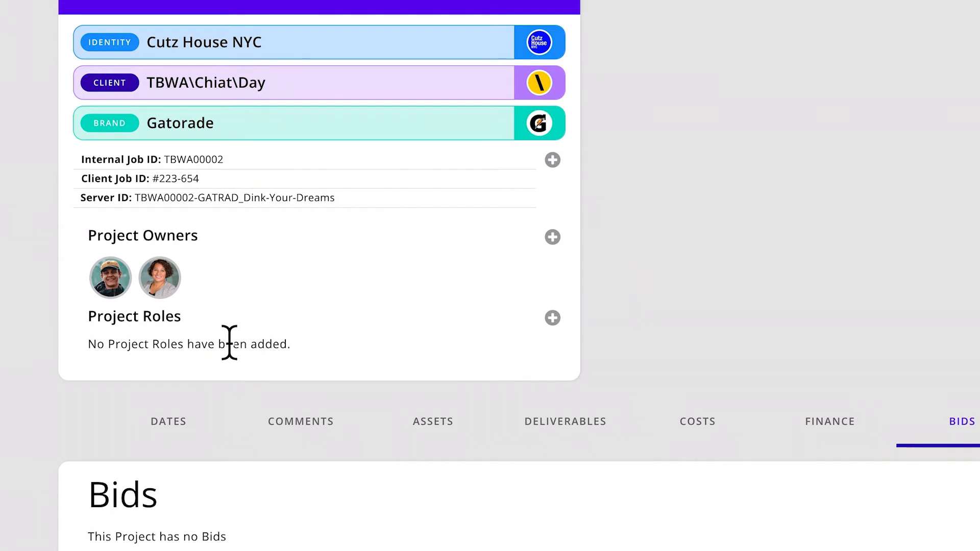
pyautogui.scroll(-1, 243, 329)
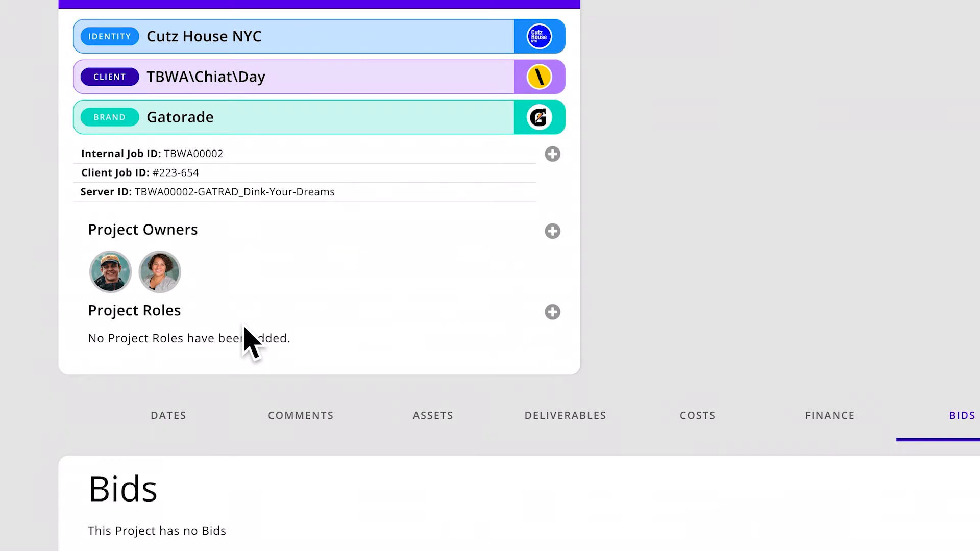
# Start a new project role in the Client group with category Producers and project role Sr Producer.
pyautogui.click(552, 312)
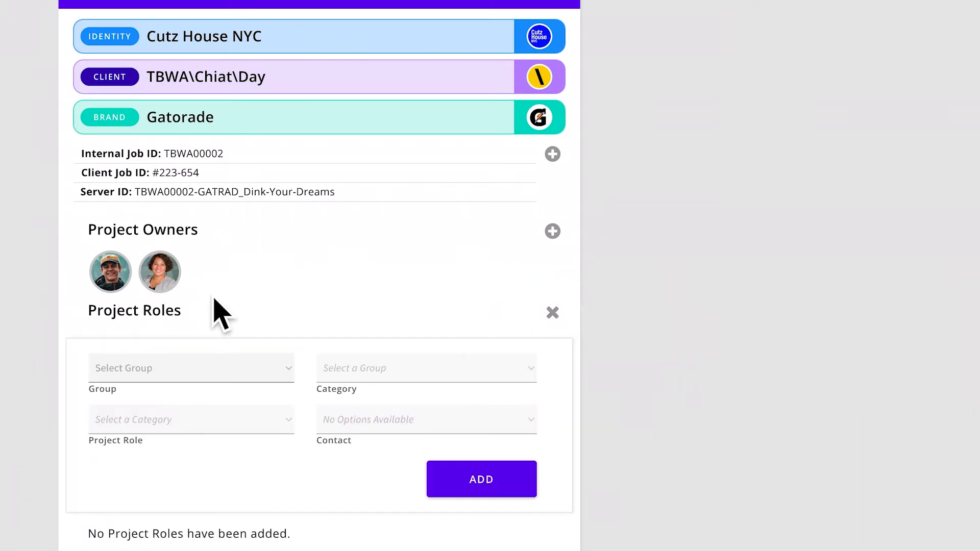
pyautogui.scroll(-3, 223, 365)
pyautogui.click(239, 351)
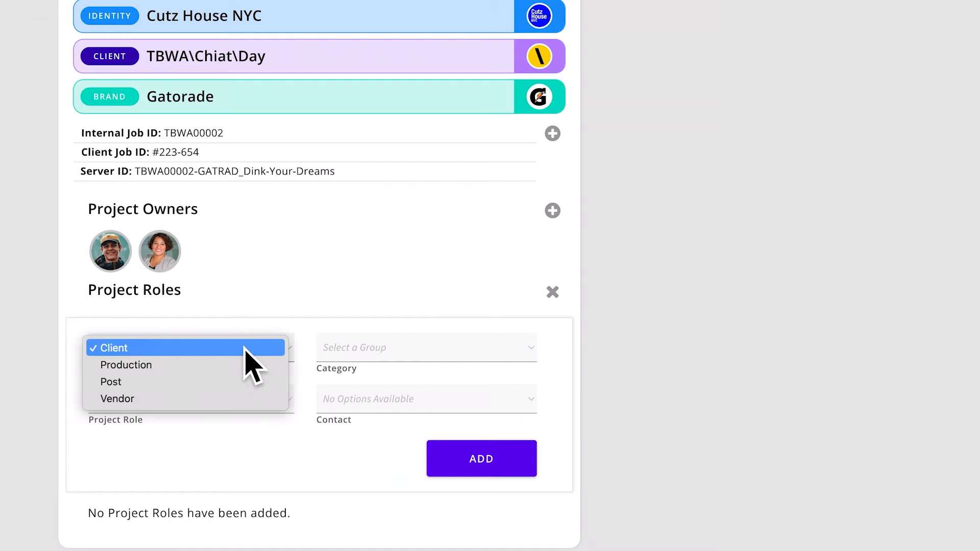
pyautogui.click(241, 350)
pyautogui.scroll(-5, 244, 350)
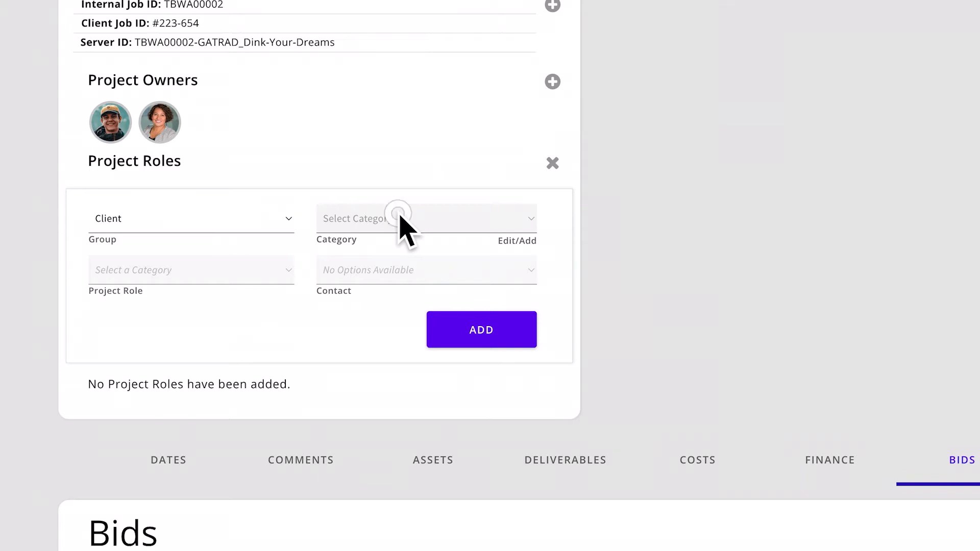
pyautogui.click(398, 213)
pyautogui.click(403, 235)
pyautogui.click(266, 272)
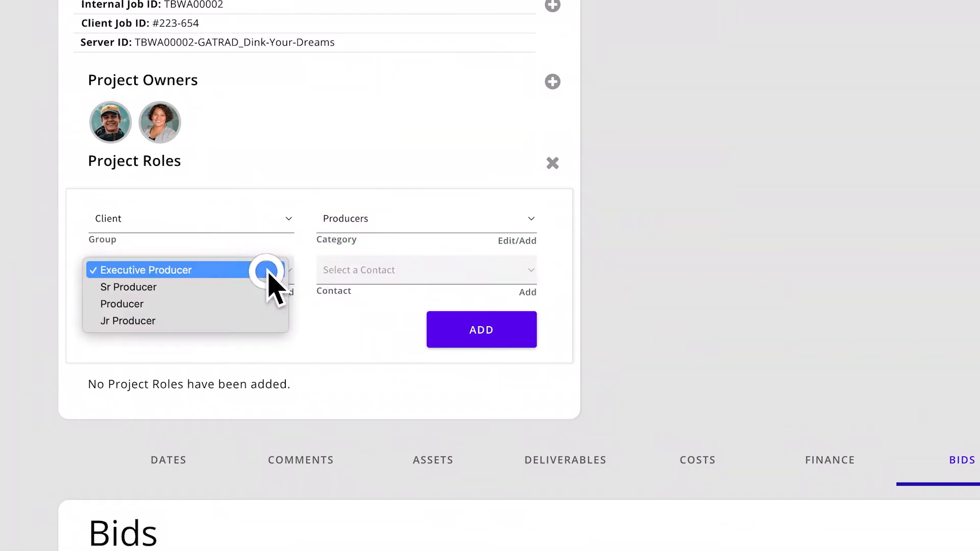
pyautogui.click(217, 287)
# Assign the second listed contact to the Sr Producer role, review the role choices and add the role to the project.
pyautogui.click(347, 271)
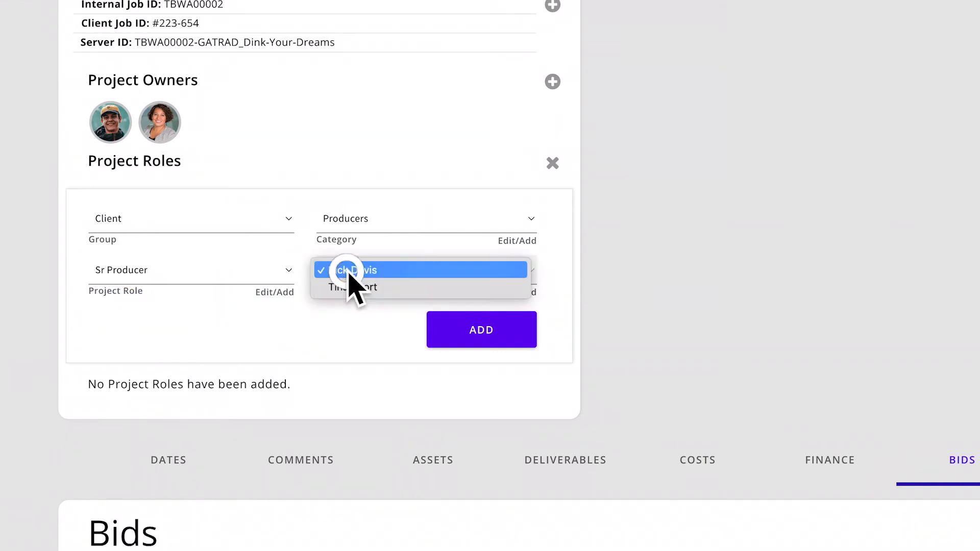
pyautogui.click(399, 287)
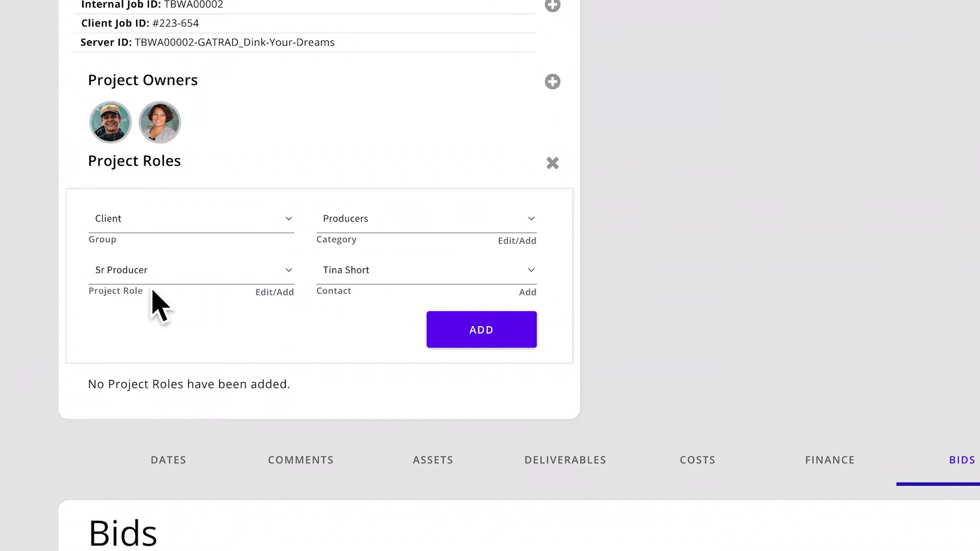
pyautogui.click(110, 274)
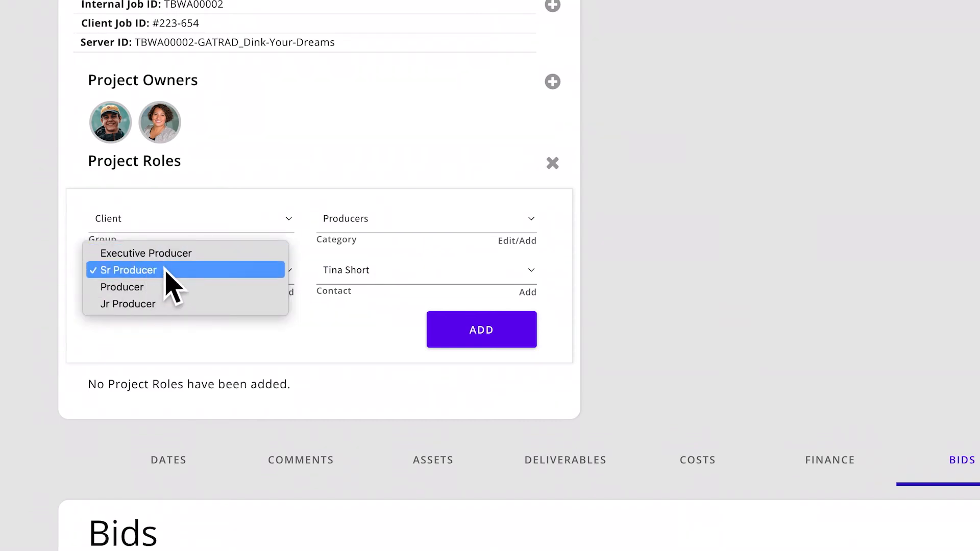
pyautogui.click(352, 338)
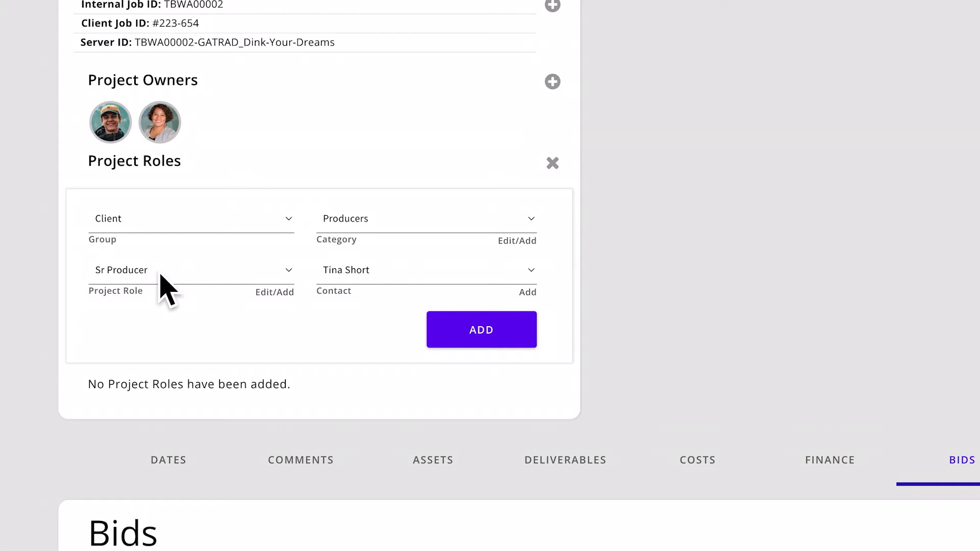
pyautogui.click(509, 334)
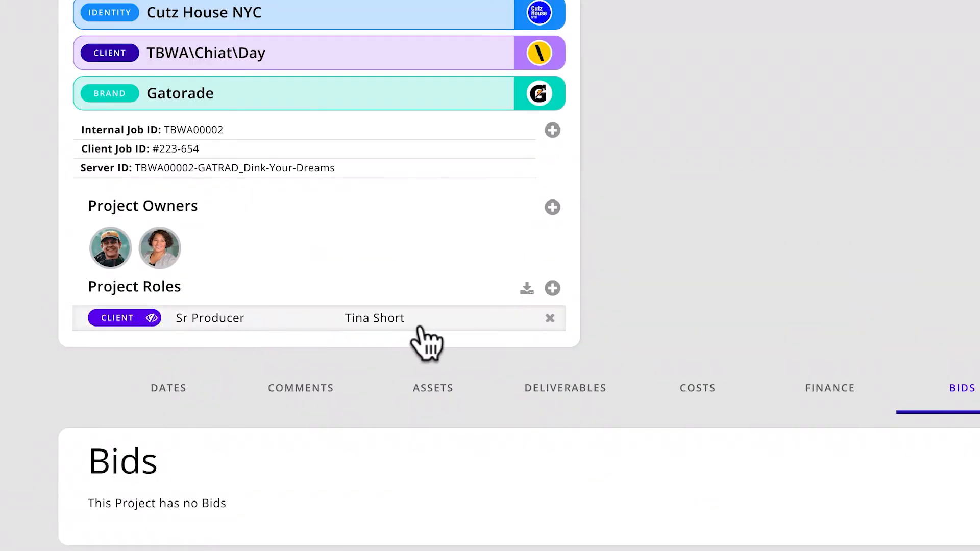
# Add a Jr Producer role from the Client group's Producers category, assigned to the first listed contact.
pyautogui.click(552, 288)
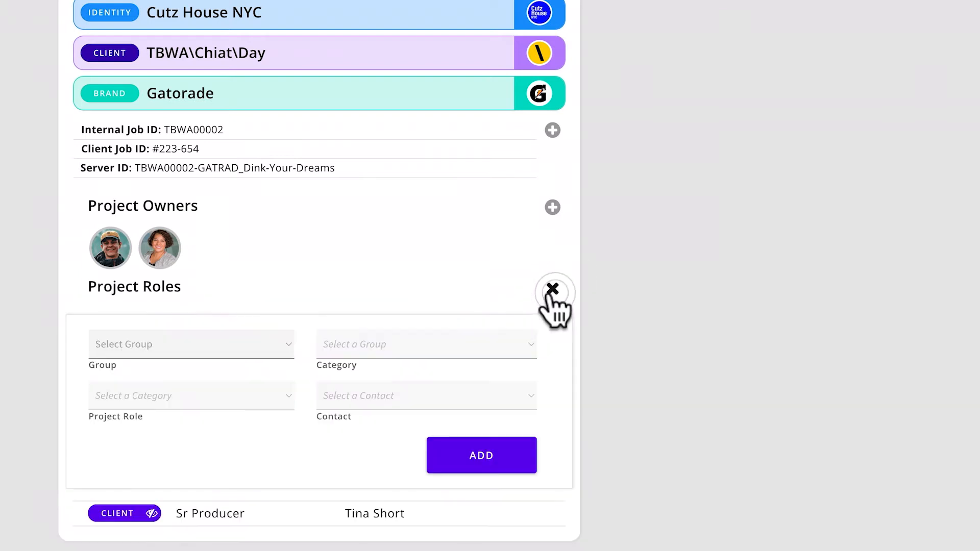
pyautogui.click(203, 346)
pyautogui.click(203, 346)
pyautogui.click(416, 345)
pyautogui.click(416, 363)
pyautogui.click(202, 397)
pyautogui.click(202, 446)
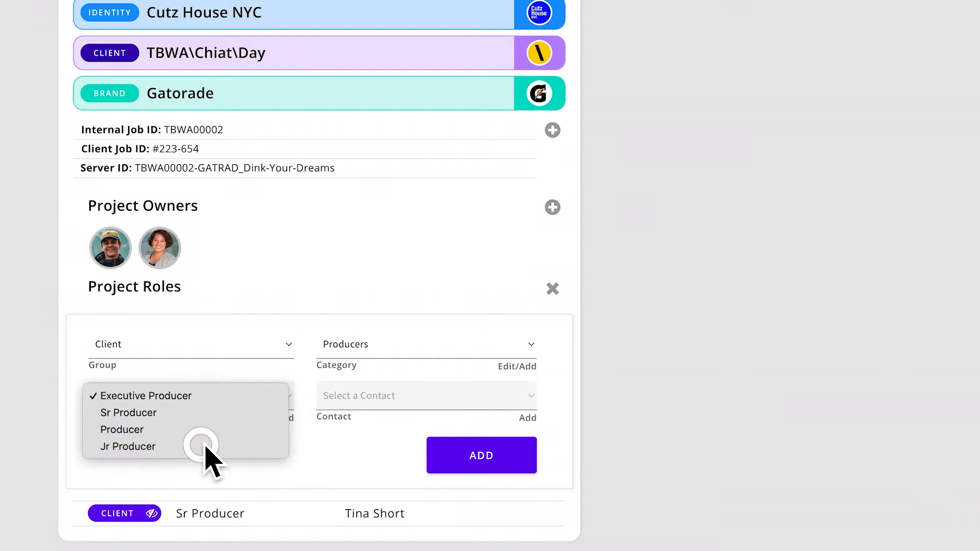
pyautogui.click(437, 397)
pyautogui.click(437, 396)
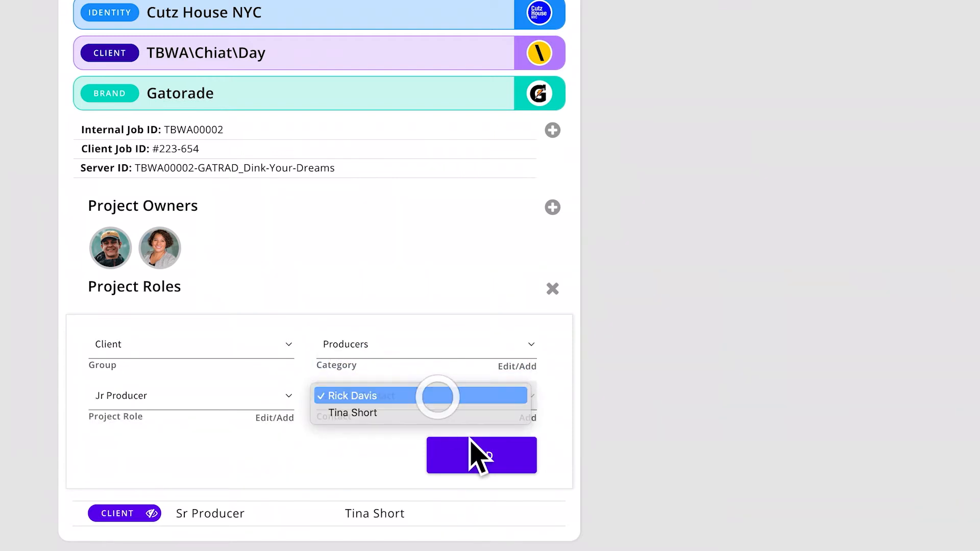
pyautogui.click(478, 461)
# Add an Editor role from the Post group to the project and assign its contact.
pyautogui.click(258, 357)
pyautogui.click(255, 373)
pyautogui.click(395, 351)
pyautogui.click(400, 373)
pyautogui.click(250, 387)
pyautogui.click(247, 388)
pyautogui.click(350, 387)
pyautogui.click(347, 387)
pyautogui.click(427, 427)
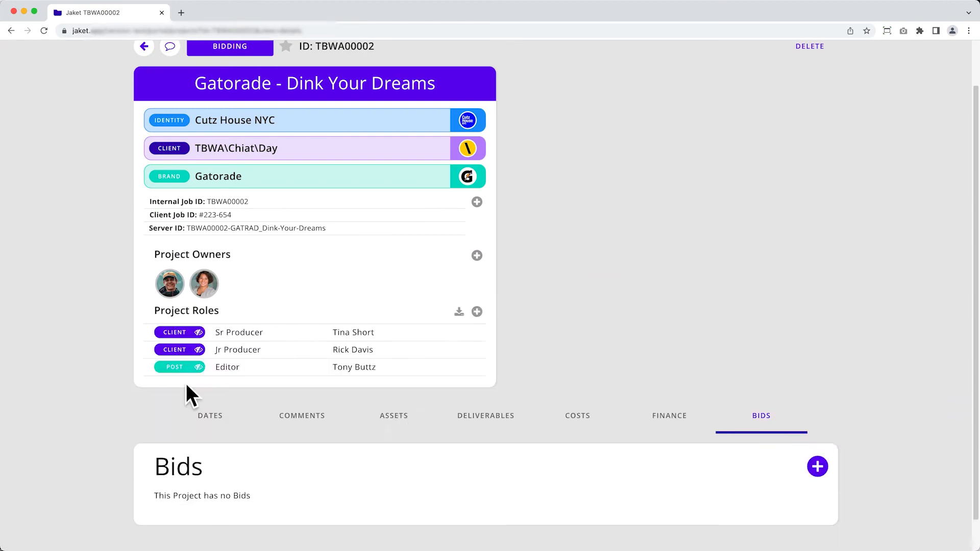
# Add an Executive Producer role from the Post group to the project and assign its contact.
pyautogui.click(219, 351)
pyautogui.click(230, 362)
pyautogui.click(356, 354)
pyautogui.click(352, 351)
pyautogui.click(228, 387)
pyautogui.click(228, 386)
pyautogui.click(350, 386)
pyautogui.click(348, 387)
pyautogui.click(425, 432)
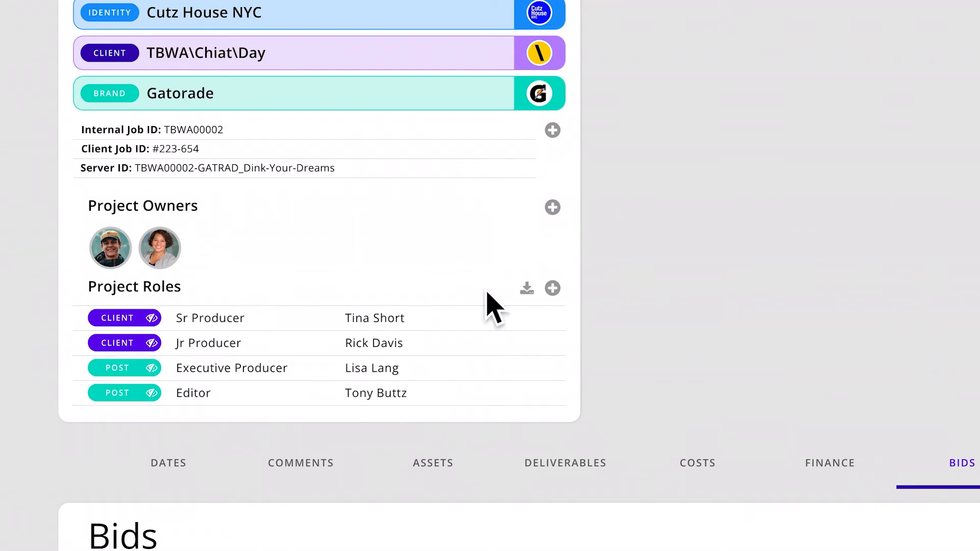
# Download the project roles as the contact sheet TBWA00002_Contact-Sheet.pdf and open it.
pyautogui.click(527, 288)
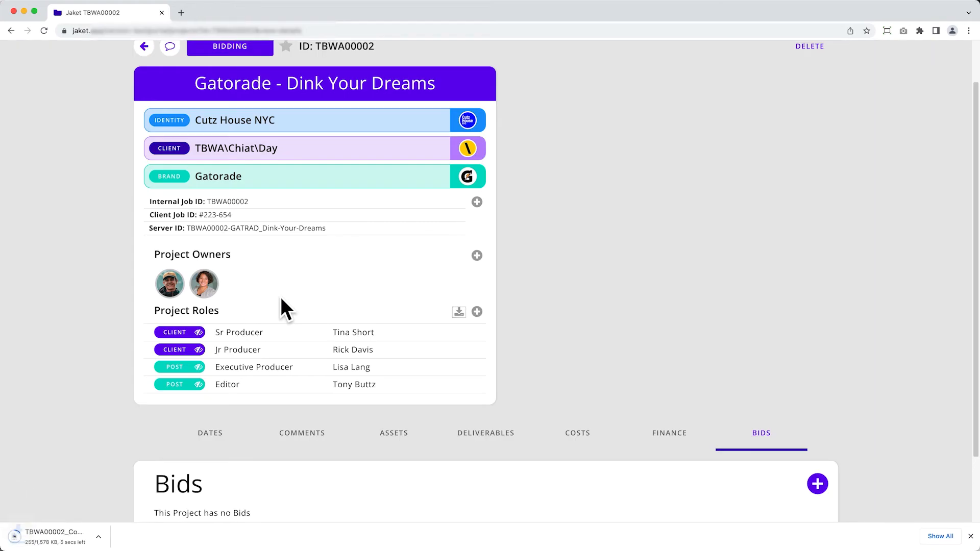
pyautogui.click(77, 536)
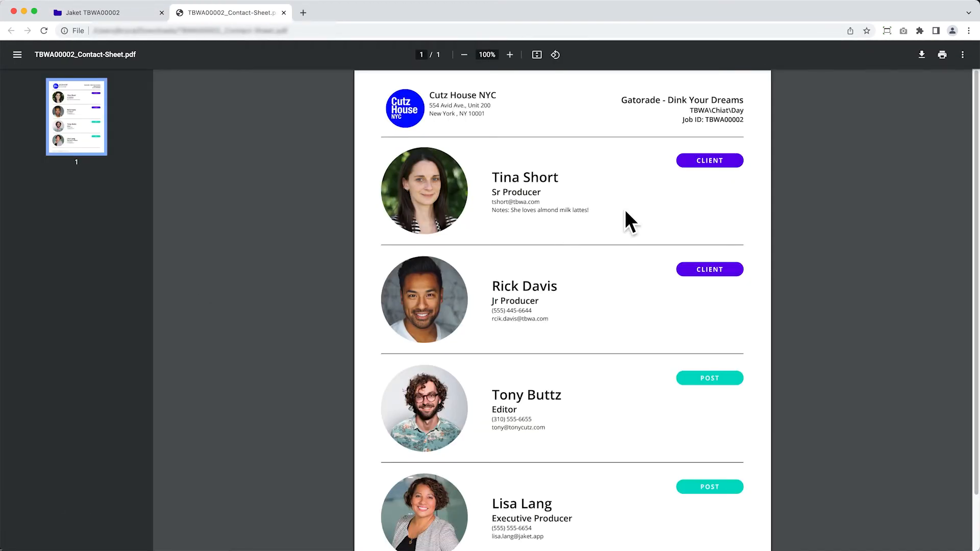
# Examine the contact sheet's header and each contact's photo, role, contact details, notes and group label.
pyautogui.scroll(-2, 429, 203)
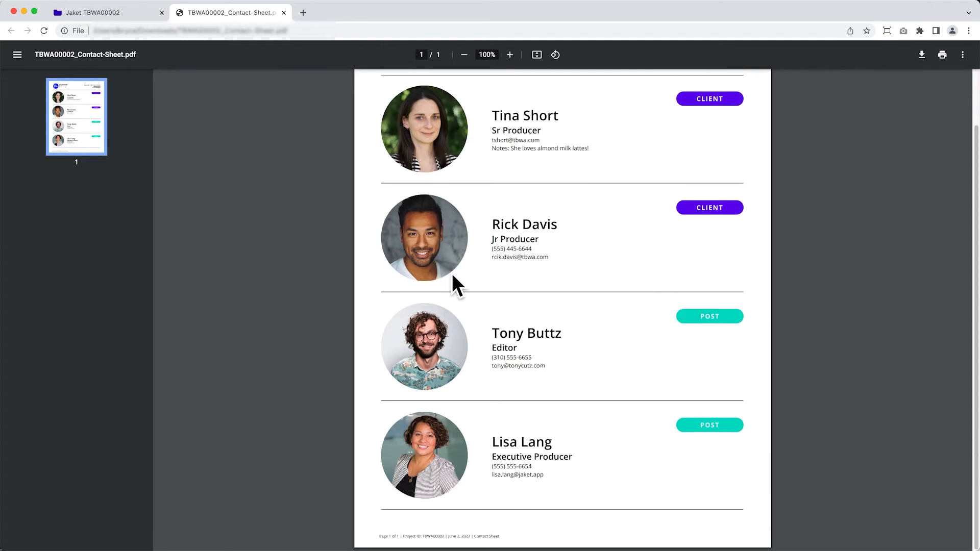
pyautogui.scroll(2, 452, 275)
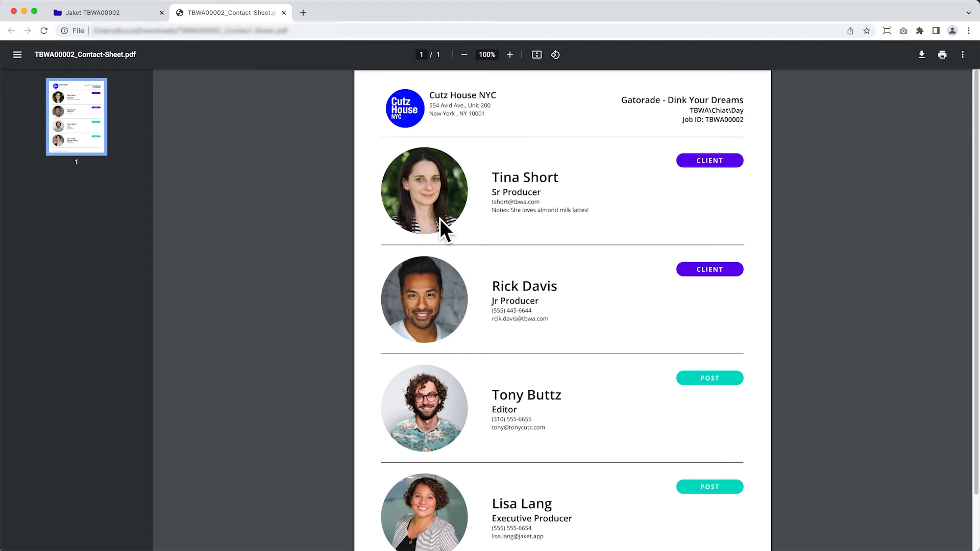
pyautogui.scroll(-2, 455, 458)
pyautogui.scroll(2, 447, 453)
pyautogui.moveTo(491, 395); pyautogui.dragTo(567, 394)
pyautogui.click(612, 394)
pyautogui.scroll(-2, 610, 390)
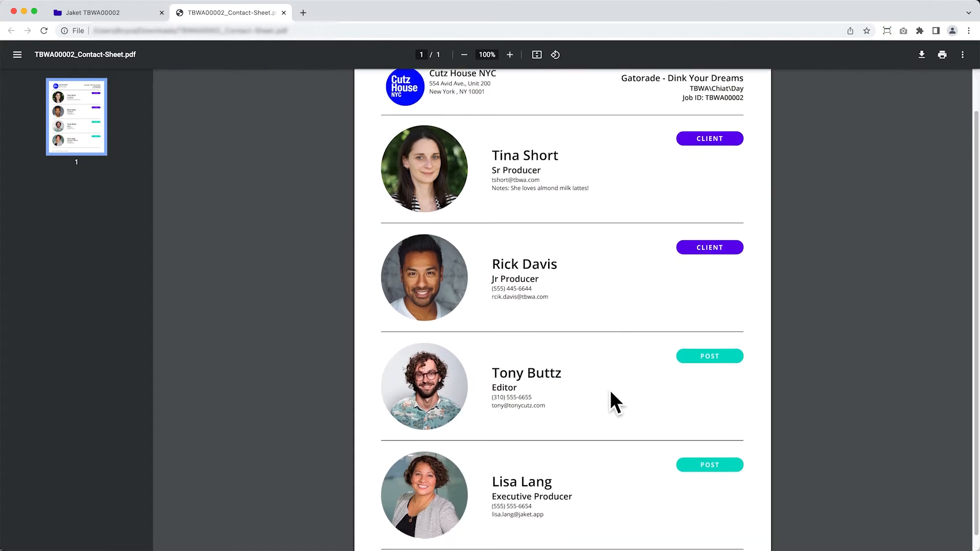
pyautogui.scroll(2, 611, 392)
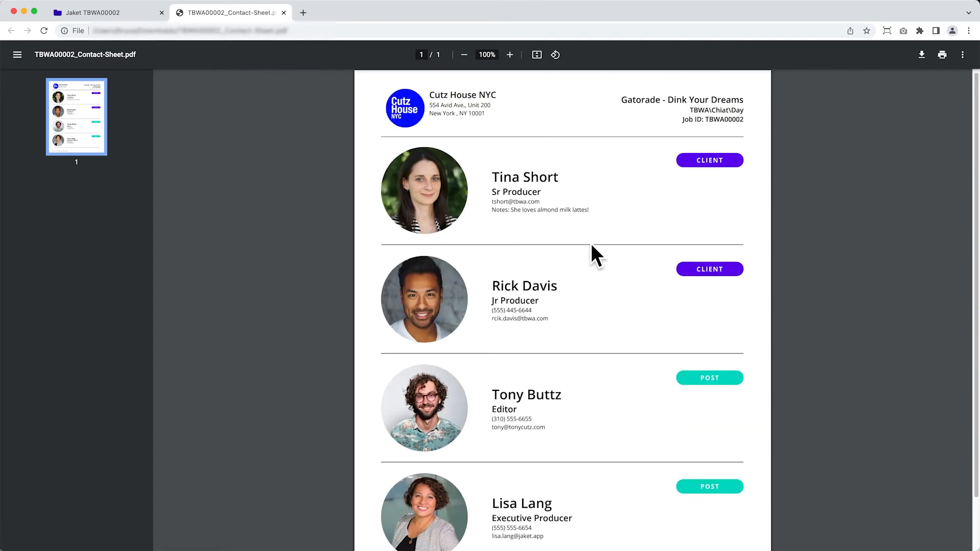
# Look over the rest of the contact sheet and return to the Jaket project page.
pyautogui.scroll(-2, 587, 224)
pyautogui.scroll(2, 505, 186)
pyautogui.click(108, 12)
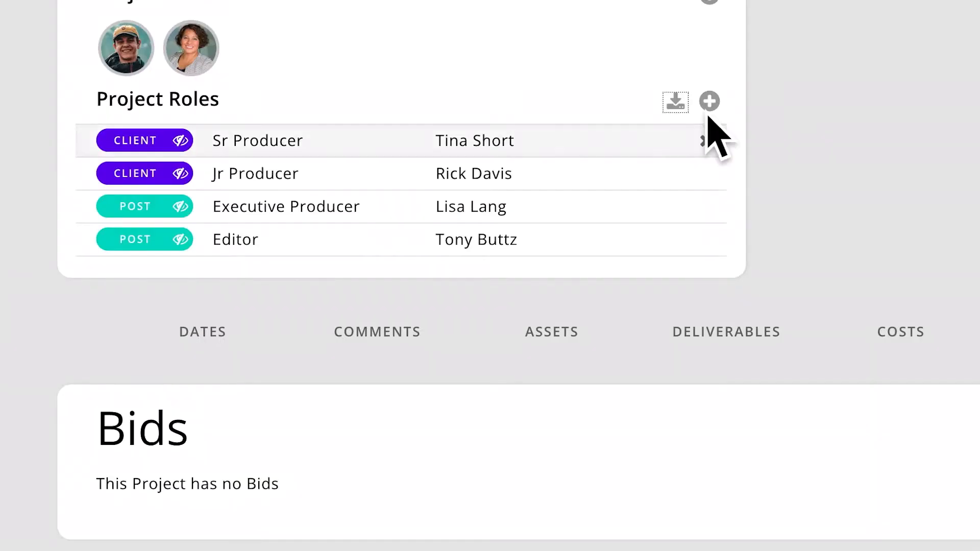
# Start a new project role with group Vendor, category Audio and project role Audio Mix.
pyautogui.click(477, 311)
pyautogui.click(258, 359)
pyautogui.click(253, 242)
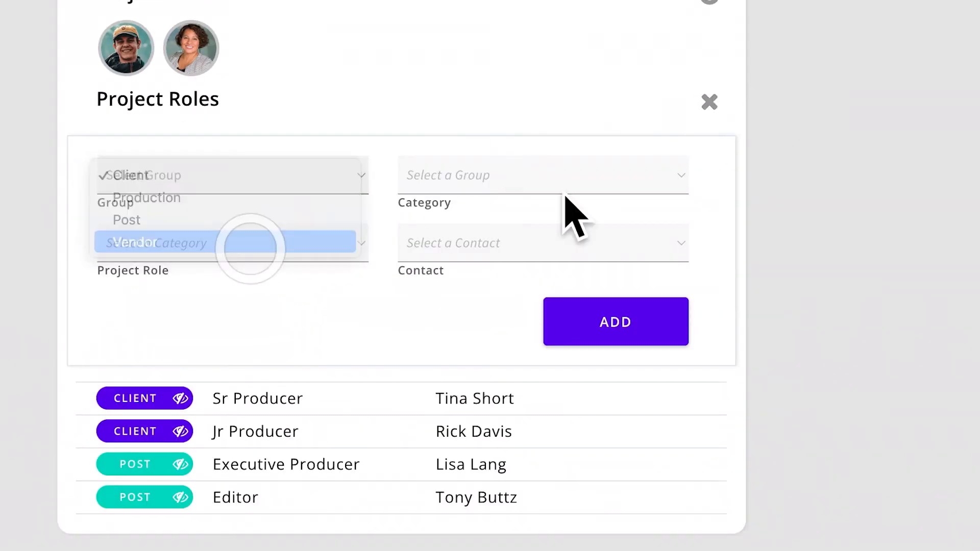
pyautogui.click(625, 179)
pyautogui.click(611, 198)
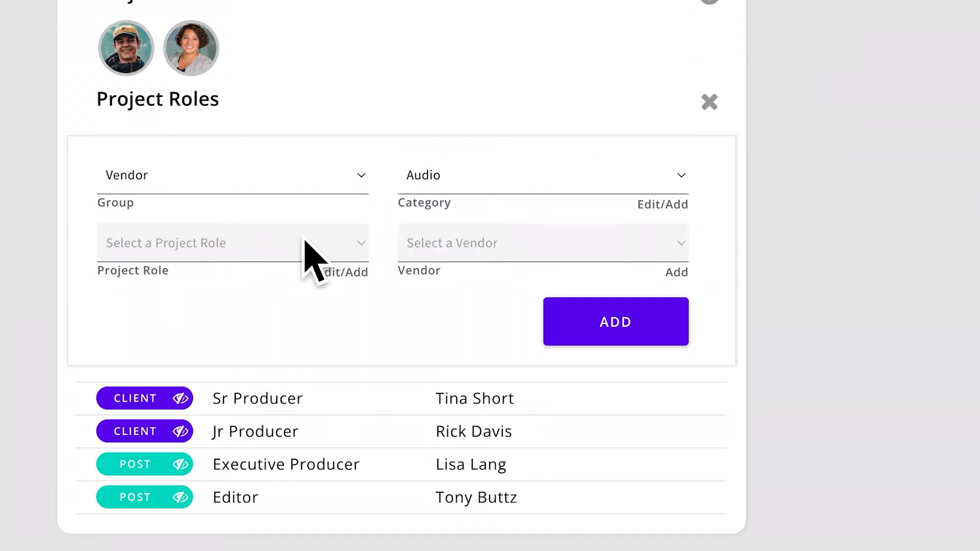
pyautogui.click(283, 244)
pyautogui.click(202, 243)
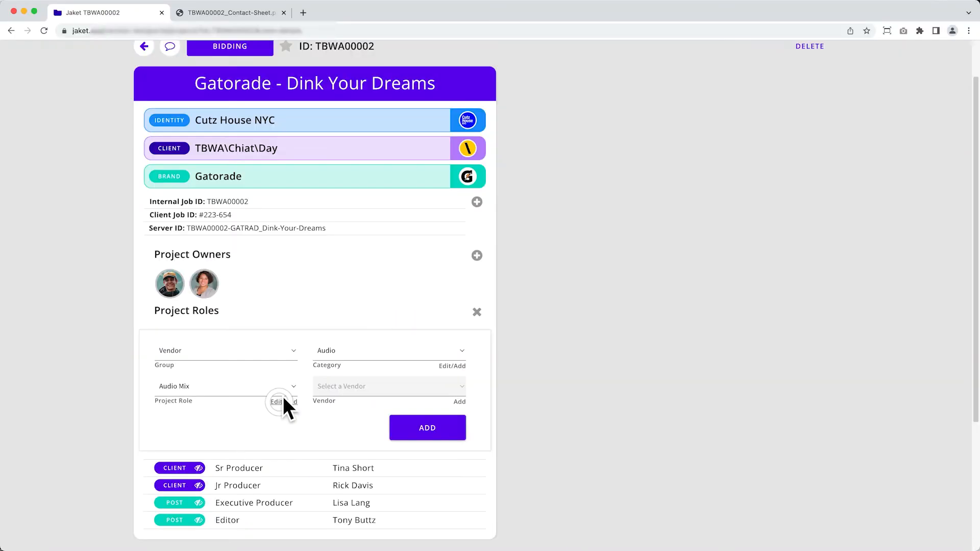
# View the existing Audio roles in the Project Roles Editor, and add the Audio Mix role with Lemon Studios as its vendor.
pyautogui.click(343, 272)
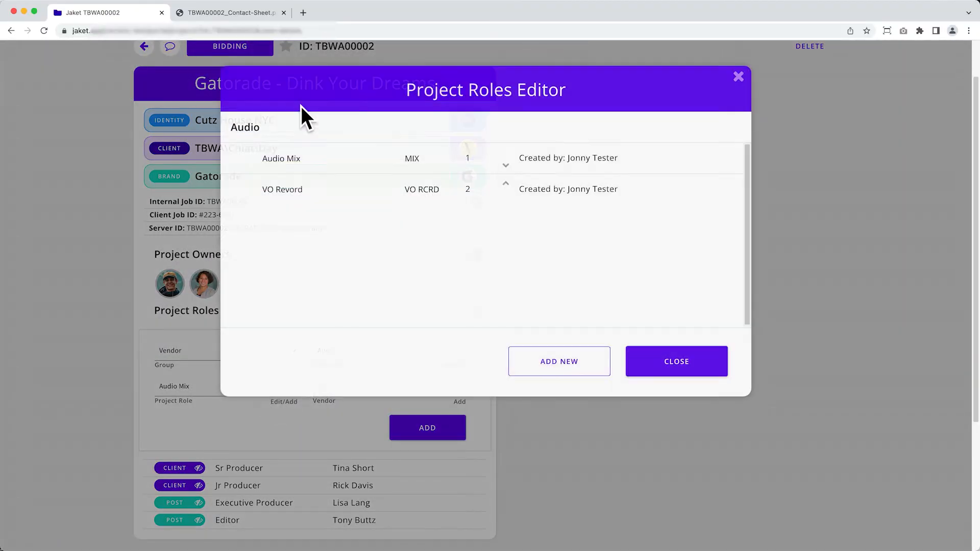
pyautogui.click(738, 78)
pyautogui.click(346, 382)
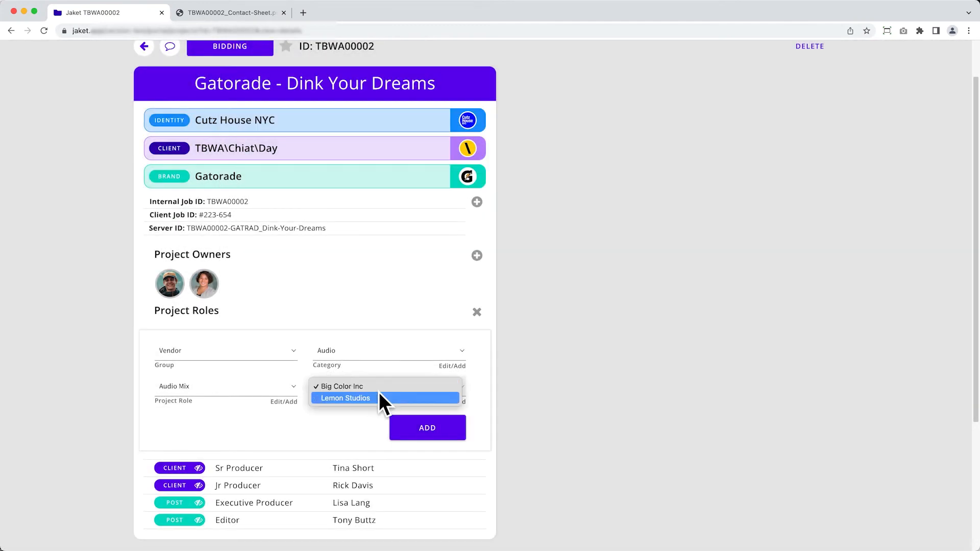
pyautogui.click(382, 398)
pyautogui.click(615, 327)
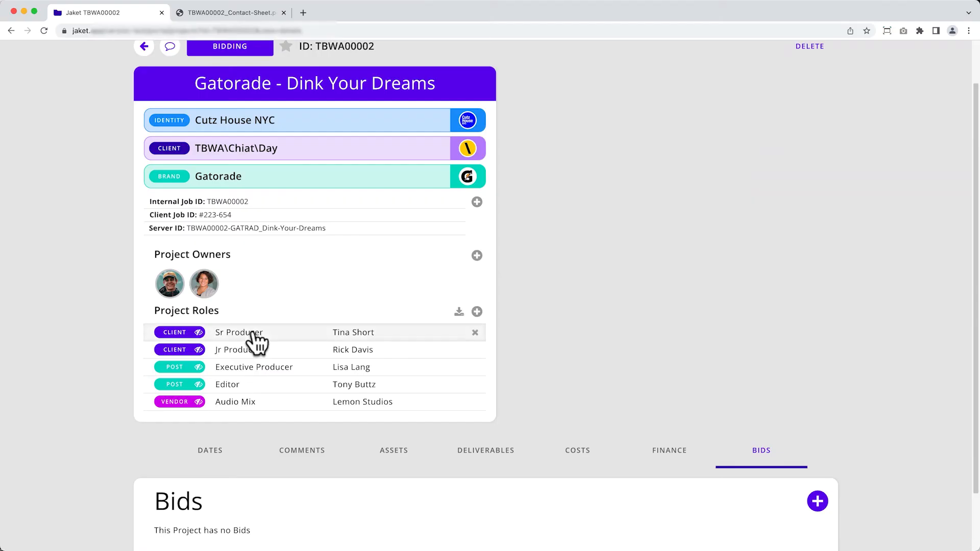
# View the contact cards of the Editor, the Jr Producer and the second project owner, closing each one.
pyautogui.click(313, 239)
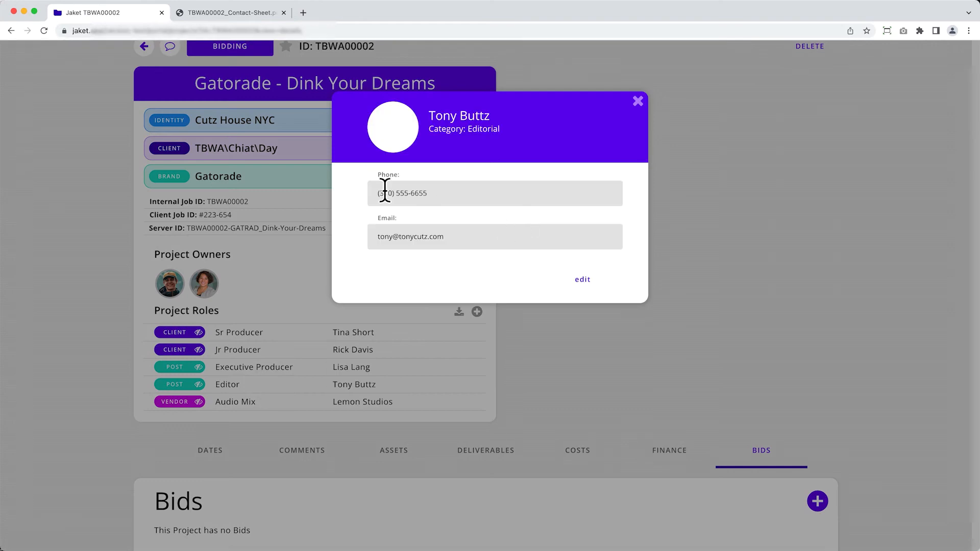
pyautogui.moveTo(377, 192); pyautogui.dragTo(469, 191)
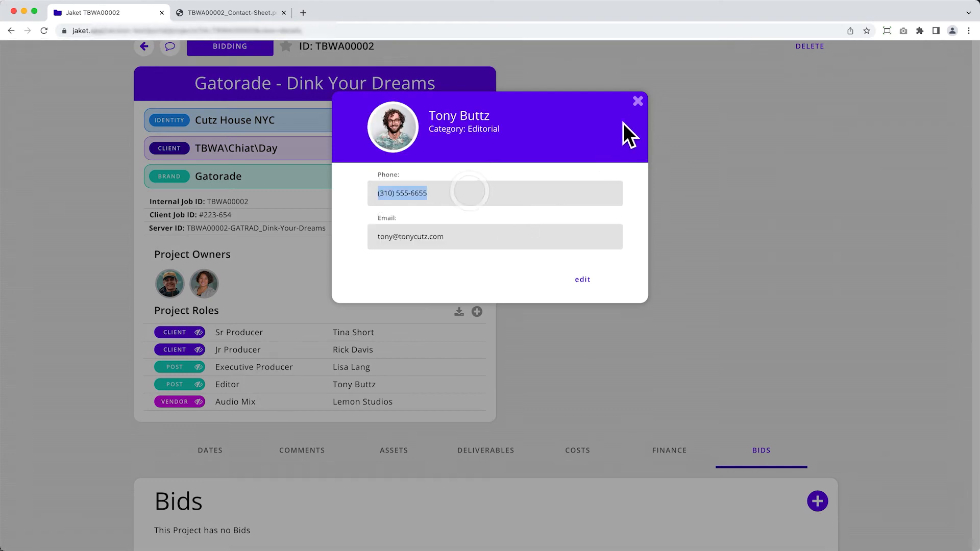
pyautogui.click(638, 101)
pyautogui.click(286, 352)
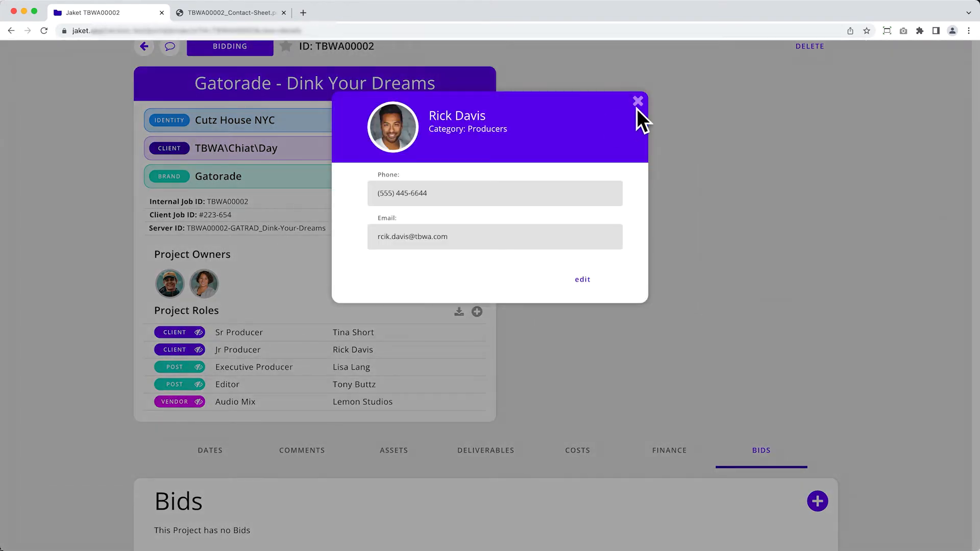
pyautogui.click(637, 102)
pyautogui.click(203, 282)
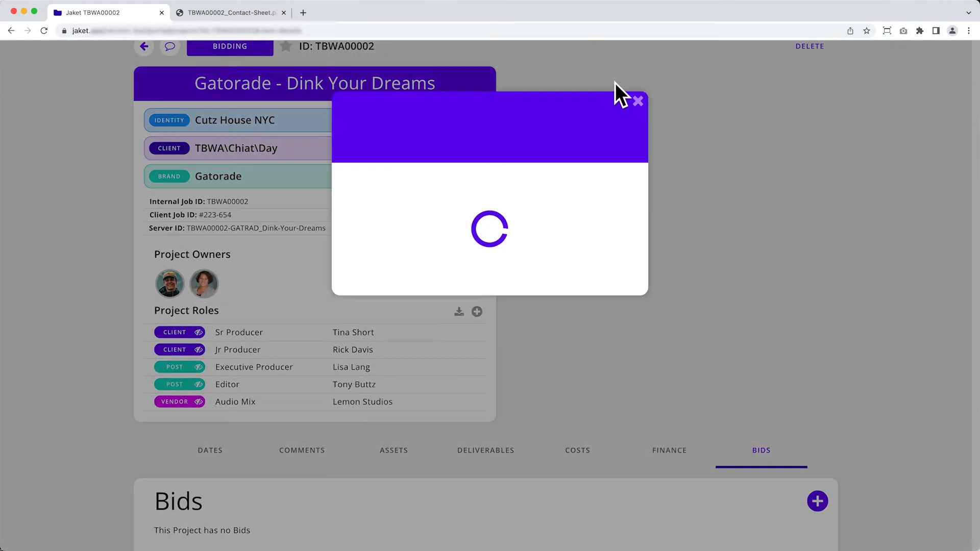
pyautogui.click(637, 101)
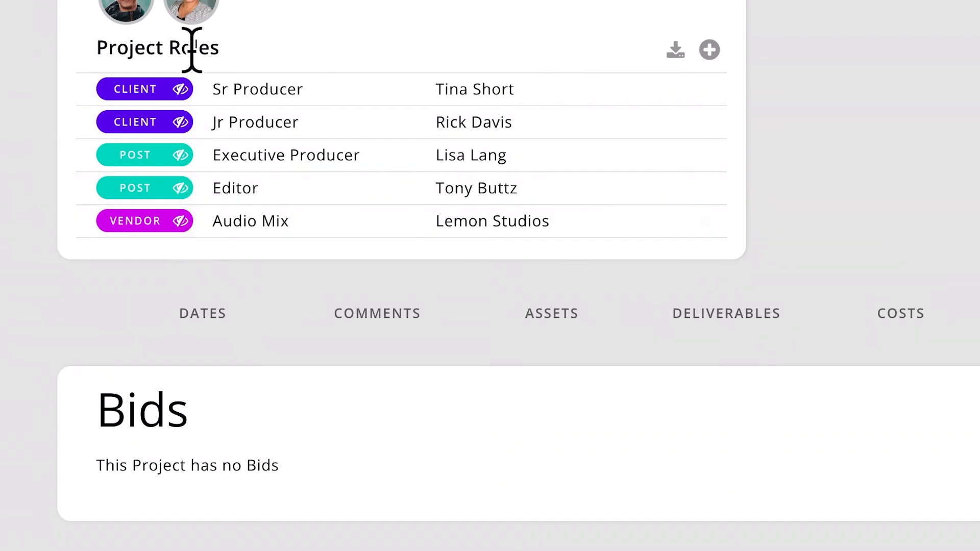
# Turn on visibility for the Sr Producer, Jr Producer, Executive Producer and Editor roles.
pyautogui.click(180, 89)
pyautogui.click(180, 122)
pyautogui.click(180, 155)
pyautogui.click(180, 188)
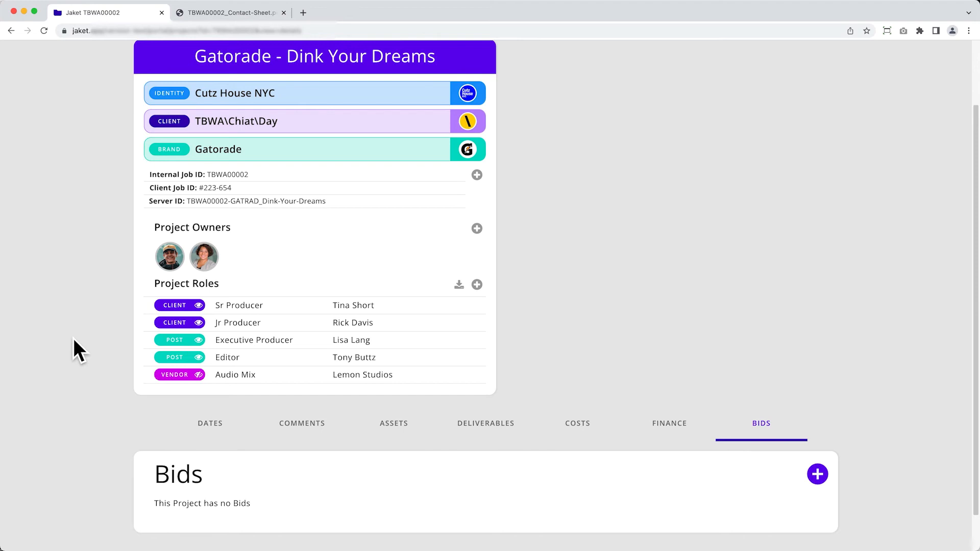
# Examine the project's Dates section with its calendar and the Comments section with its option for adding notes.
pyautogui.scroll(-1, 75, 347)
pyautogui.click(207, 393)
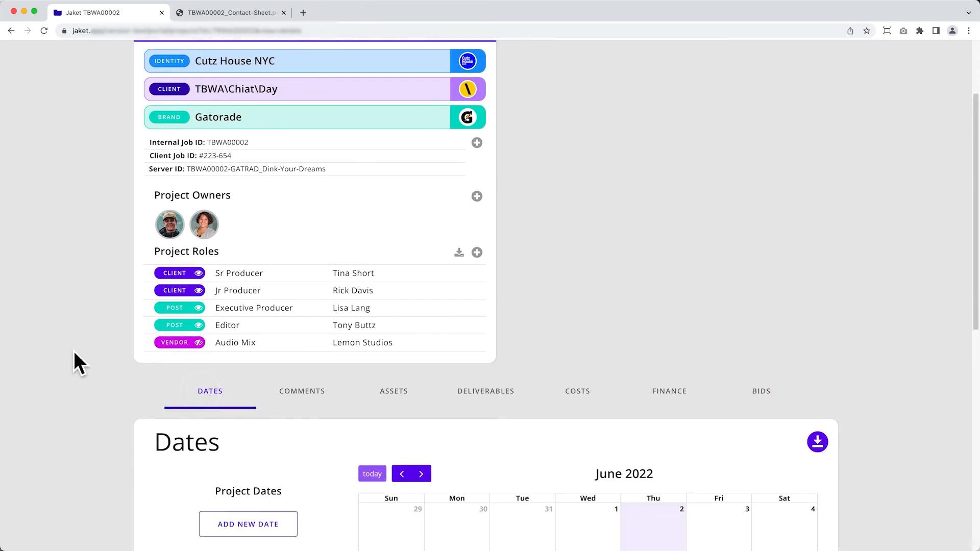
pyautogui.scroll(-5, 422, 350)
pyautogui.scroll(4, 288, 344)
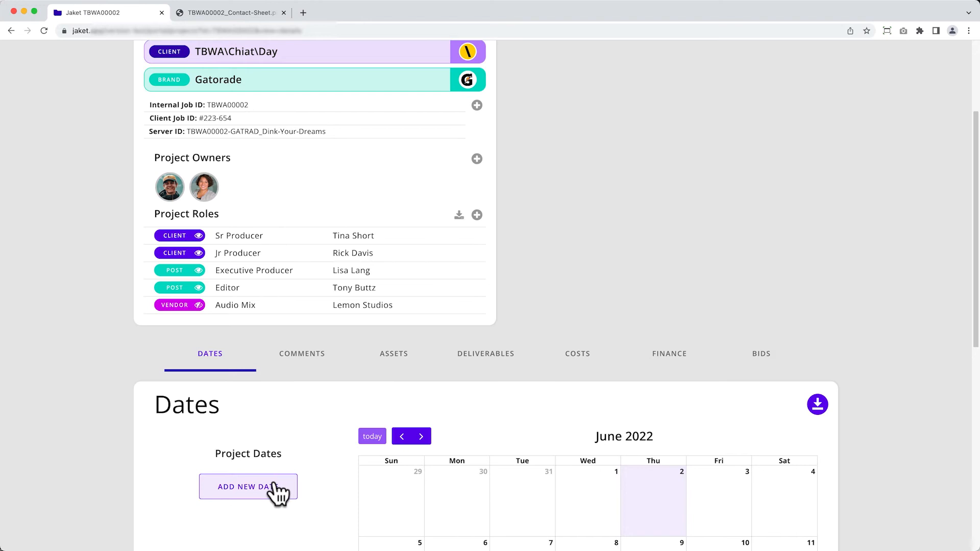
pyautogui.scroll(1, 301, 441)
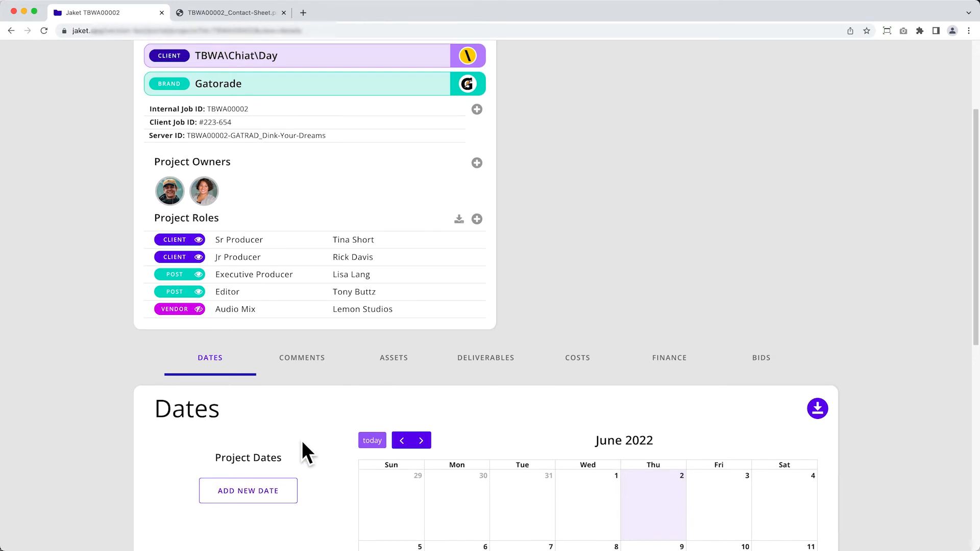
pyautogui.scroll(-8, 301, 442)
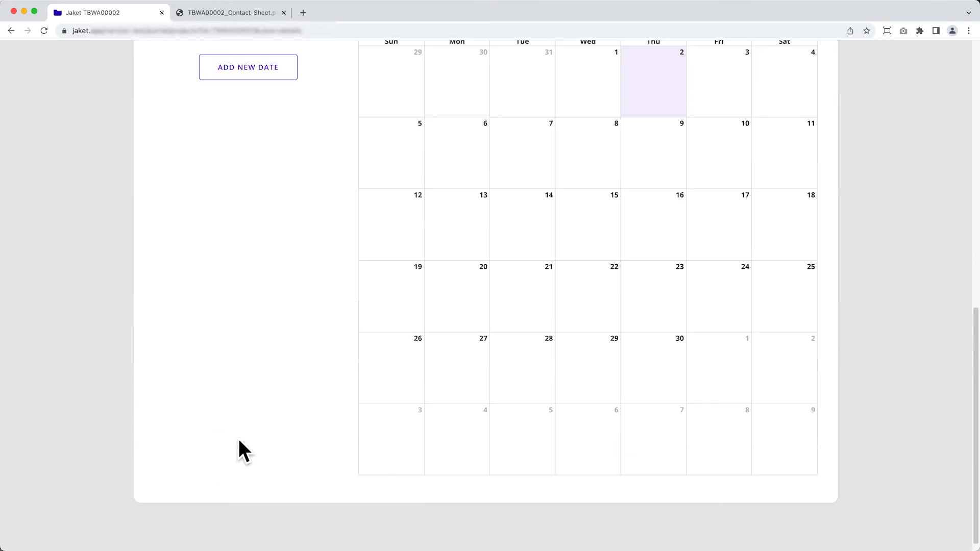
pyautogui.scroll(6, 247, 367)
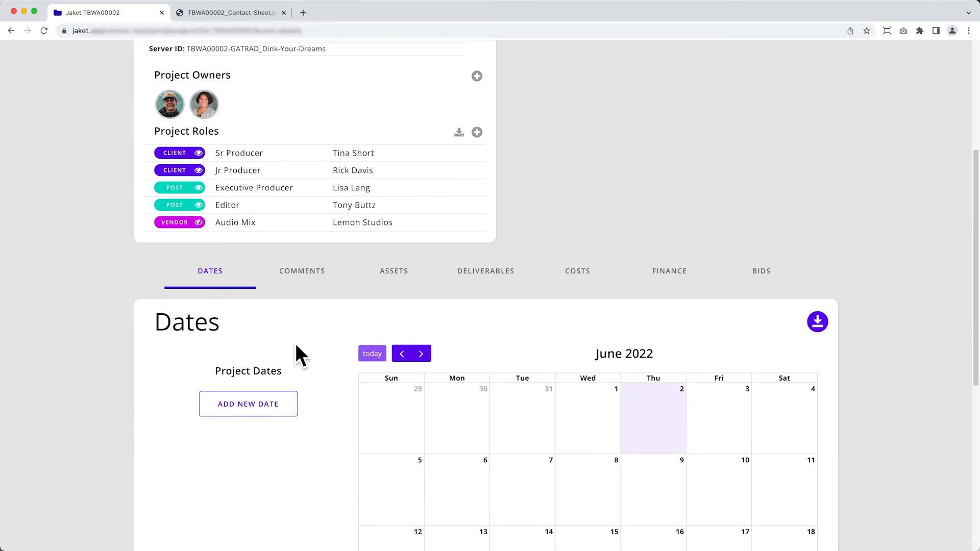
pyautogui.click(302, 271)
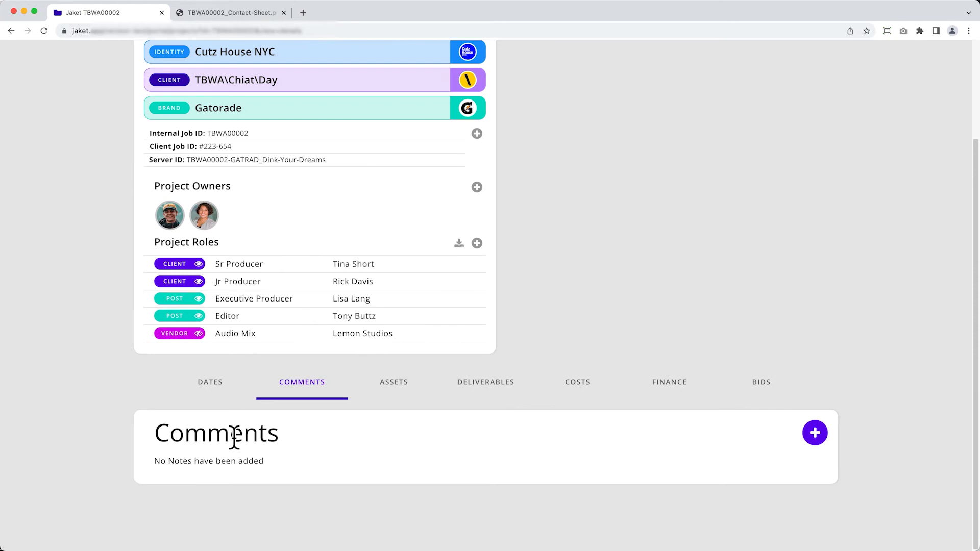
pyautogui.click(811, 436)
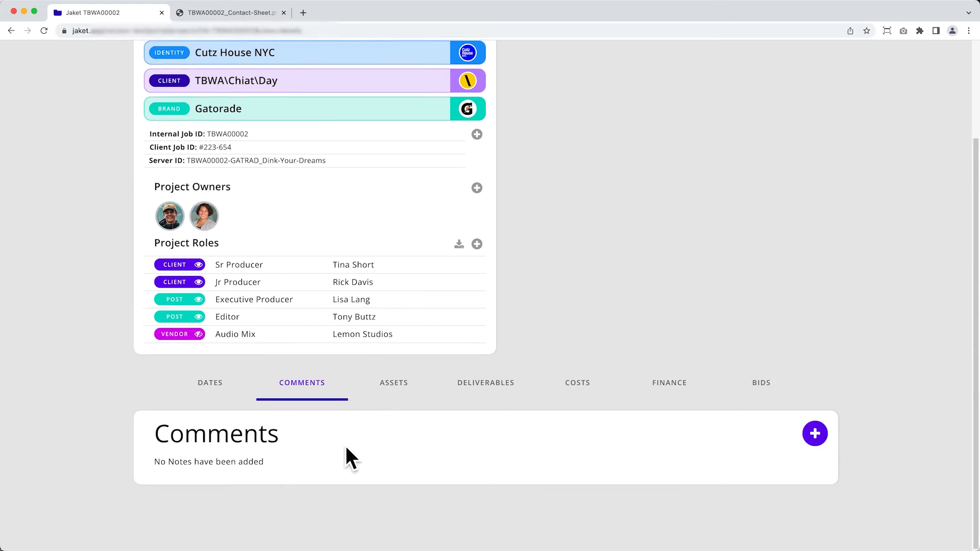
# Add an external link labelled Delivery Doc to the project's assets, pointing to the docs.google.com spreadsheet.
pyautogui.click(388, 393)
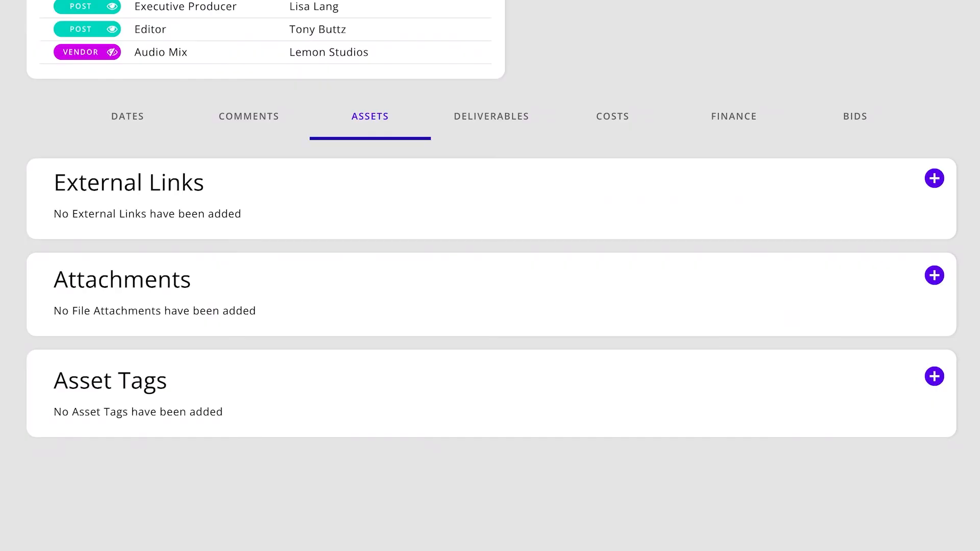
pyautogui.click(934, 178)
pyautogui.click(348, 285)
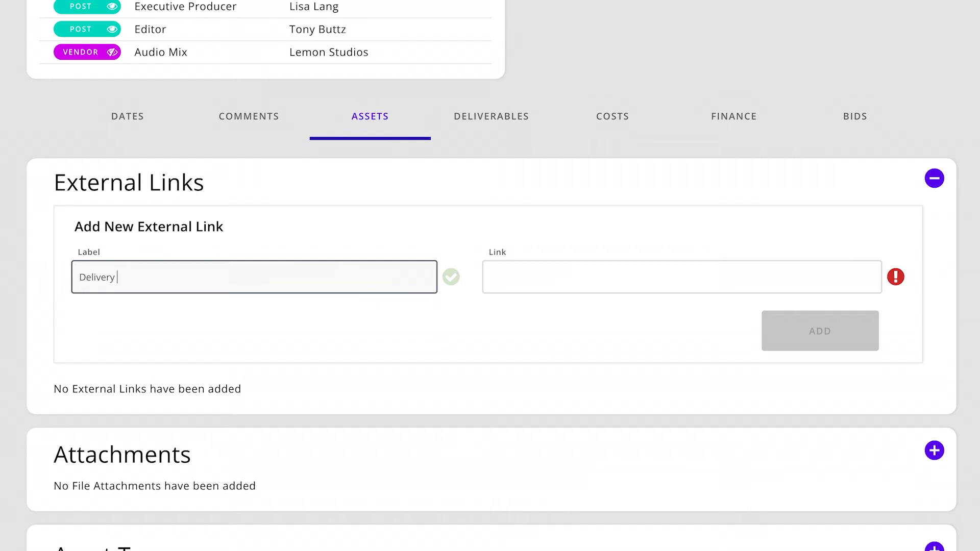
pyautogui.write('Delivery Doc')
pyautogui.press('Tab')
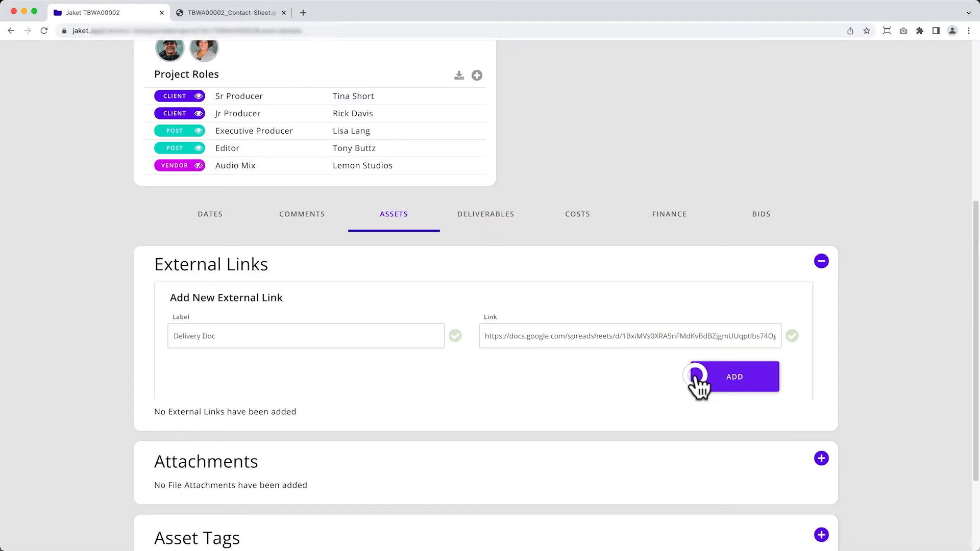
pyautogui.click(773, 342)
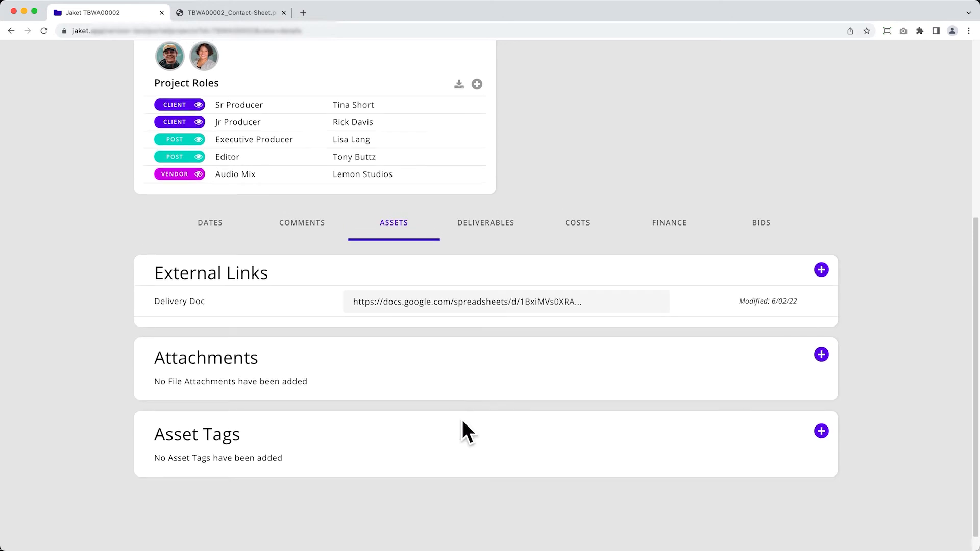
# Open the Delivery Doc link to check its spreadsheet, and view the project's form for adding a file attachment.
pyautogui.click(440, 295)
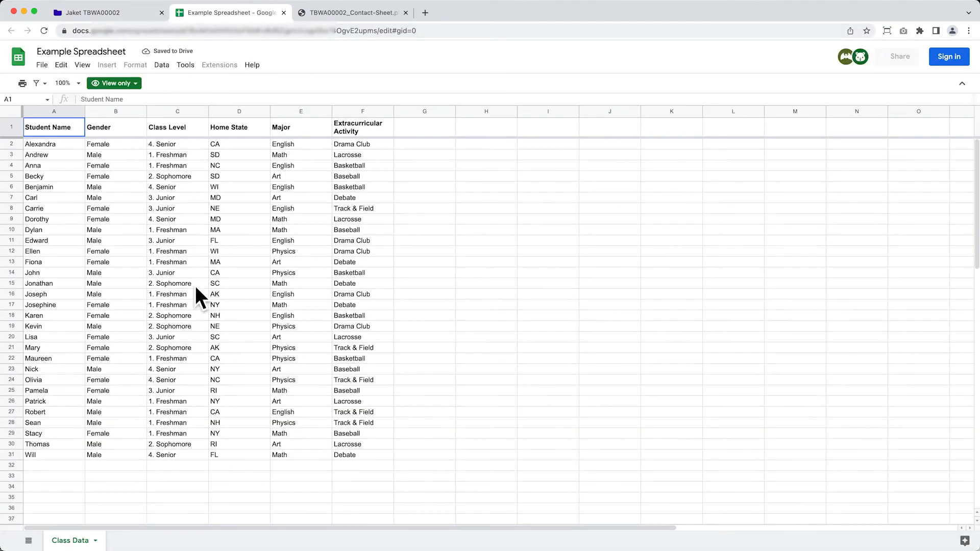
pyautogui.click(114, 12)
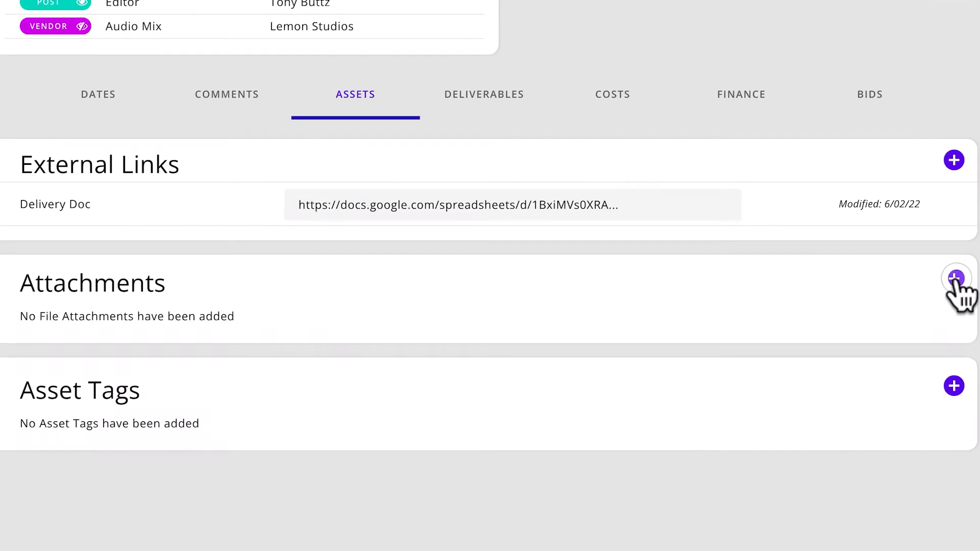
pyautogui.click(955, 278)
pyautogui.scroll(-2, 255, 380)
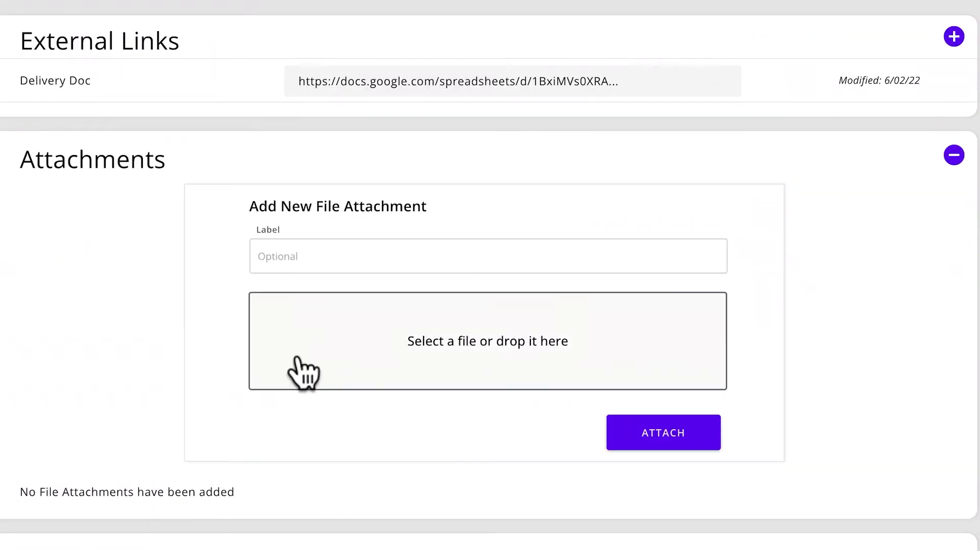
pyautogui.click(952, 157)
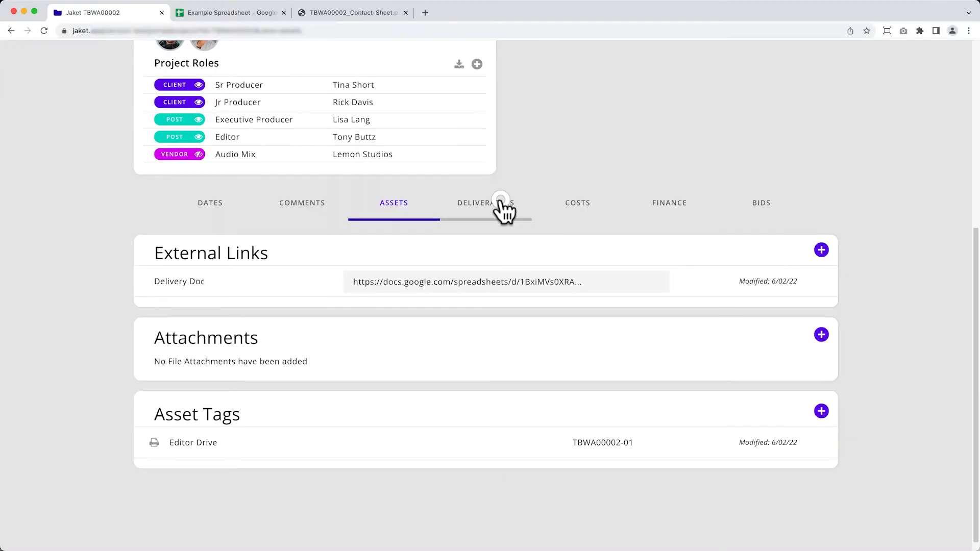
# Start a new deliverable for the project labelled Drink Your Dreams with a run time of :30.
pyautogui.click(502, 72)
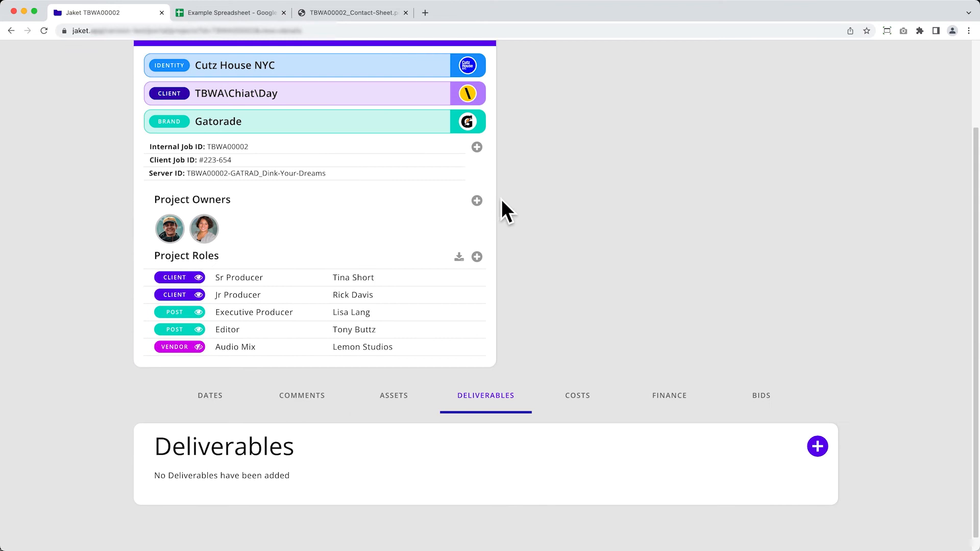
pyautogui.scroll(-1, 886, 339)
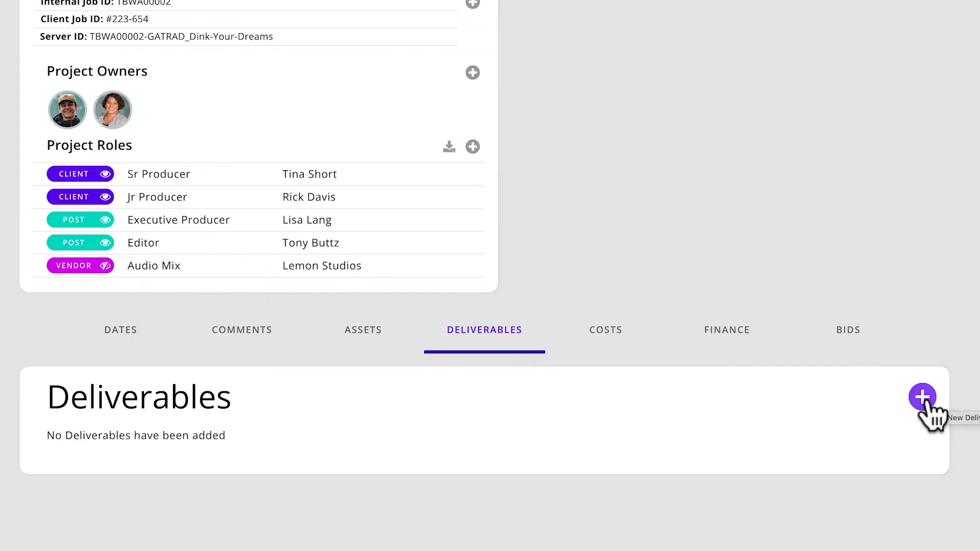
pyautogui.click(817, 433)
pyautogui.scroll(-5, 750, 440)
pyautogui.click(325, 337)
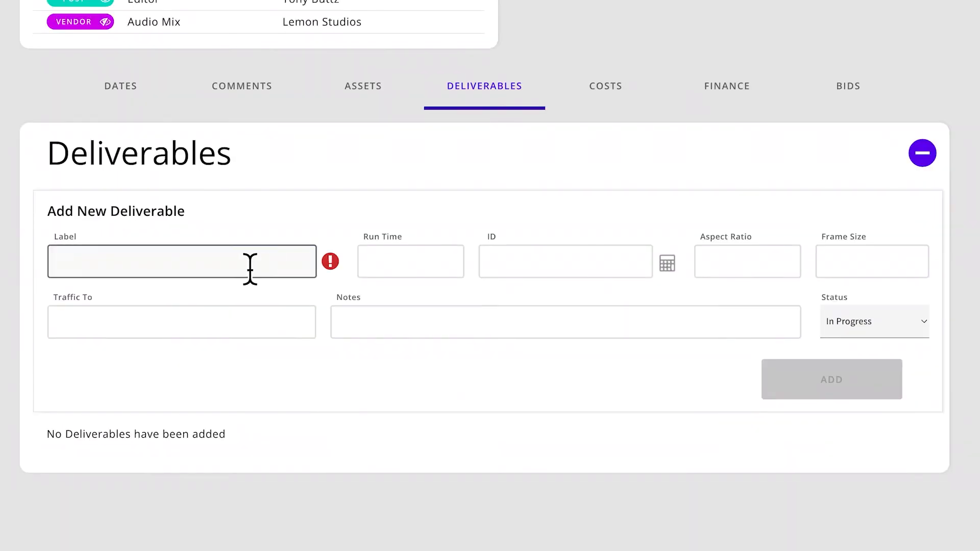
pyautogui.write('Drink Y')
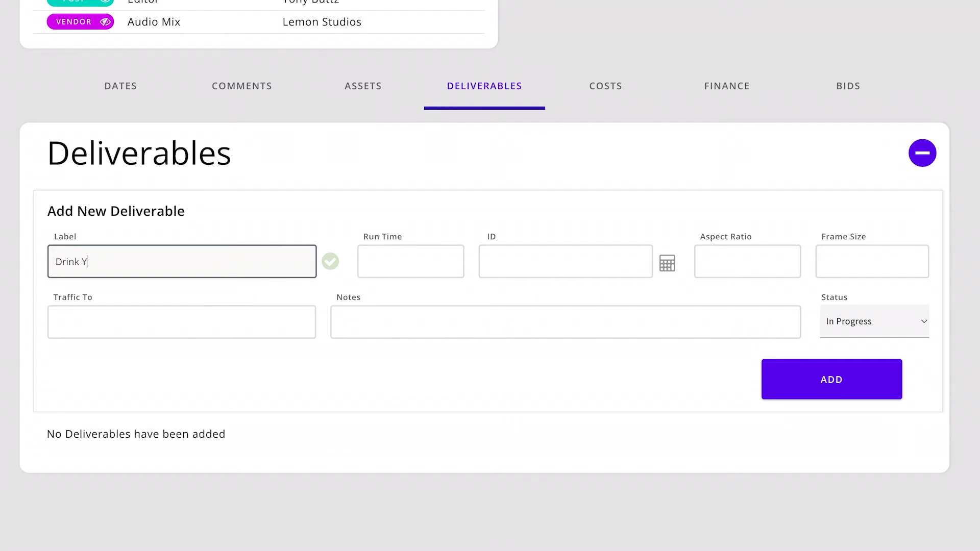
pyautogui.write('Our Dreams')
pyautogui.press('Tab')
pyautogui.write(':30')
pyautogui.press('Tab')
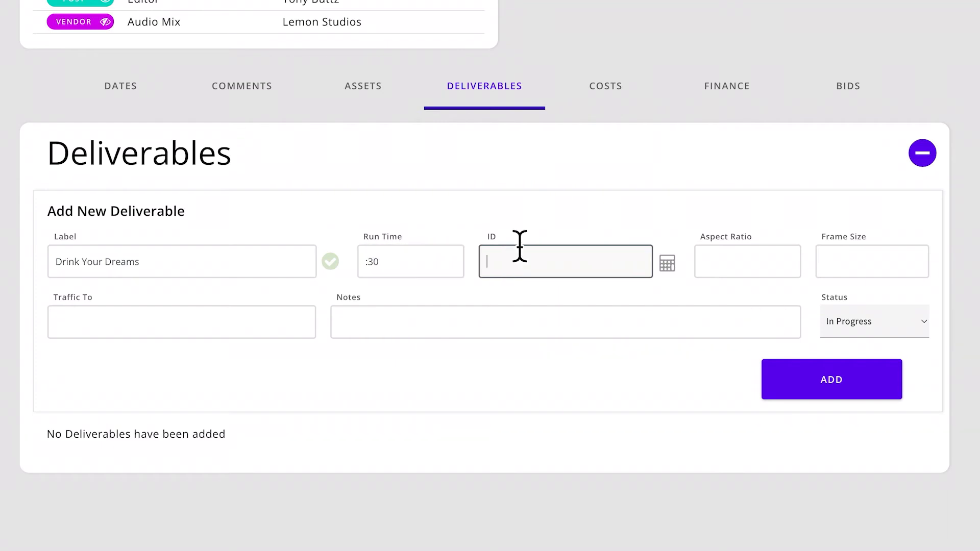
# Give the :30 deliverable a 16x9 aspect ratio, keep its status In Progress, and add it to the project.
pyautogui.click(505, 262)
pyautogui.click(754, 260)
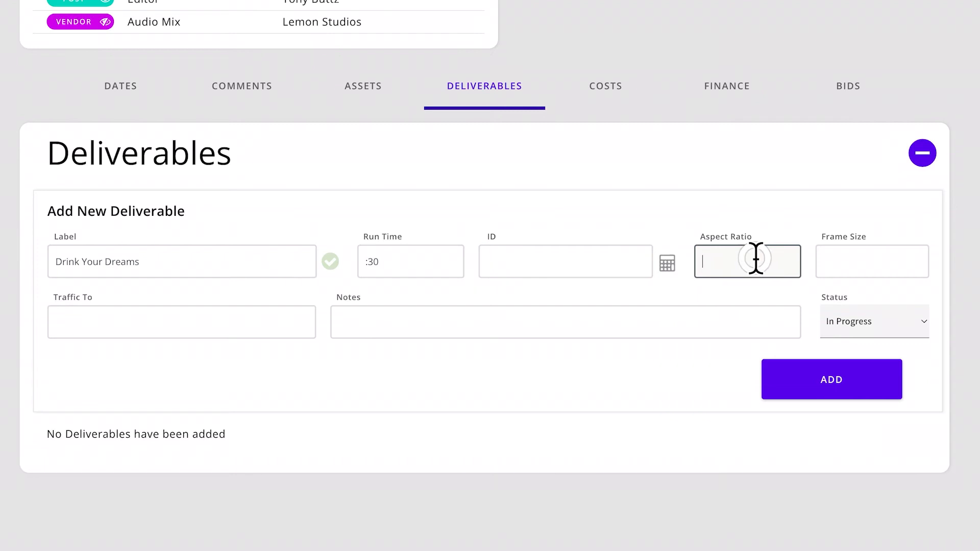
pyautogui.write('16x9')
pyautogui.click(900, 250)
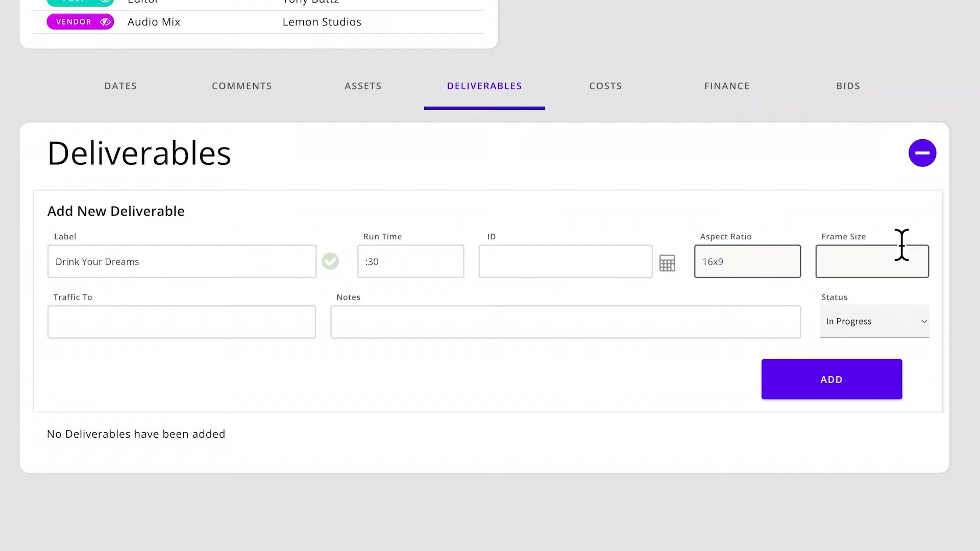
pyautogui.click(905, 331)
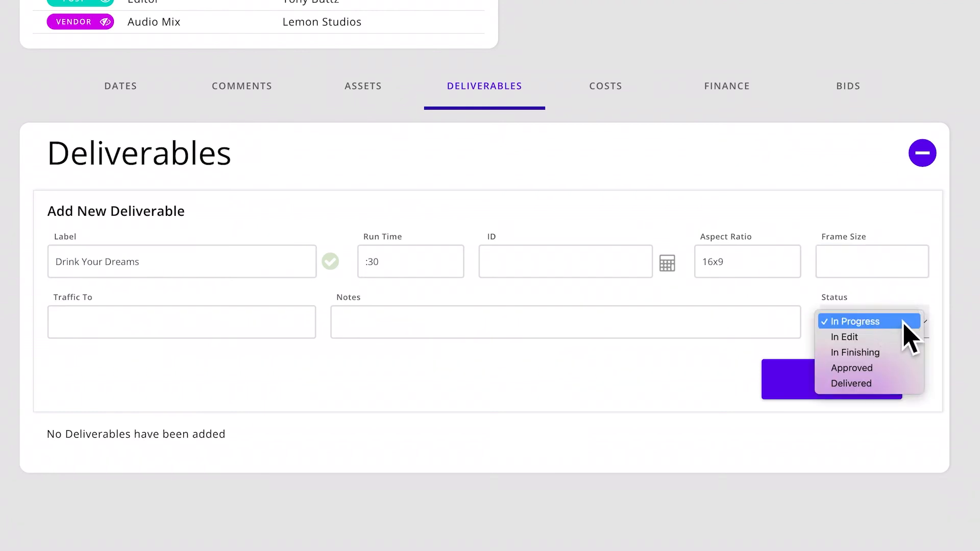
pyautogui.click(904, 323)
pyautogui.click(837, 382)
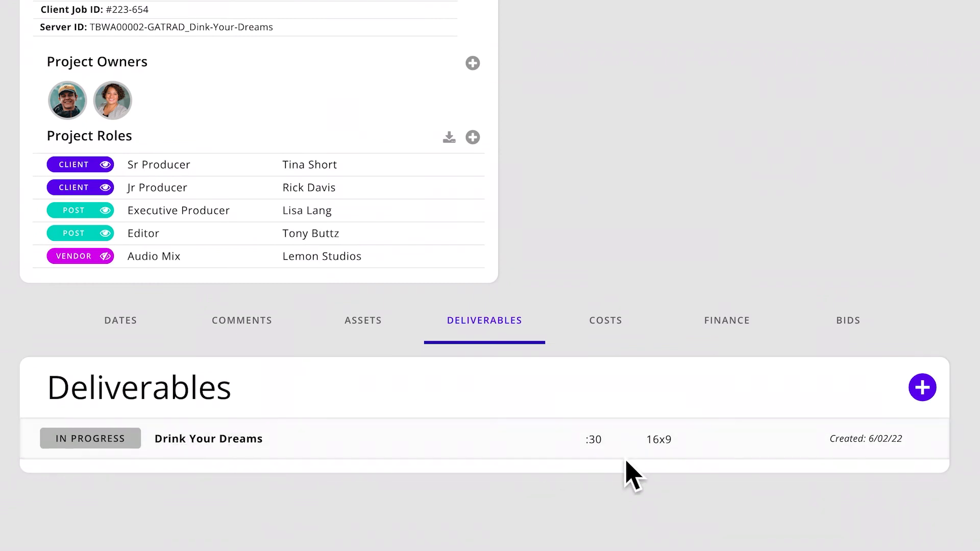
# Add a second deliverable labelled Drink Your Dreams with a :15 run time and 16X9 aspect ratio.
pyautogui.click(922, 387)
pyautogui.scroll(-2, 286, 367)
pyautogui.click(106, 369)
pyautogui.write('Dri')
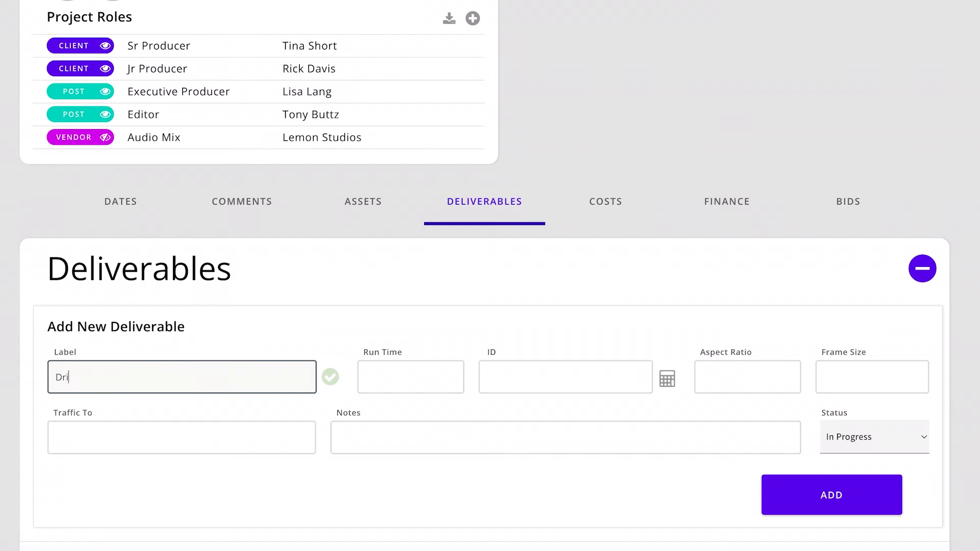
pyautogui.write('nk Your Dreams')
pyautogui.click(414, 380)
pyautogui.write(':15')
pyautogui.click(768, 377)
pyautogui.write('16X9')
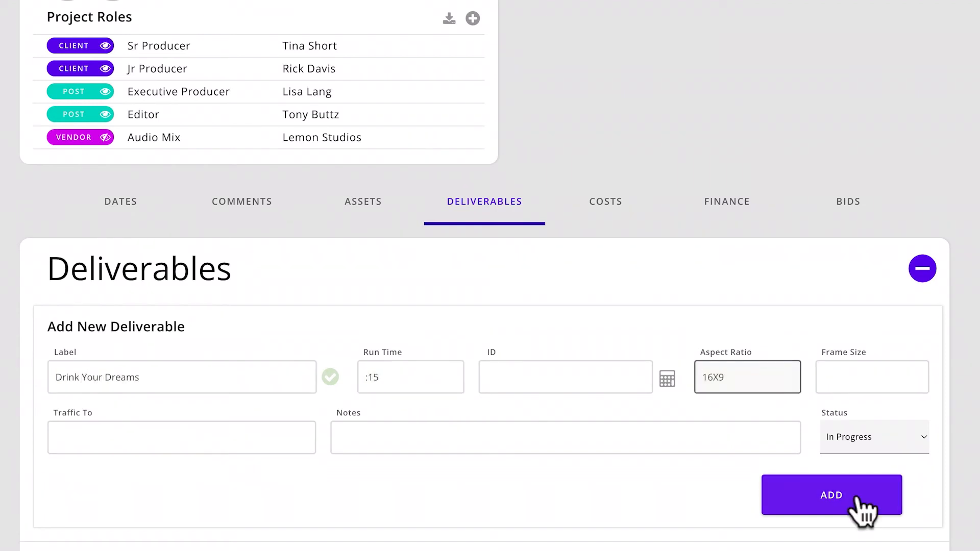
pyautogui.press('Return')
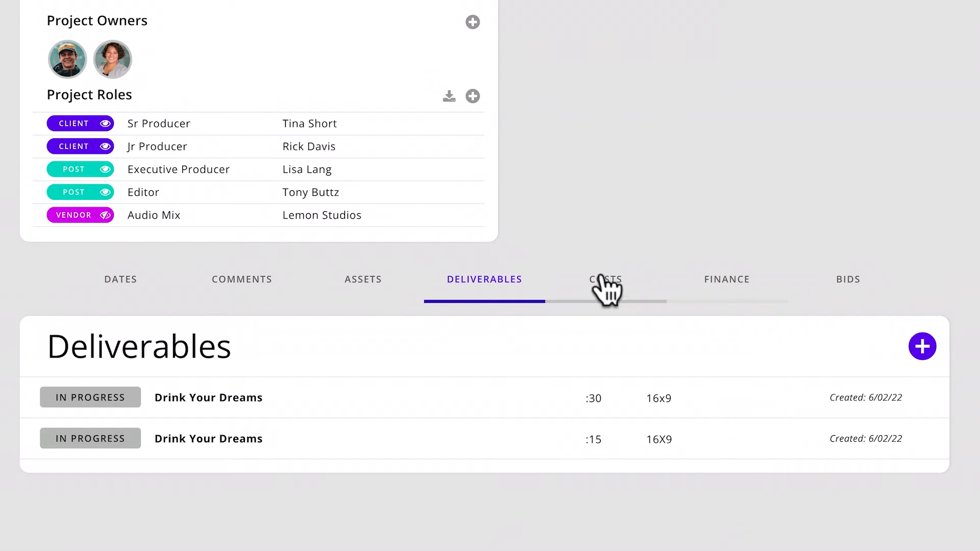
# Start a new bid from the project's Bids section.
pyautogui.click(844, 281)
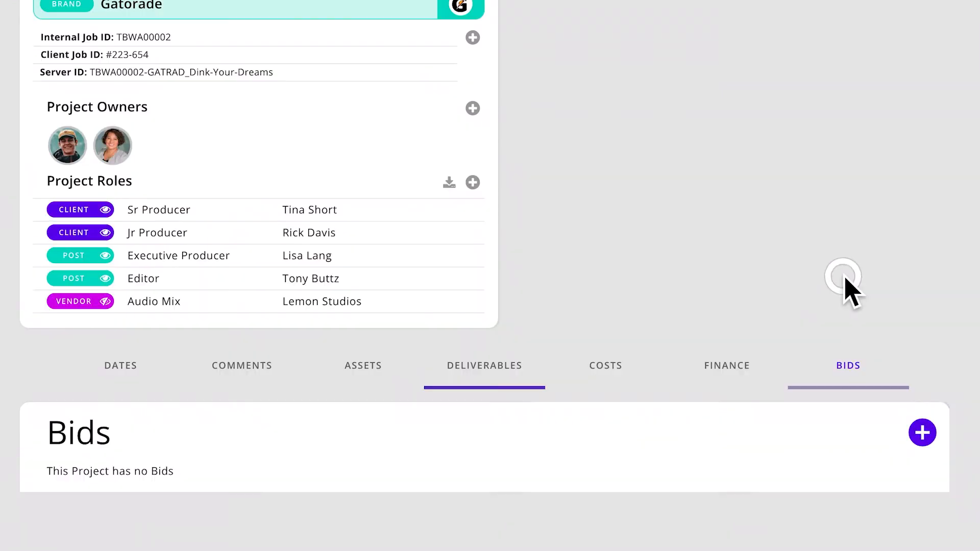
pyautogui.scroll(-1, 946, 264)
pyautogui.scroll(3, 949, 250)
pyautogui.scroll(-3, 933, 331)
pyautogui.click(923, 396)
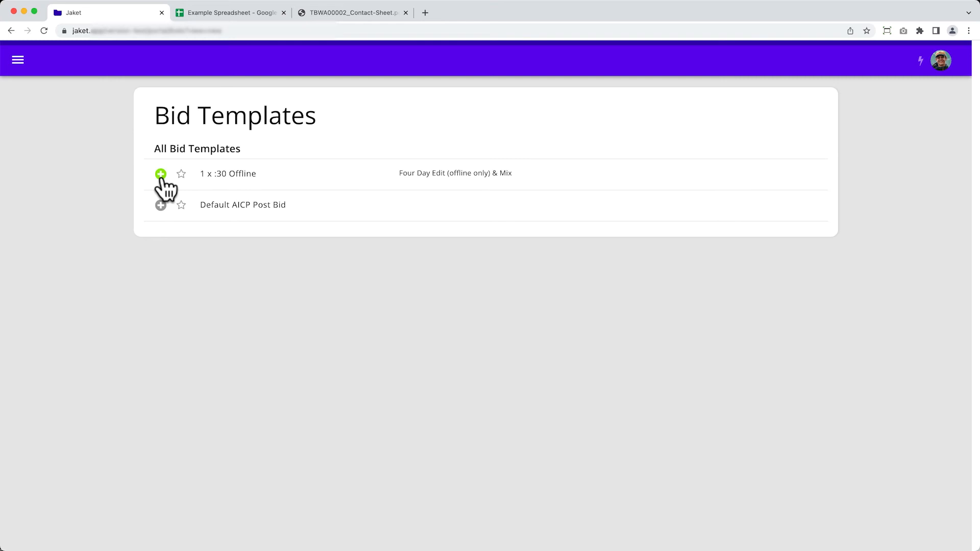
# Examine the available bid templates, 1 x :30 Offline and Default AICP Post Bid, with their names and descriptions.
pyautogui.moveTo(275, 175); pyautogui.dragTo(203, 168)
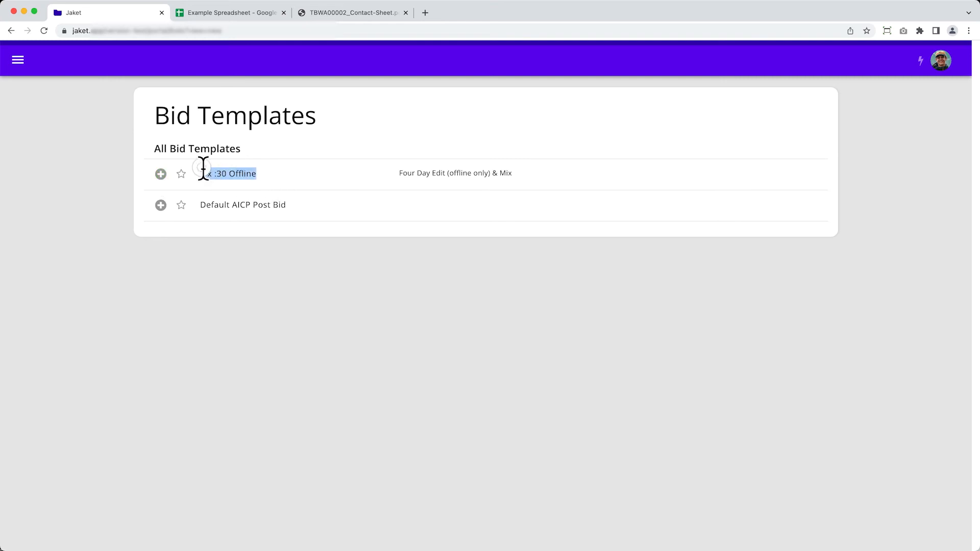
pyautogui.moveTo(398, 173)
pyautogui.mouseDown()
pyautogui.moveTo(518, 172)
pyautogui.moveTo(398, 171)
pyautogui.mouseUp()
pyautogui.click(520, 172)
pyautogui.click(436, 167)
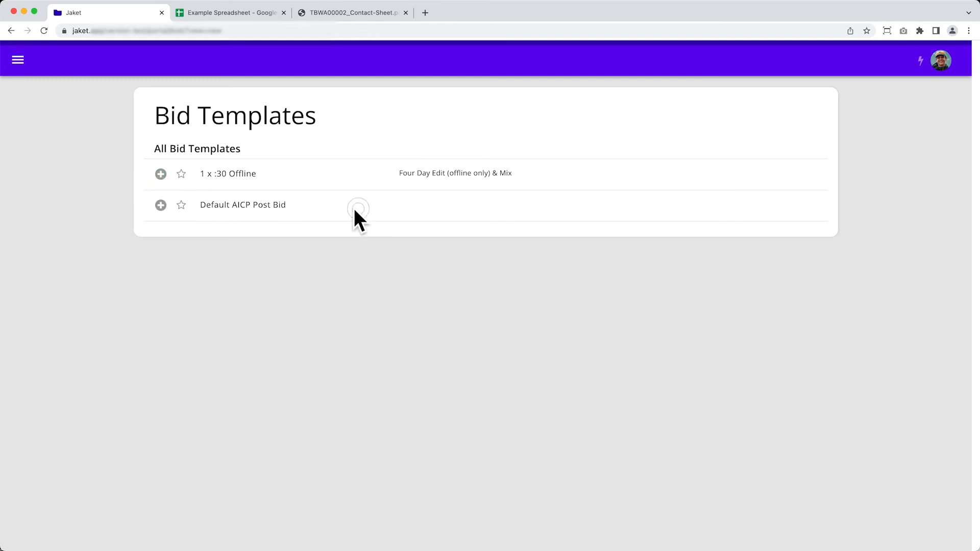
pyautogui.moveTo(281, 205); pyautogui.dragTo(332, 210)
pyautogui.click(197, 206)
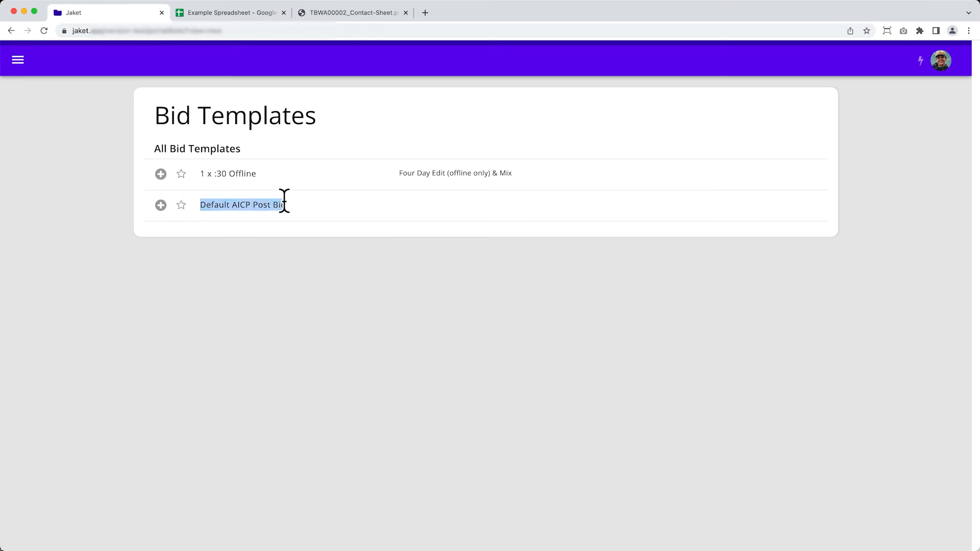
pyautogui.click(284, 206)
pyautogui.moveTo(286, 206); pyautogui.dragTo(216, 196)
pyautogui.click(216, 203)
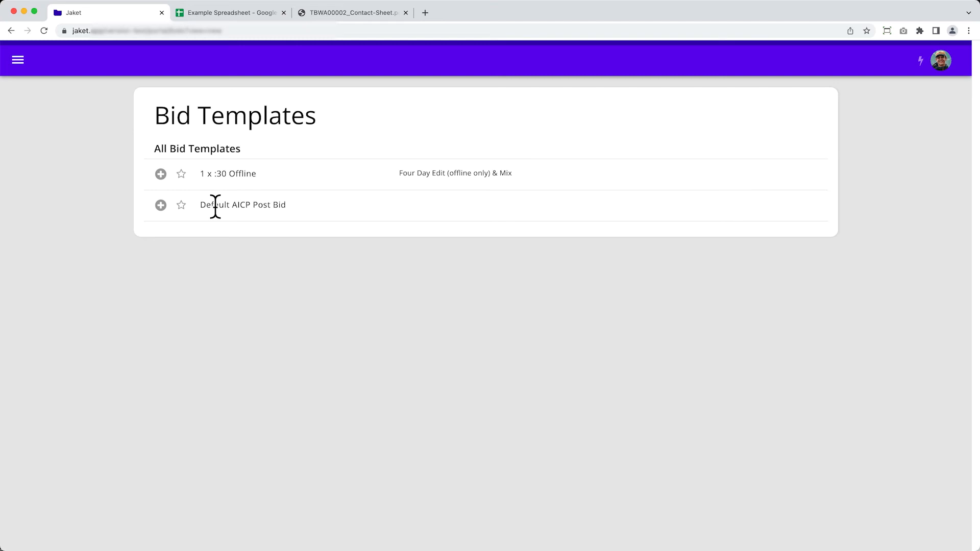
# Create the bid from the 1 x :30 Offline template and review its summary down to the grand total.
pyautogui.click(161, 174)
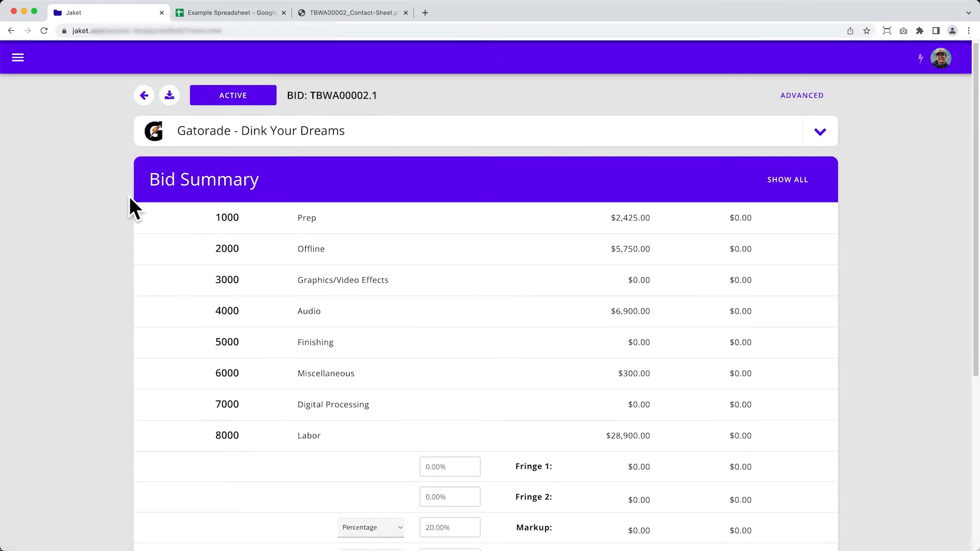
pyautogui.scroll(-1, 129, 196)
pyautogui.scroll(-5, 129, 199)
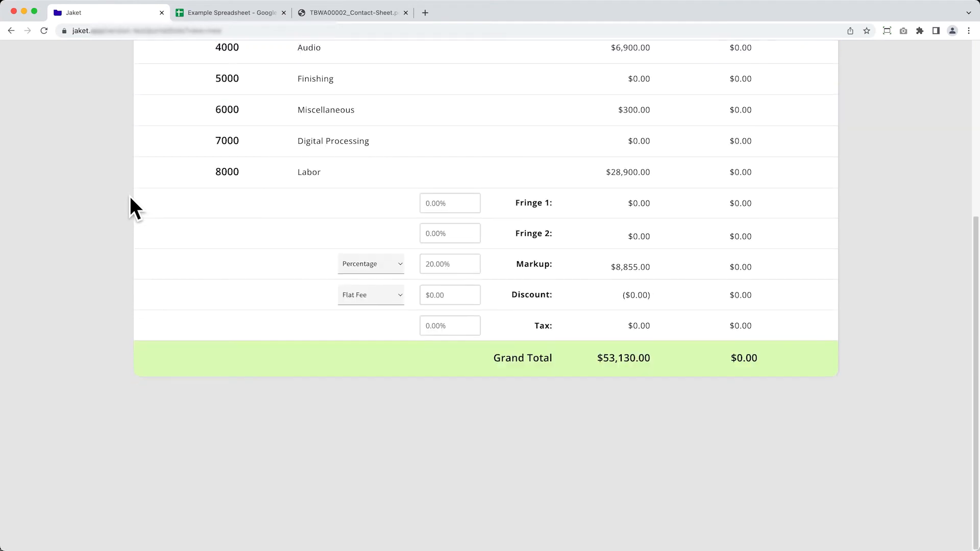
pyautogui.scroll(5, 129, 199)
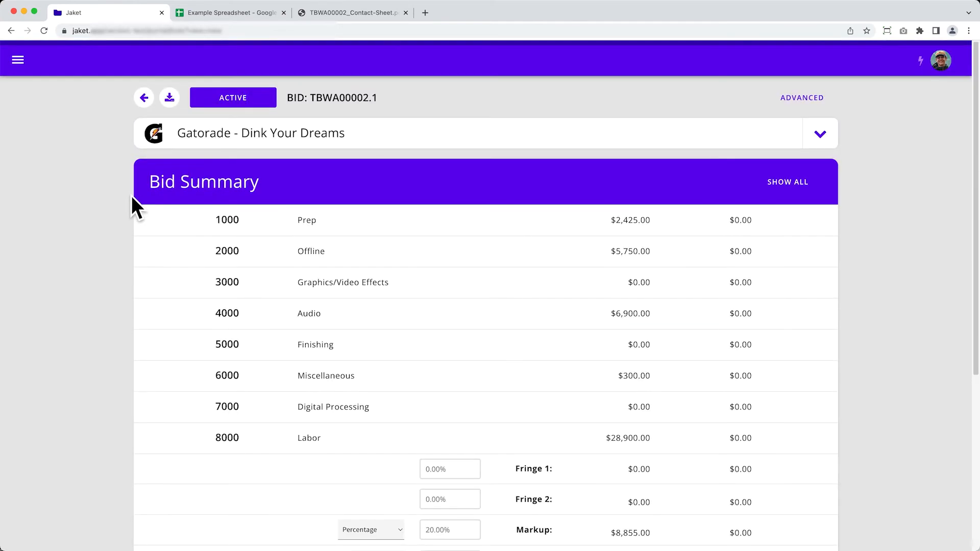
pyautogui.scroll(-5, 131, 195)
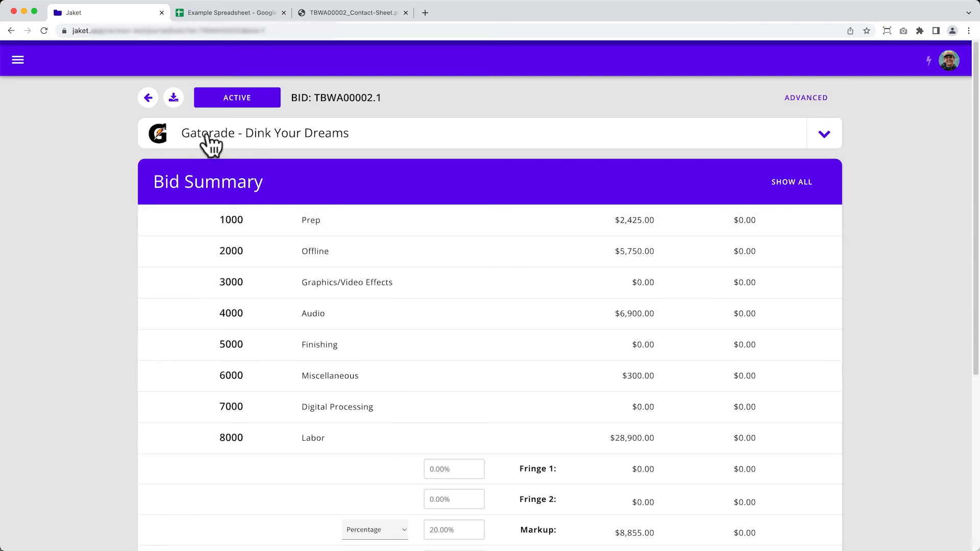
# Expand the bid's project details and examine its roles, deliverables and dates.
pyautogui.click(824, 133)
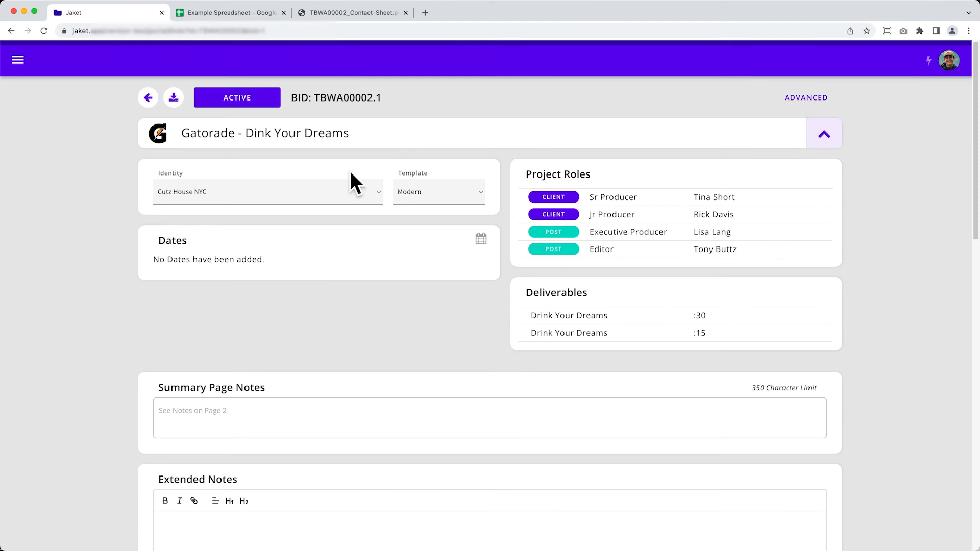
pyautogui.click(825, 136)
pyautogui.click(825, 136)
pyautogui.moveTo(717, 334); pyautogui.dragTo(639, 308)
pyautogui.click(638, 309)
pyautogui.doubleClick(173, 243)
# Add an Edit event to the bid dates from 6/06/2022 to 6/09/2022 in green, located at East Edit Bay - LA.
pyautogui.click(481, 240)
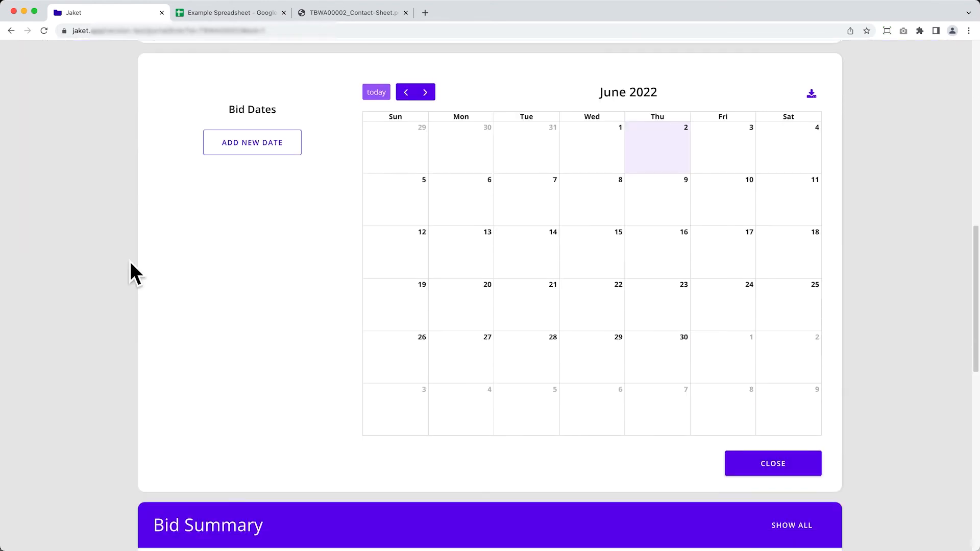
pyautogui.click(265, 162)
pyautogui.click(426, 184)
pyautogui.write('Edit')
pyautogui.click(531, 225)
pyautogui.click(577, 297)
pyautogui.click(485, 316)
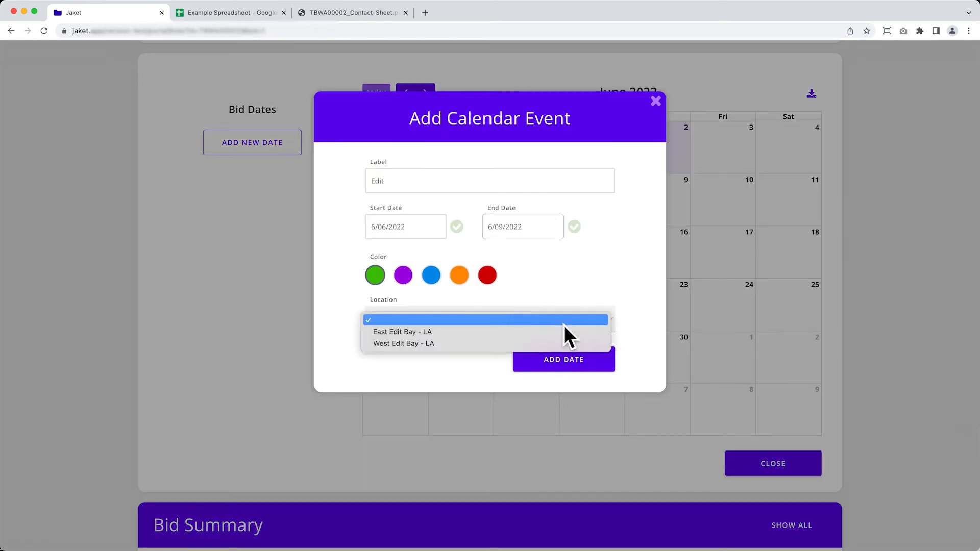
pyautogui.click(561, 334)
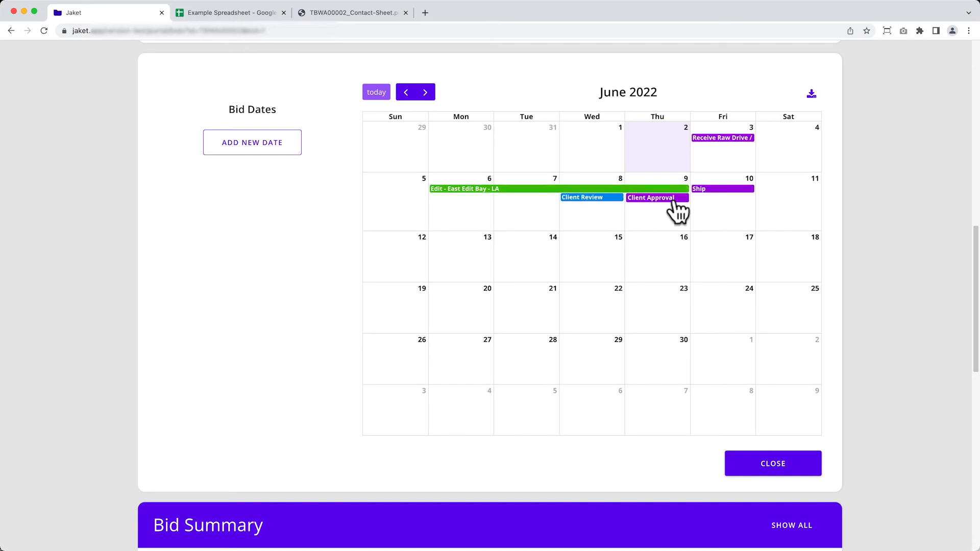
# Change the color of the Client Approval calendar event on 6/09/2022 to blue and save it.
pyautogui.click(652, 199)
pyautogui.click(433, 279)
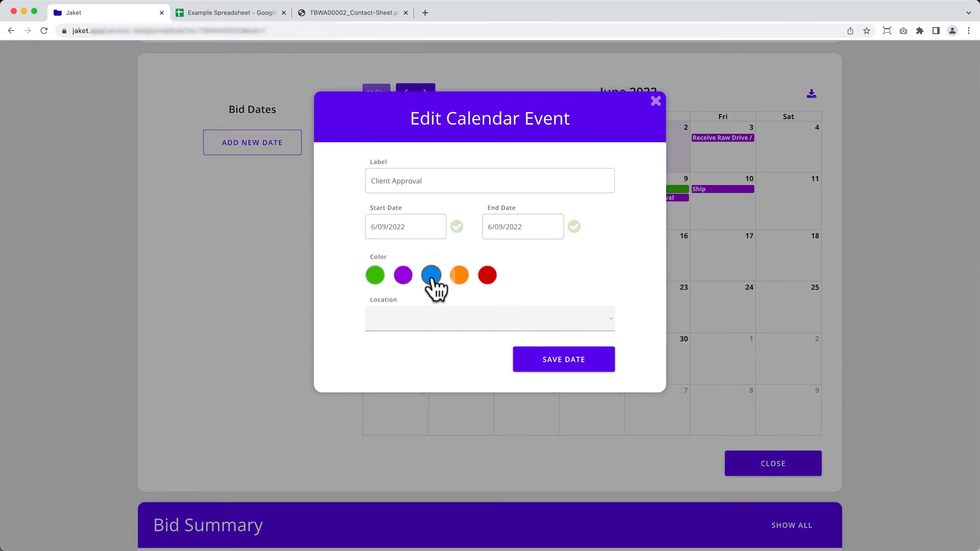
pyautogui.click(531, 358)
pyautogui.click(652, 198)
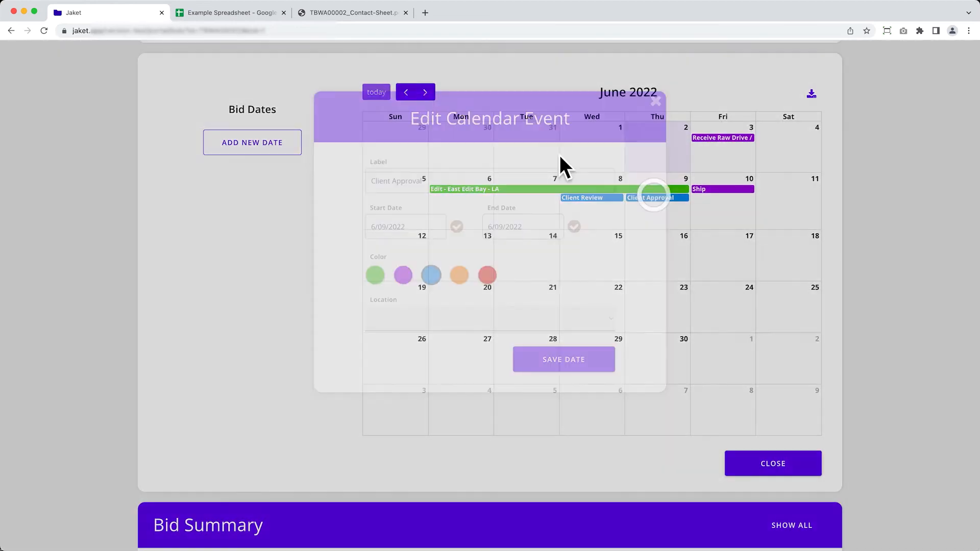
pyautogui.click(561, 359)
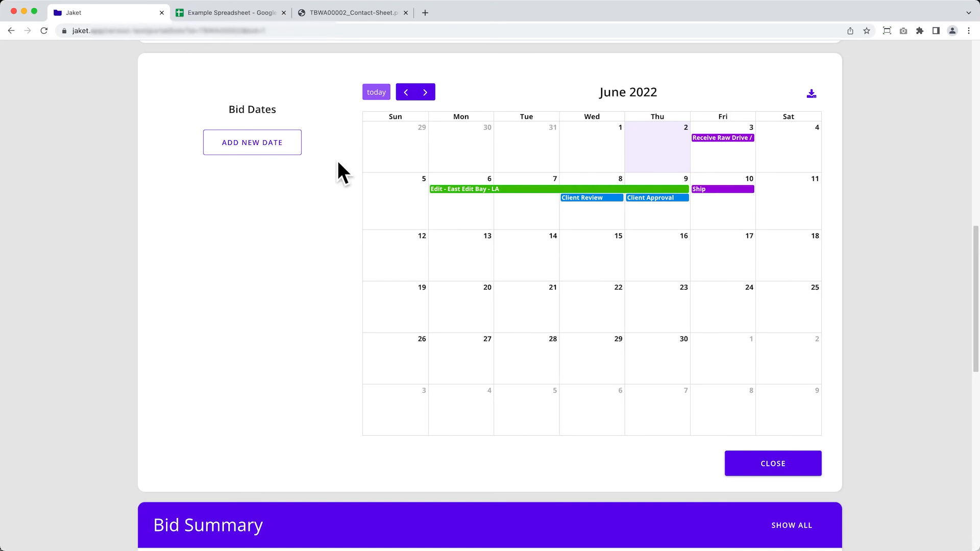
# Download the bid calendar as a PDF, open it to check it, and return to the bid.
pyautogui.click(814, 96)
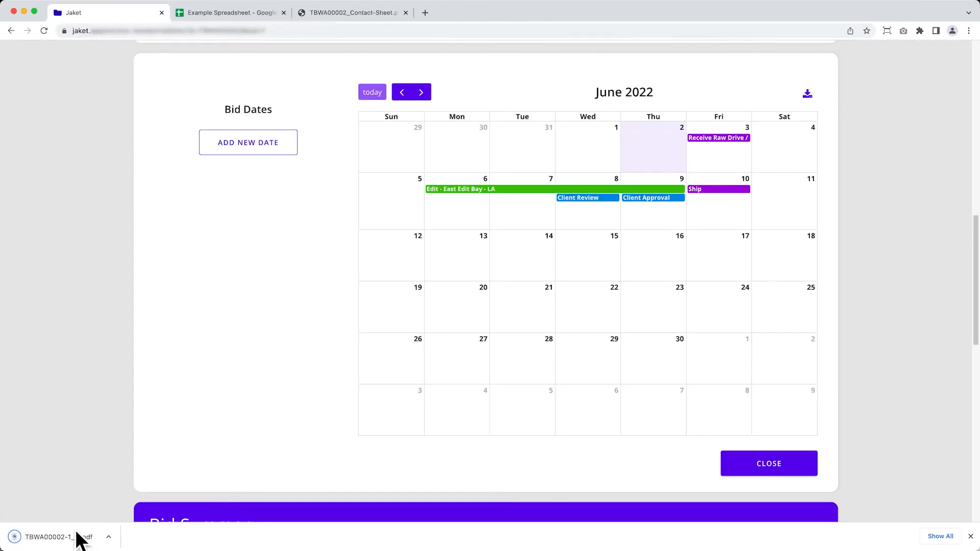
pyautogui.click(72, 538)
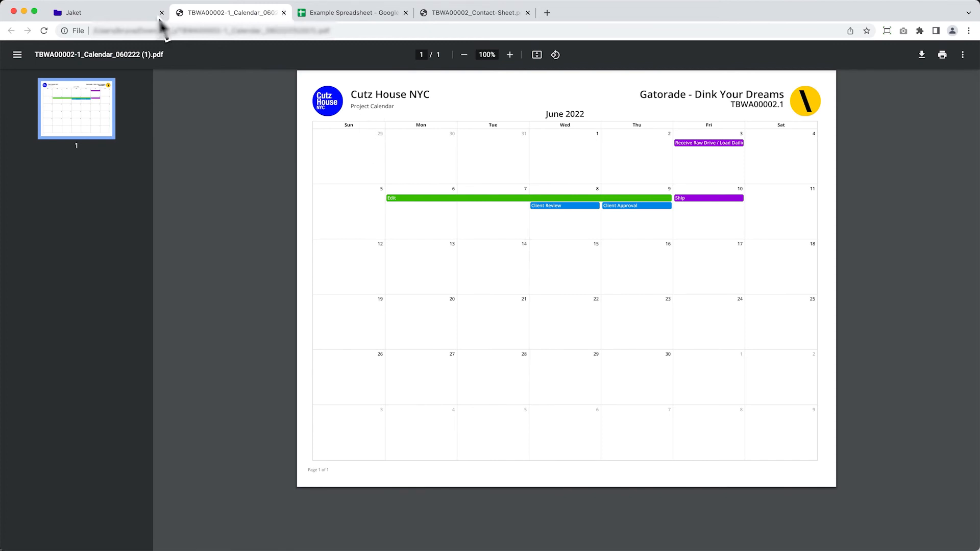
pyautogui.click(136, 14)
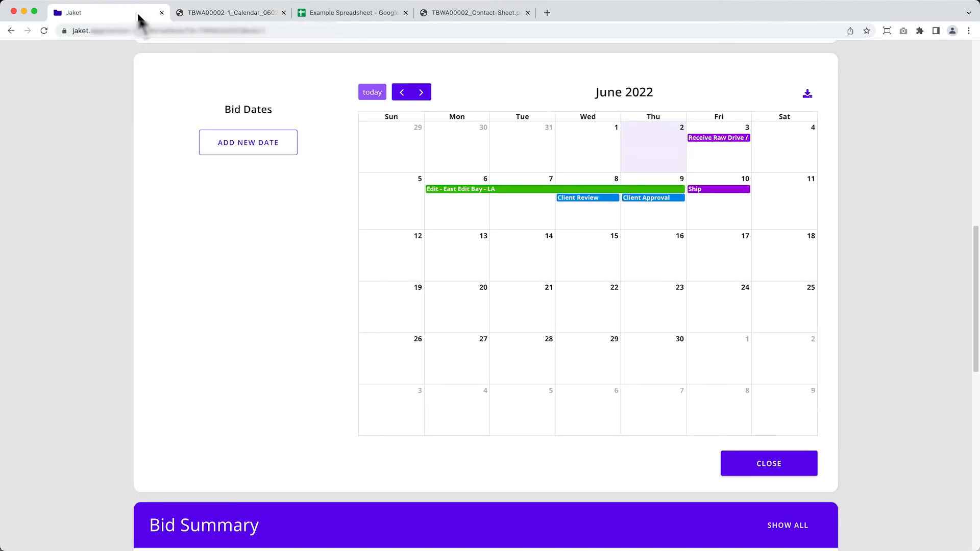
# Close the bid calendar and review the dates listed in the bid's details.
pyautogui.click(815, 488)
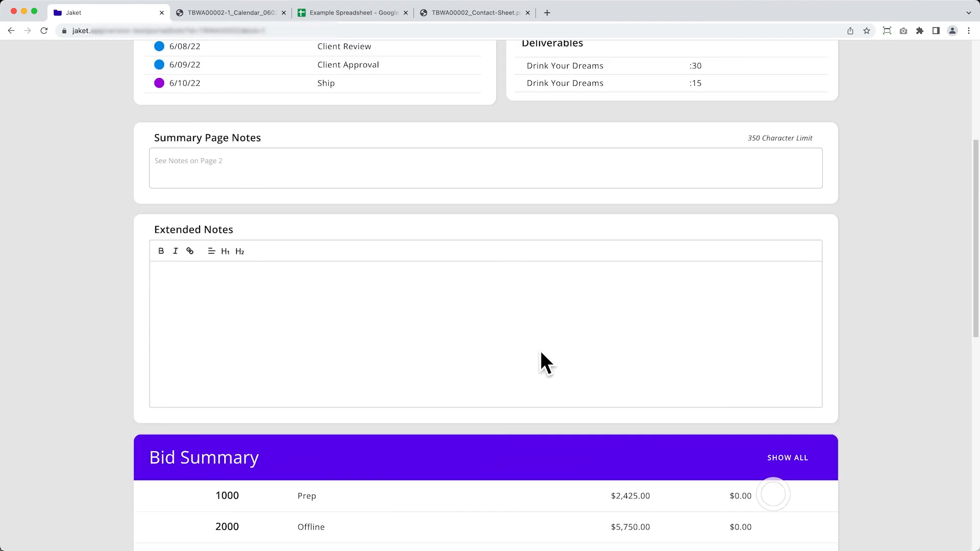
pyautogui.scroll(5, 429, 291)
pyautogui.click(86, 267)
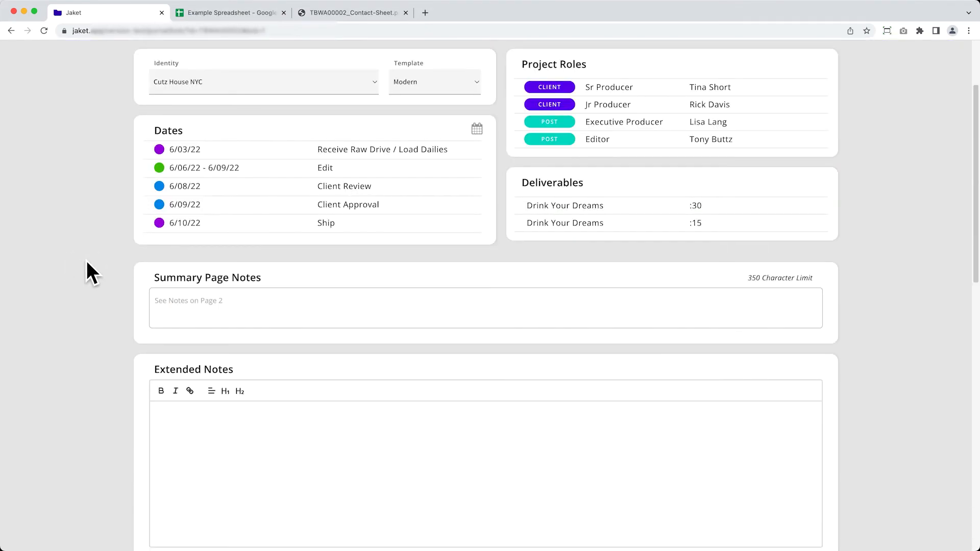
pyautogui.scroll(3, 113, 220)
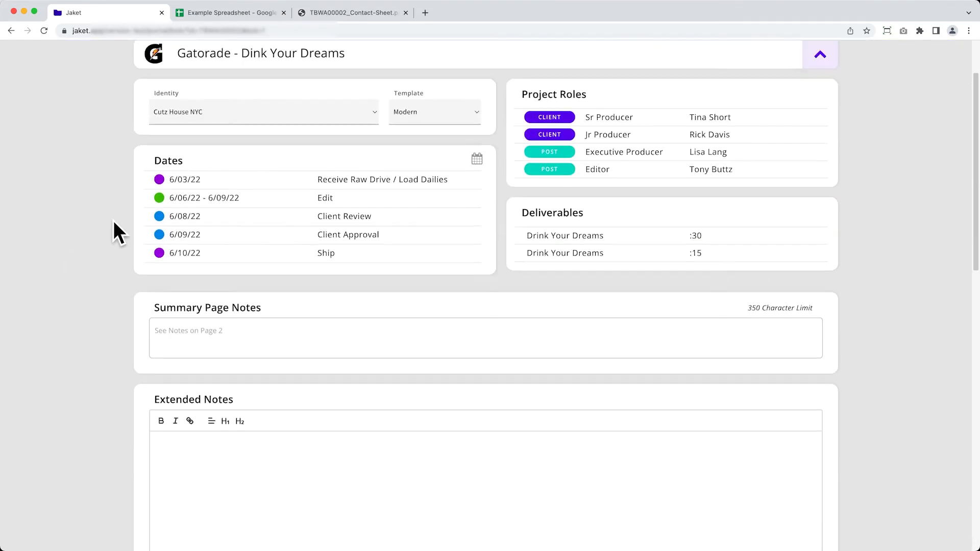
# Enter the Summary Page Notes "This bid is for one unique :30 and one :15 direct lift. Please see full bid details on page 2.".
pyautogui.scroll(-4, 117, 228)
pyautogui.click(190, 225)
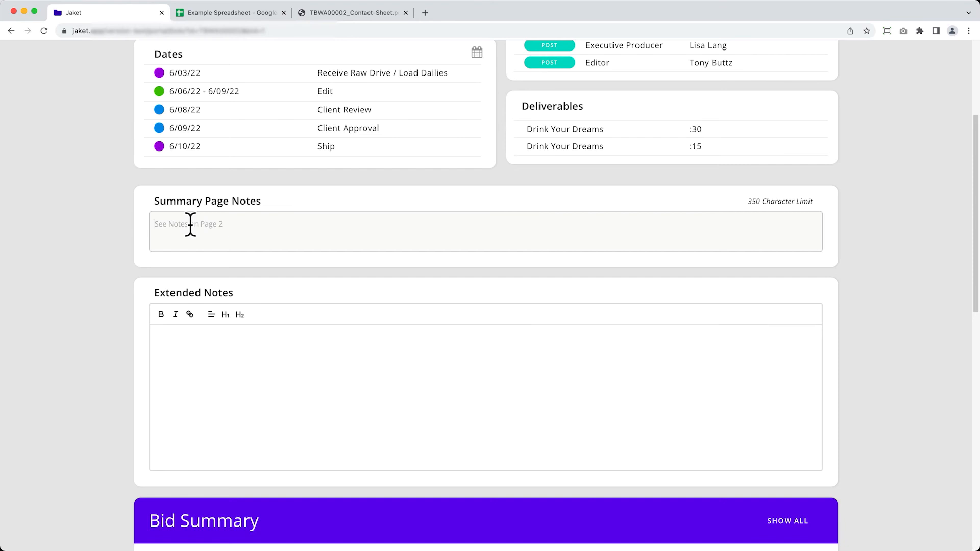
pyautogui.moveTo(153, 201); pyautogui.dragTo(267, 206)
pyautogui.click(268, 205)
pyautogui.click(234, 224)
pyautogui.write('This bid is for one unique :30 and one :15 direct lift. Please see full bid details on page 2.')
pyautogui.click(351, 237)
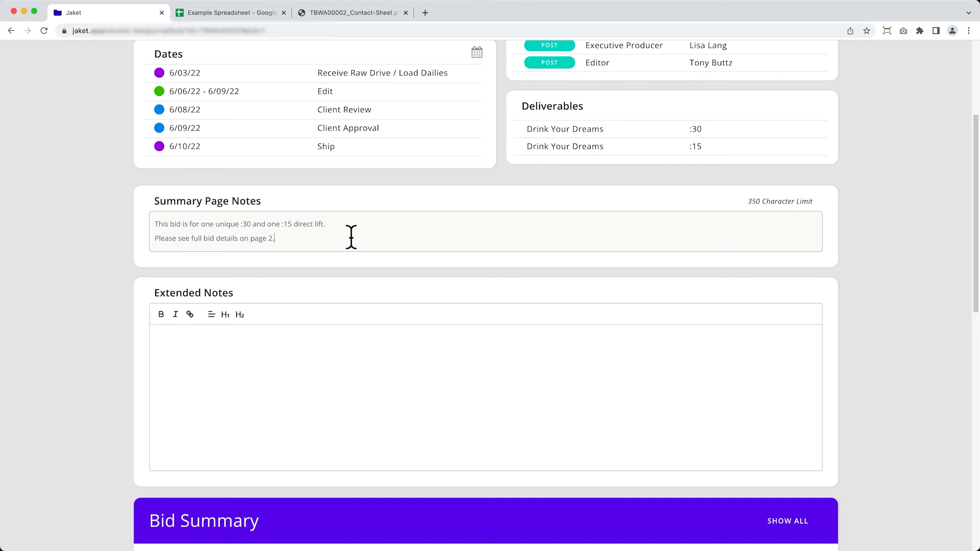
# Write Extended Notes under WEEKENDS & OVERTIME (6 weekday overtime hours, no weekend work) and AUDIO MIX (8 hours with LEMON Studios, no VO record or talent fees).
pyautogui.click(290, 397)
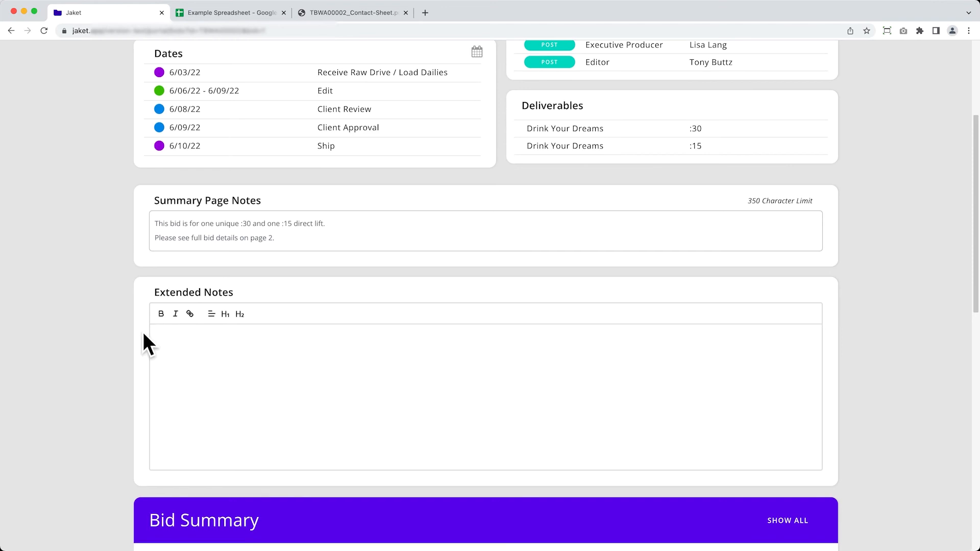
pyautogui.scroll(-2, 144, 343)
pyautogui.click(196, 298)
pyautogui.write('WEEKENDS & OVERTIME This bid includes 6 weekday overtime hours. It does NO include weekend work.  AUDIO MIX This bid includes 8 hours of mix time with LEMON Studios in Santa Monica, CA. There are no VO record or talent fees included.')
pyautogui.moveTo(158, 243); pyautogui.dragTo(597, 295)
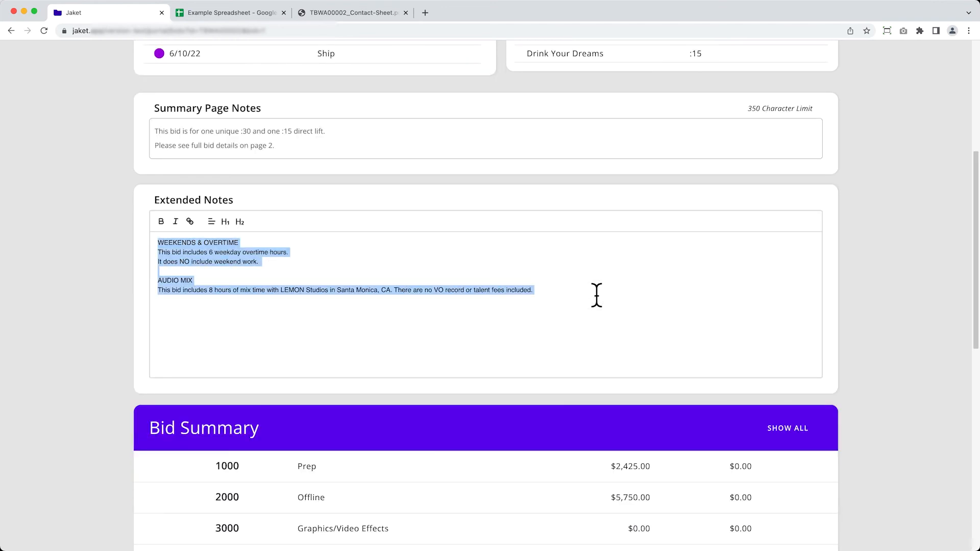
pyautogui.click(596, 295)
# Make the WEEKENDS & OVERTIME and AUDIO MIX headings bold in the Extended Notes.
pyautogui.moveTo(250, 242); pyautogui.dragTo(153, 243)
pyautogui.click(161, 221)
pyautogui.moveTo(203, 282); pyautogui.dragTo(151, 280)
pyautogui.click(161, 221)
pyautogui.click(199, 284)
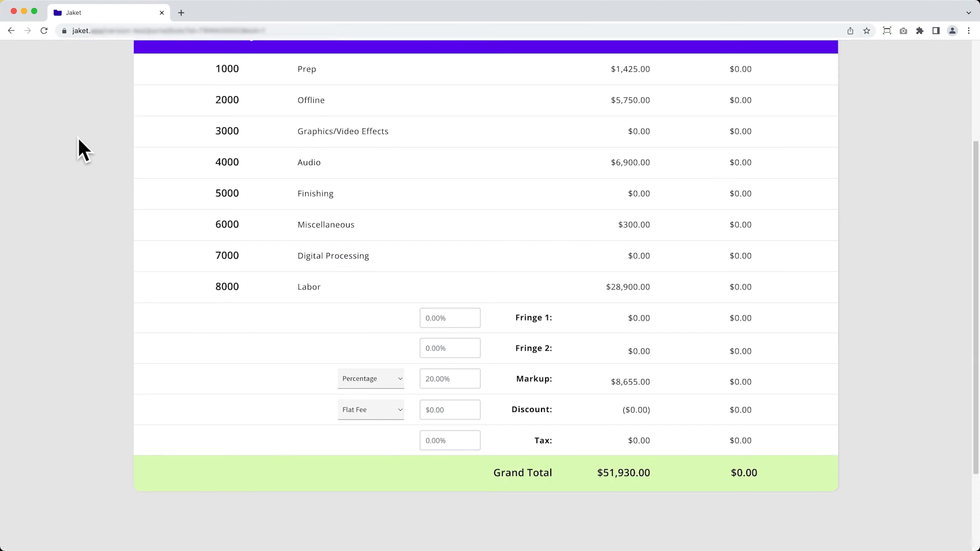
# Look through the Labor section's line items and the complete list of all line items in the bid.
pyautogui.scroll(2, 78, 137)
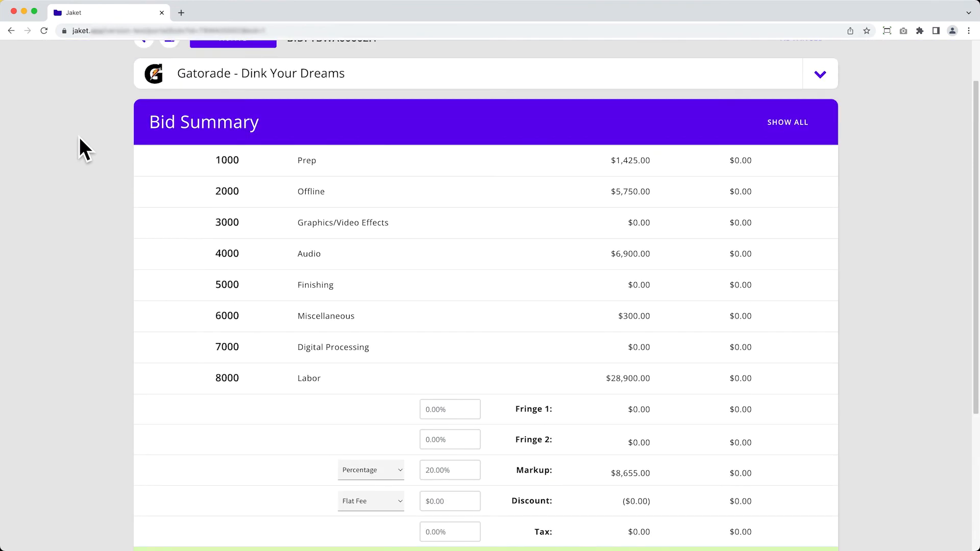
pyautogui.scroll(-1, 422, 269)
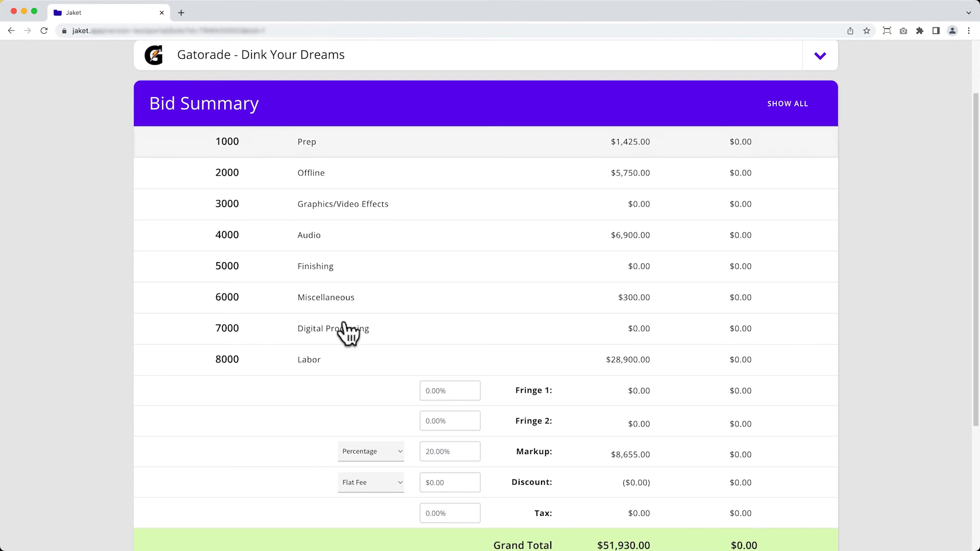
pyautogui.click(342, 367)
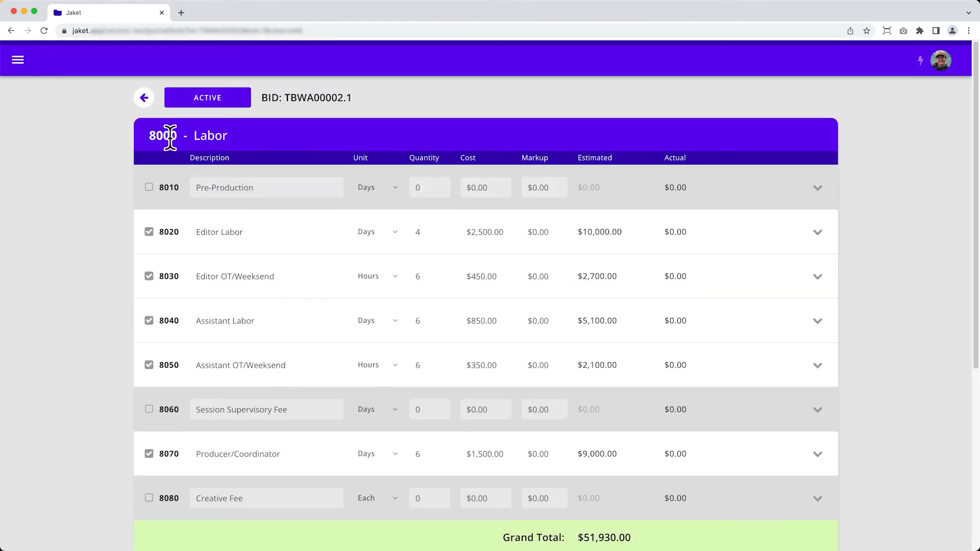
pyautogui.click(144, 98)
pyautogui.click(440, 234)
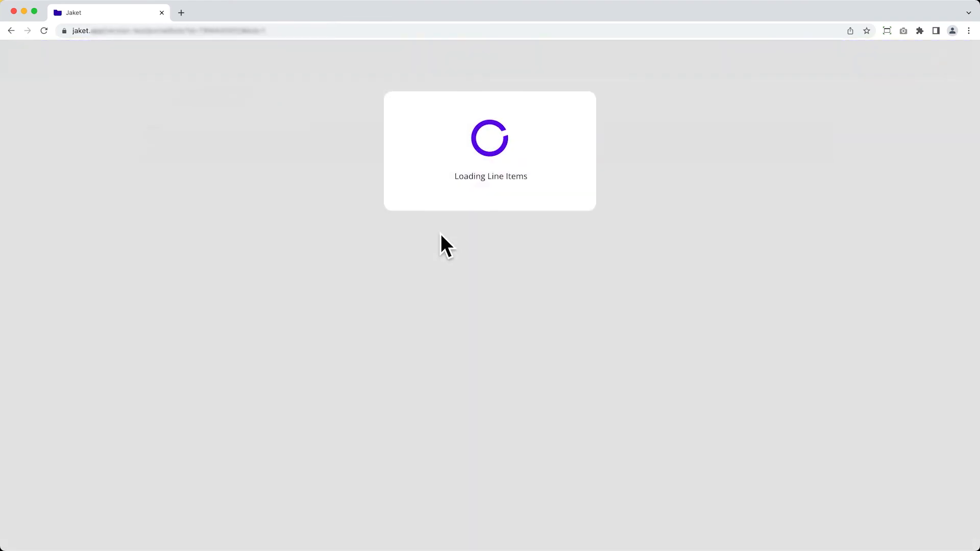
pyautogui.scroll(-11, 355, 224)
pyautogui.scroll(11, 357, 225)
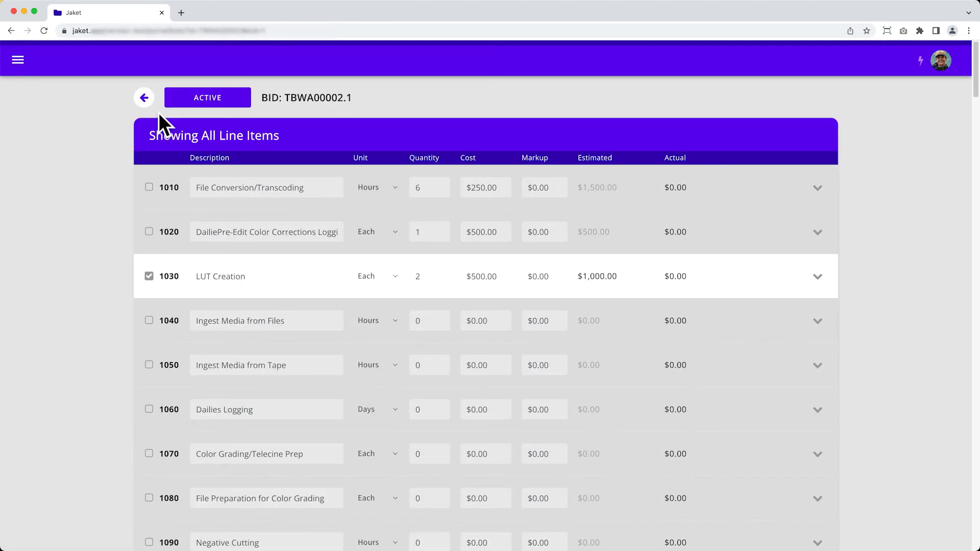
pyautogui.click(144, 98)
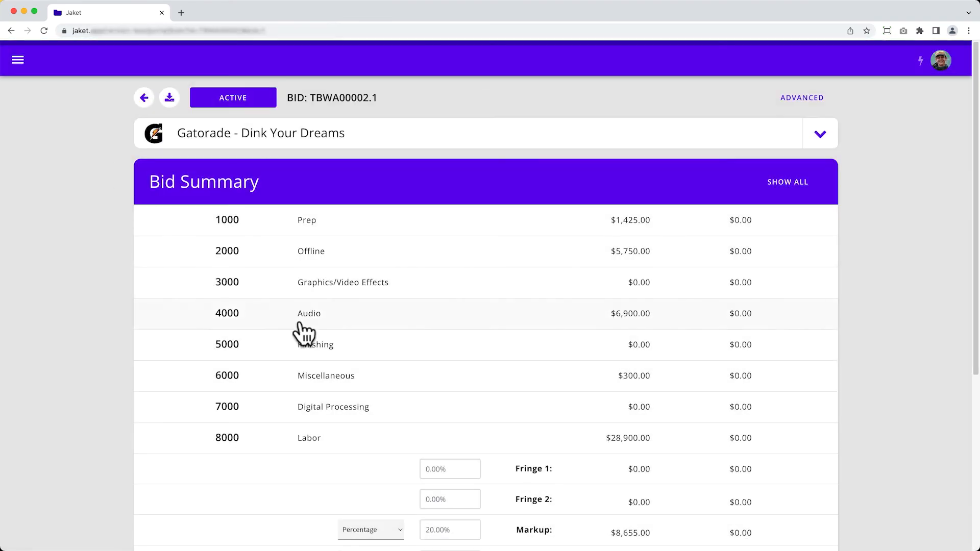
# Set the quantity of the Editor Labor line item (8020) in the Labor section to 5 days.
pyautogui.scroll(-1, 331, 441)
pyautogui.click(330, 431)
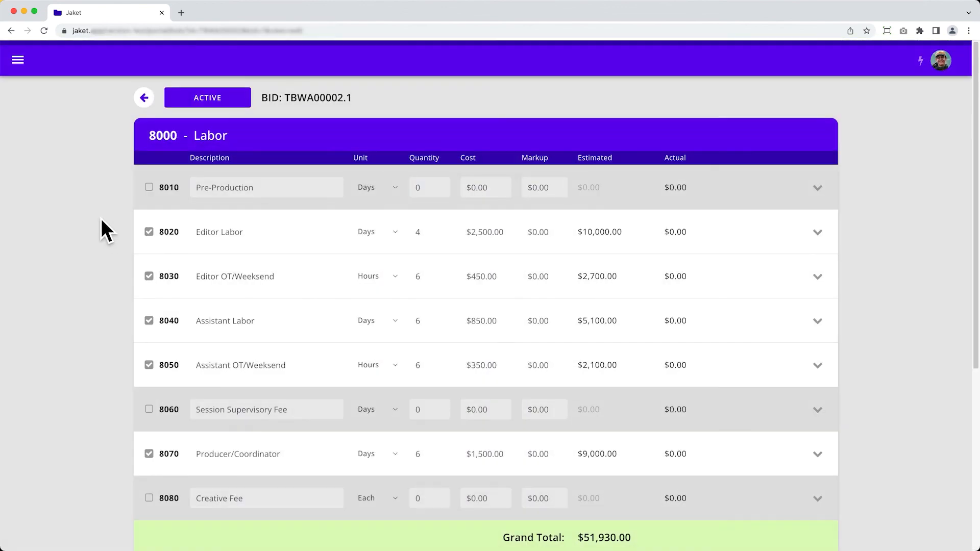
pyautogui.click(818, 220)
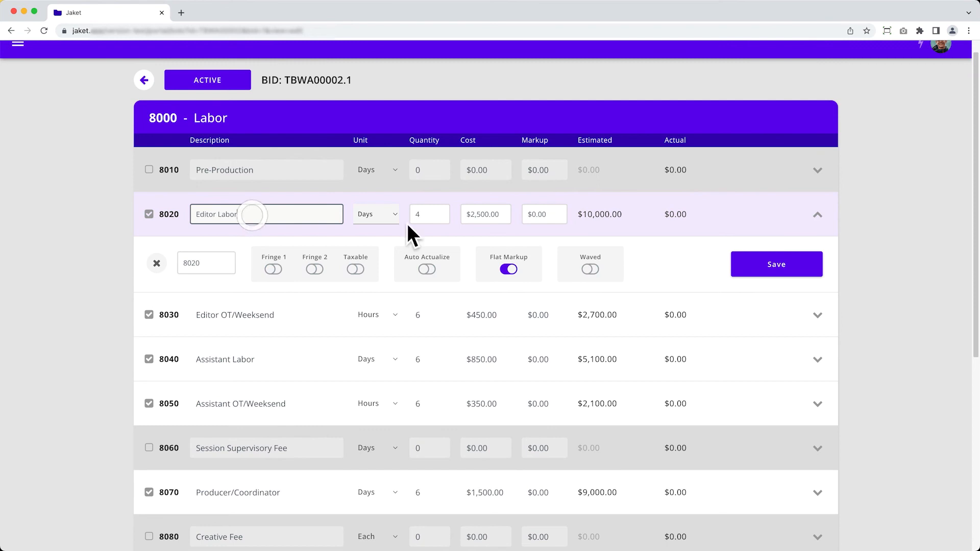
pyautogui.click(409, 209)
pyautogui.write('5')
# Turn off Flat Markup for the Editor Labor item and set its markup to 20%.
pyautogui.click(510, 214)
pyautogui.doubleClick(535, 211)
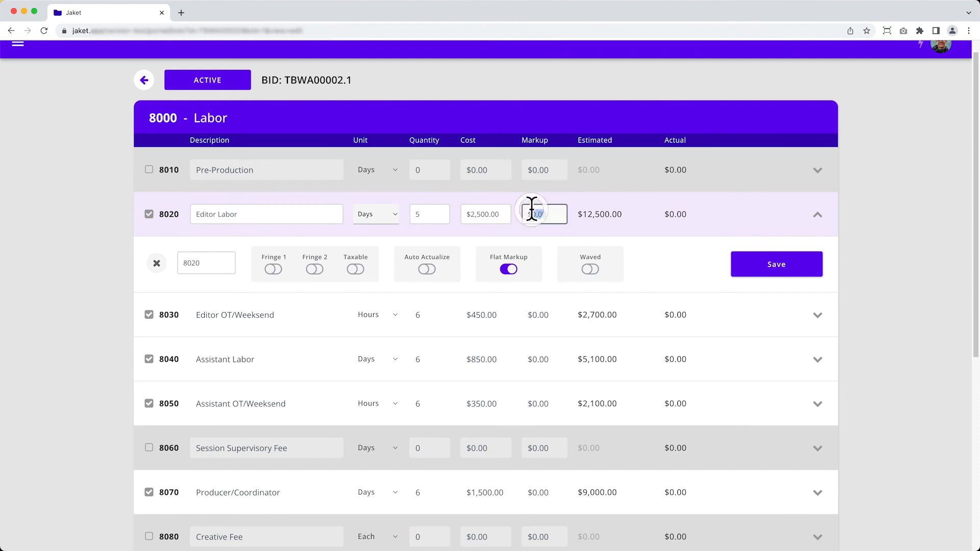
pyautogui.click(556, 212)
pyautogui.moveTo(556, 213); pyautogui.dragTo(530, 209)
pyautogui.click(510, 271)
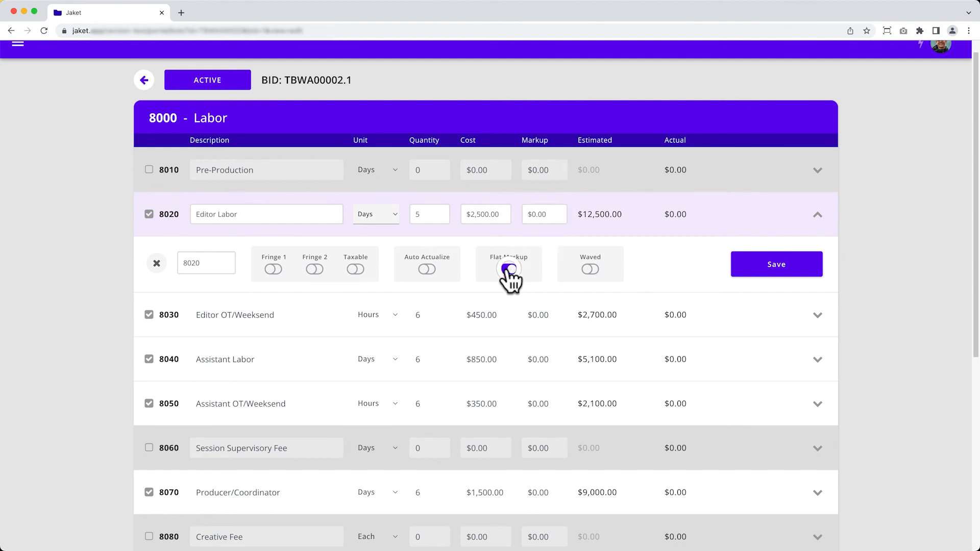
pyautogui.moveTo(544, 214); pyautogui.dragTo(517, 211)
pyautogui.write('20')
pyautogui.moveTo(605, 214); pyautogui.dragTo(578, 214)
pyautogui.click(654, 219)
# Try waiving the Editor Labor line item, check its estimated amount, and turn the waiver back off.
pyautogui.click(590, 266)
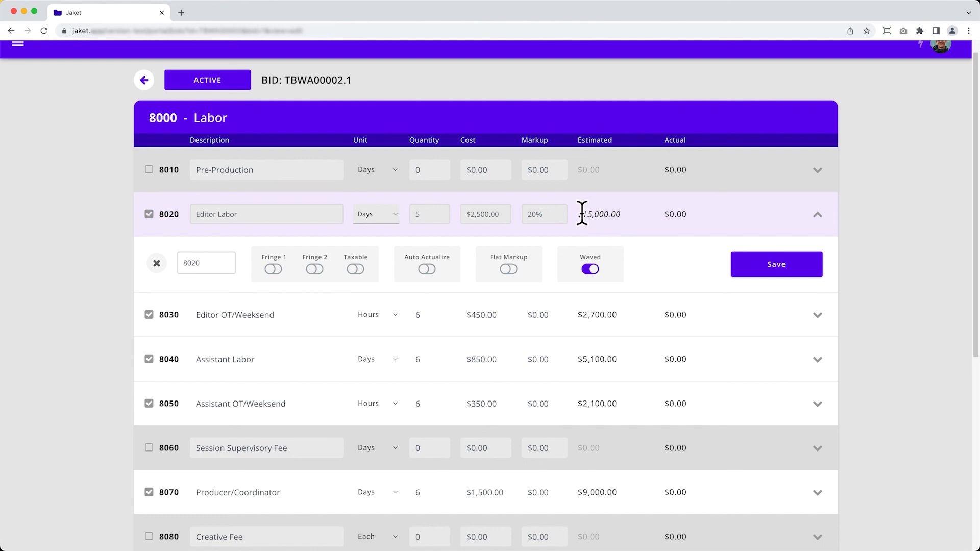
pyautogui.moveTo(582, 214); pyautogui.dragTo(632, 213)
pyautogui.click(616, 214)
pyautogui.moveTo(579, 214); pyautogui.dragTo(651, 215)
pyautogui.click(653, 215)
pyautogui.click(591, 269)
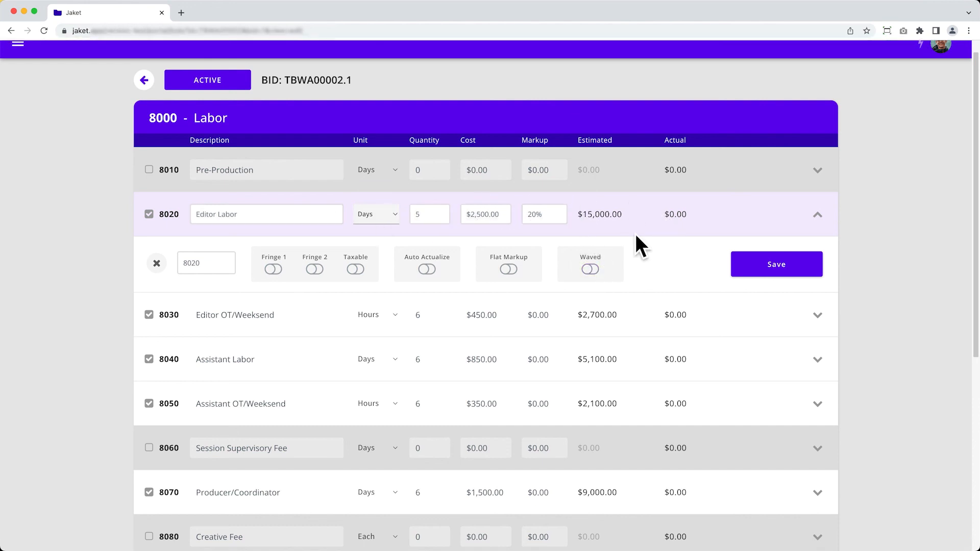
# Save the Editor Labor line item and return to the bid summary.
pyautogui.scroll(-3, 663, 245)
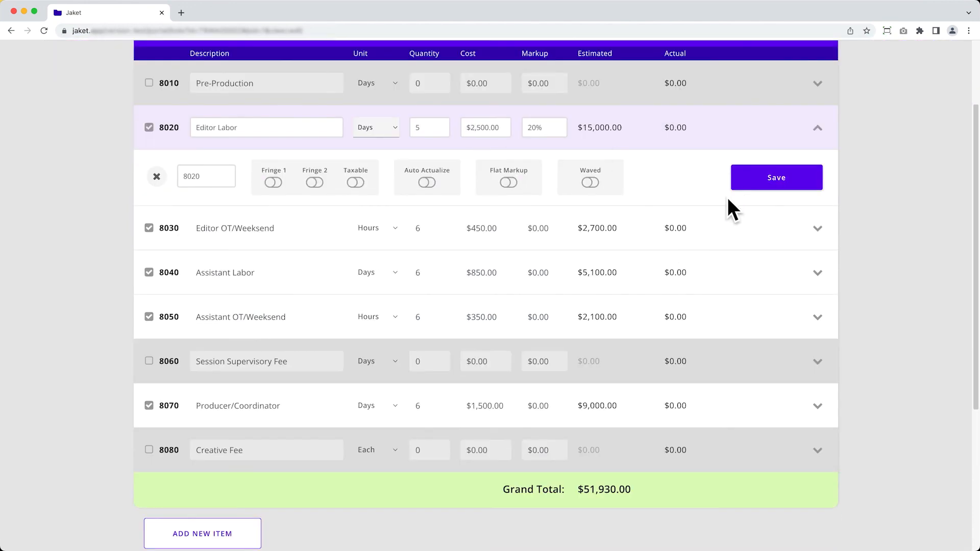
pyautogui.click(789, 181)
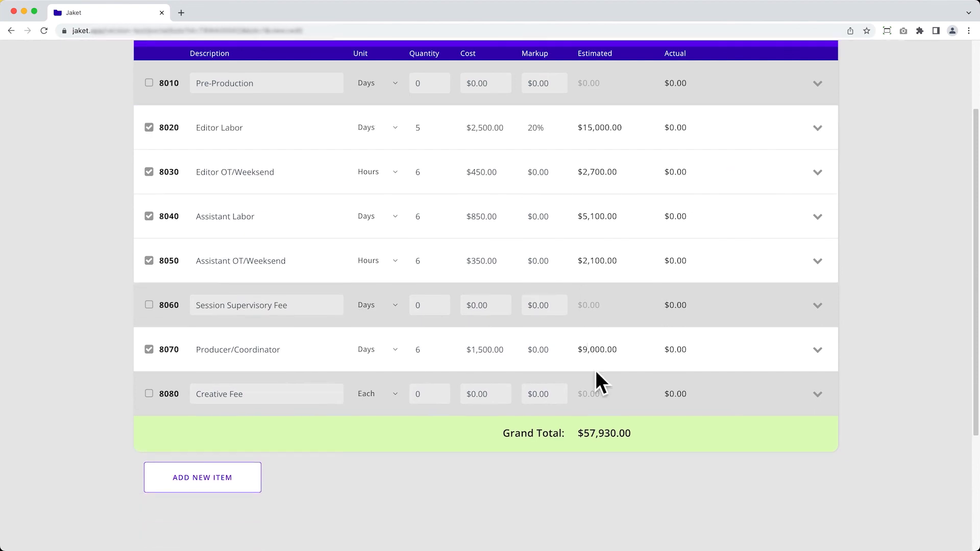
pyautogui.scroll(3, 513, 278)
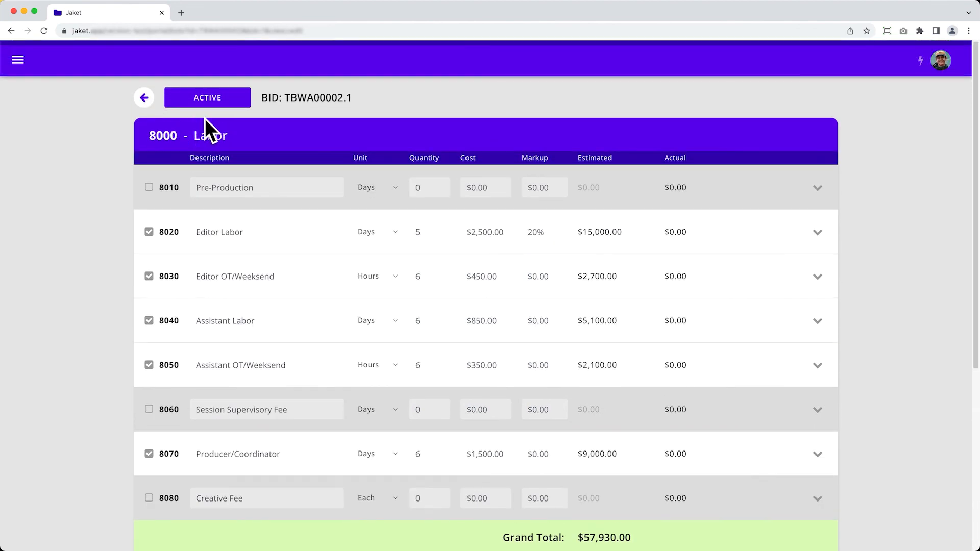
pyautogui.click(144, 95)
# Set the bid's overall Markup percentage to 10% in the Bid Summary.
pyautogui.scroll(-3, 526, 265)
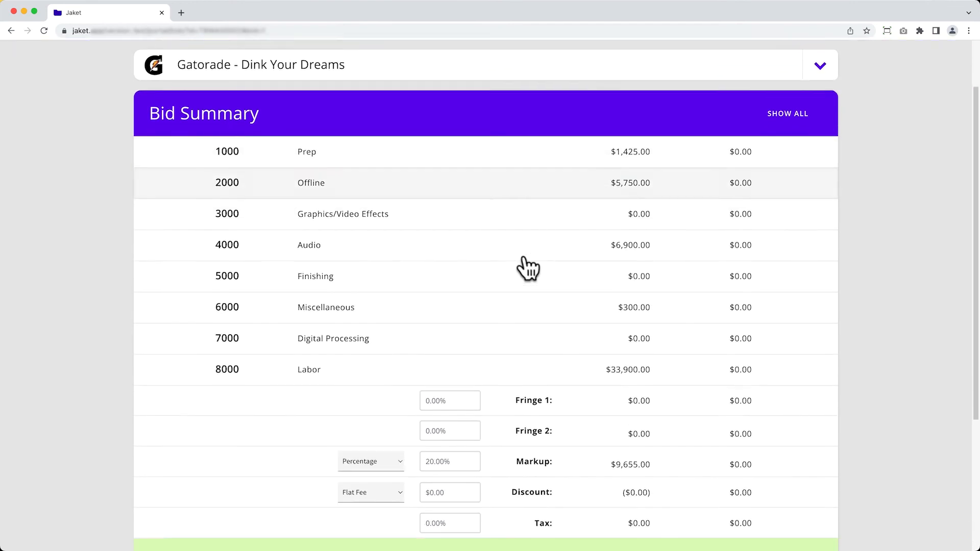
pyautogui.scroll(-1, 468, 384)
pyautogui.moveTo(467, 428); pyautogui.dragTo(417, 411)
pyautogui.write('10')
pyautogui.press('Return')
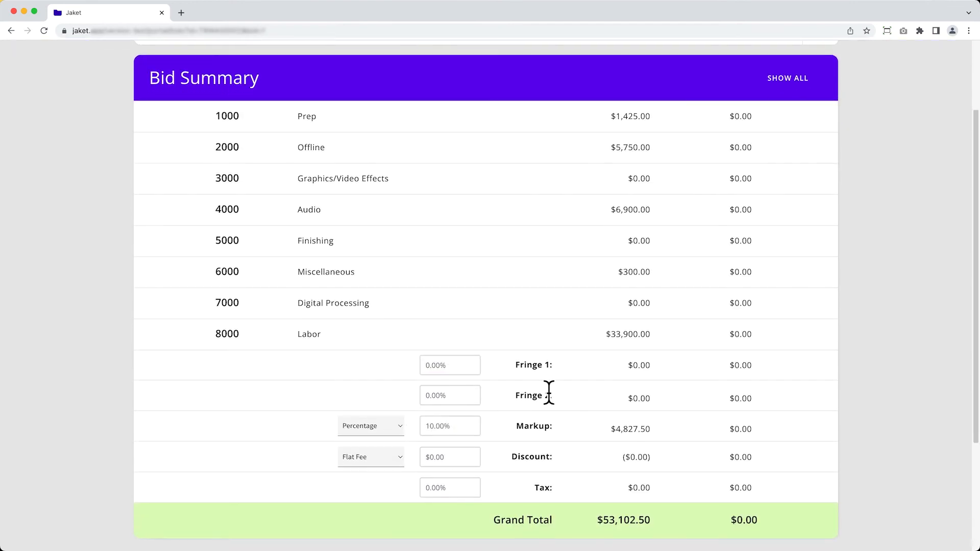
# Examine the Markup and Discount type options and the Fringe 1, Fringe 2 and Tax percentage fields.
pyautogui.scroll(-2, 548, 392)
pyautogui.click(392, 379)
pyautogui.click(384, 339)
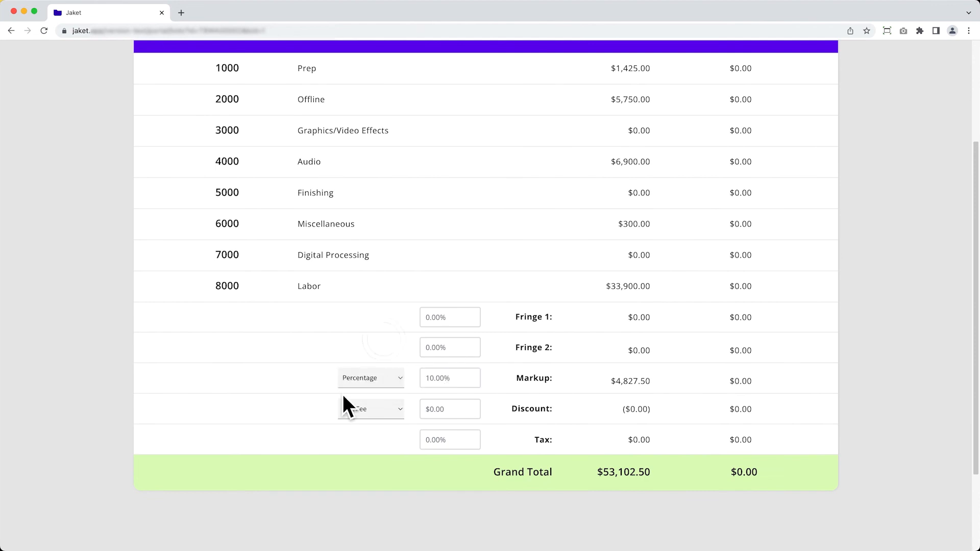
pyautogui.click(345, 406)
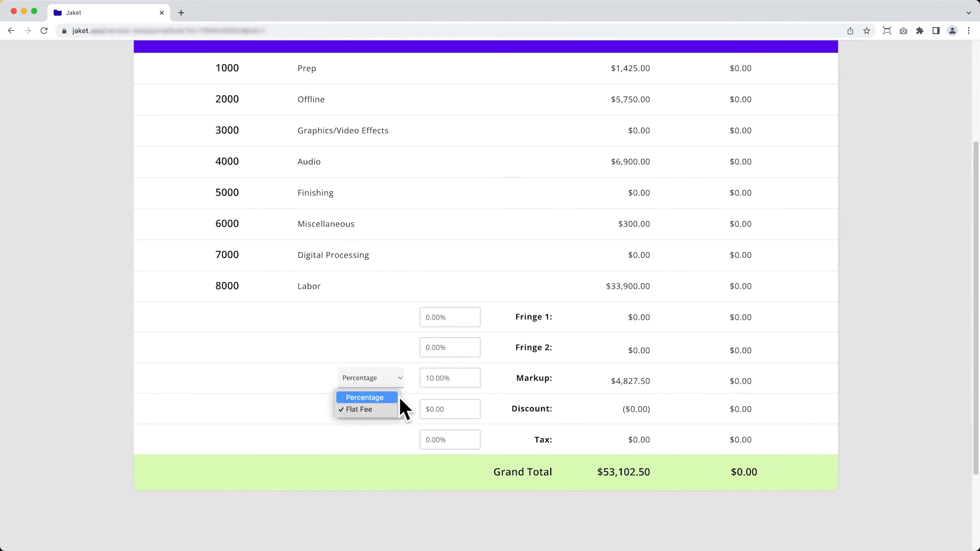
pyautogui.click(370, 440)
pyautogui.click(453, 341)
pyautogui.click(463, 315)
pyautogui.click(466, 345)
pyautogui.click(467, 442)
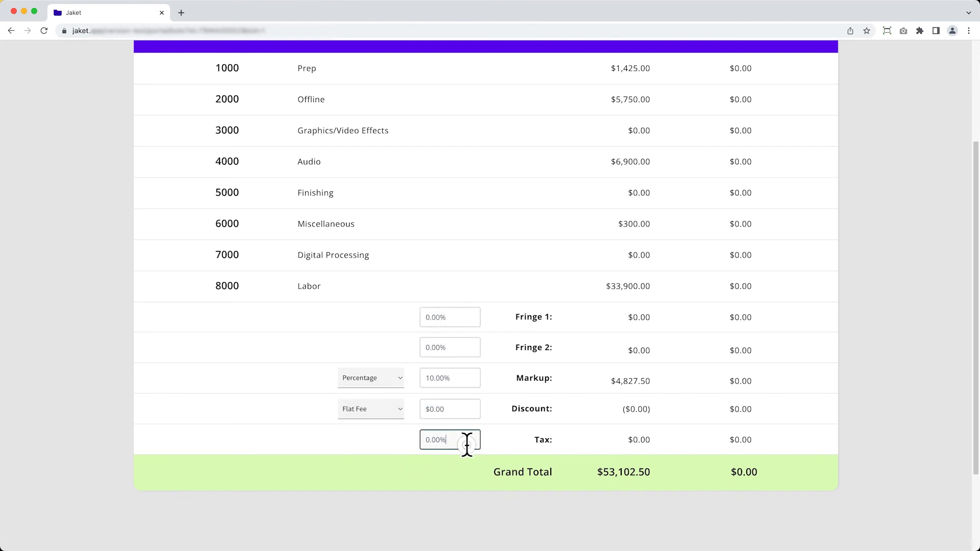
pyautogui.scroll(-1, 562, 403)
pyautogui.scroll(3, 663, 332)
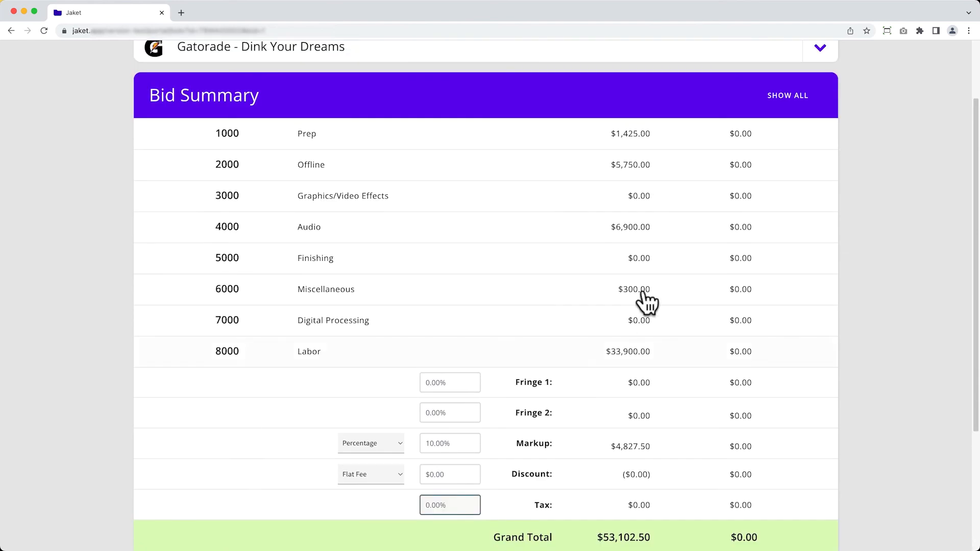
# Download the bid as a PDF and open the downloaded file.
pyautogui.scroll(2, 510, 329)
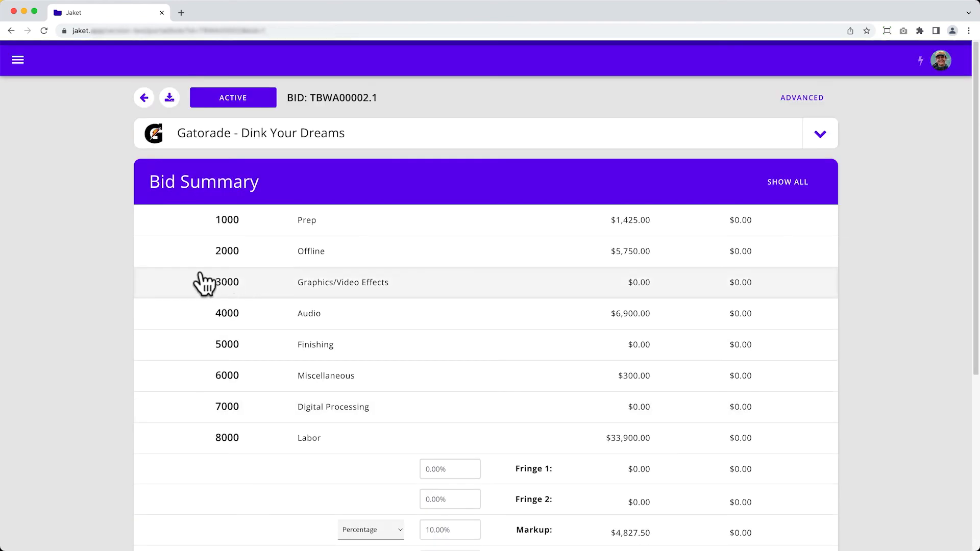
pyautogui.click(170, 98)
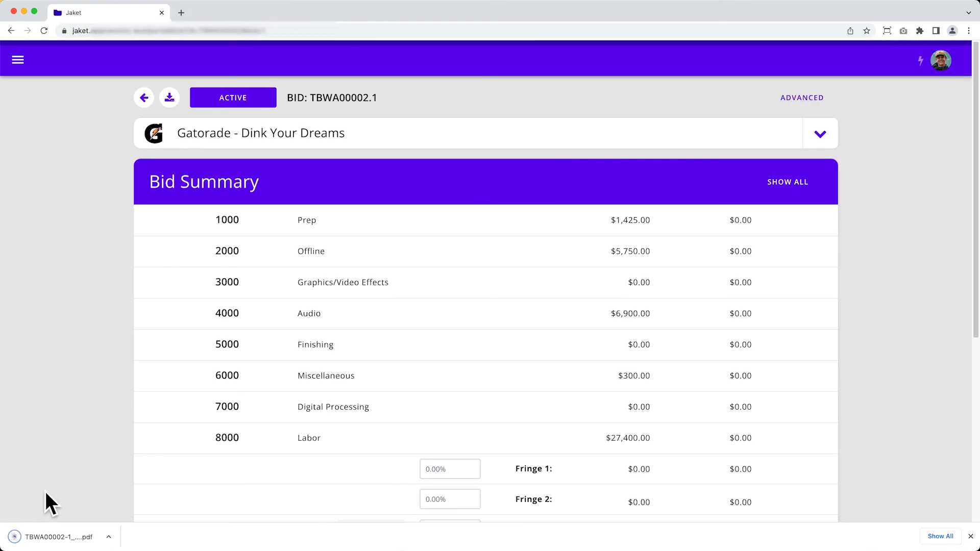
pyautogui.click(62, 537)
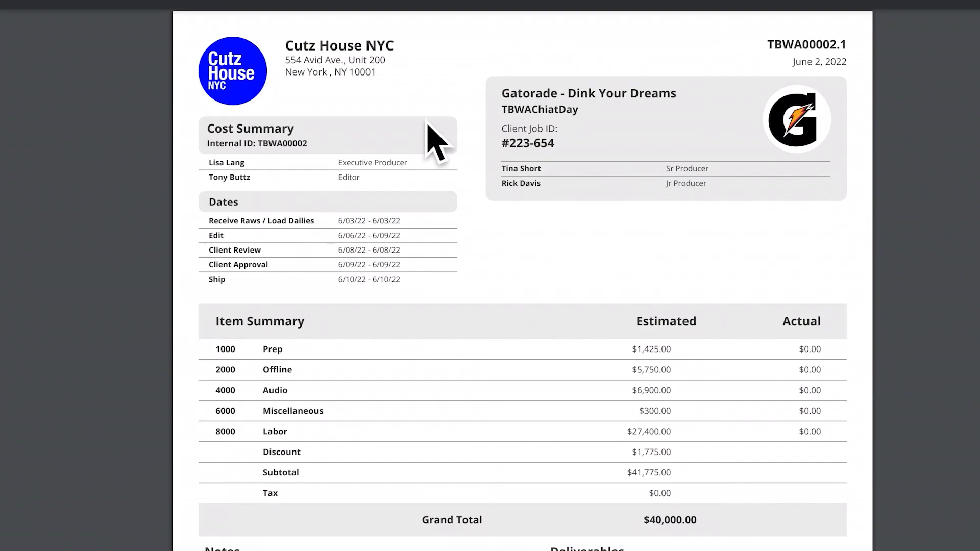
# Review the PDF's first-page header, including the assigned roles, Client Job ID and Internal ID.
pyautogui.moveTo(377, 159); pyautogui.dragTo(399, 160)
pyautogui.moveTo(249, 162); pyautogui.dragTo(359, 171)
pyautogui.click(359, 172)
pyautogui.moveTo(208, 159); pyautogui.dragTo(350, 175)
pyautogui.click(359, 176)
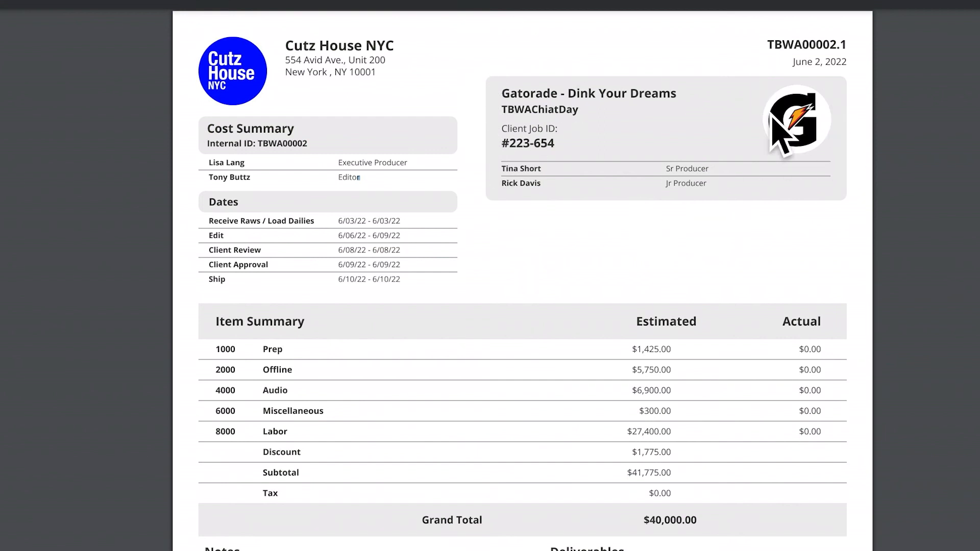
pyautogui.moveTo(500, 143); pyautogui.dragTo(559, 143)
pyautogui.click(559, 143)
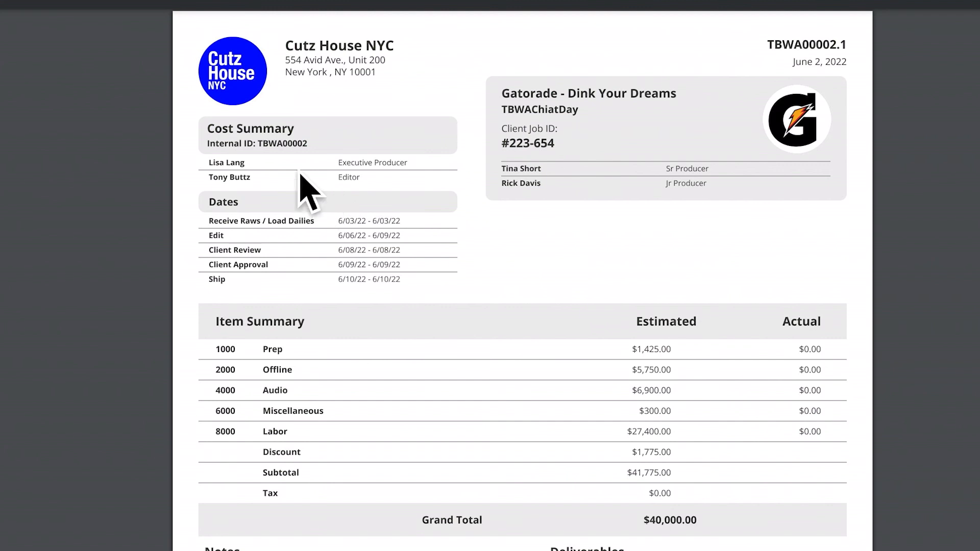
pyautogui.moveTo(254, 144); pyautogui.dragTo(328, 148)
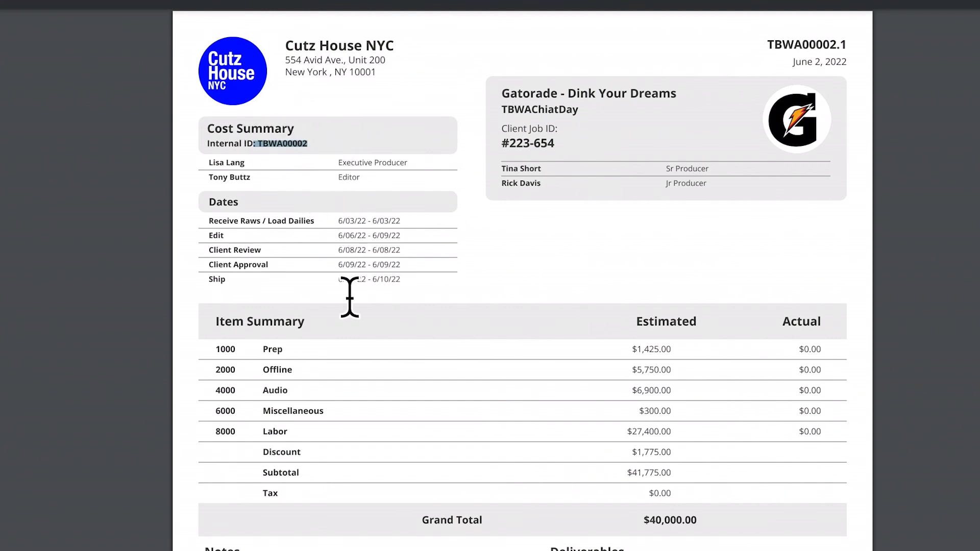
# Review the Dates list and the Item Summary on the PDF's first page.
pyautogui.scroll(-1, 186, 393)
pyautogui.scroll(-1, 375, 266)
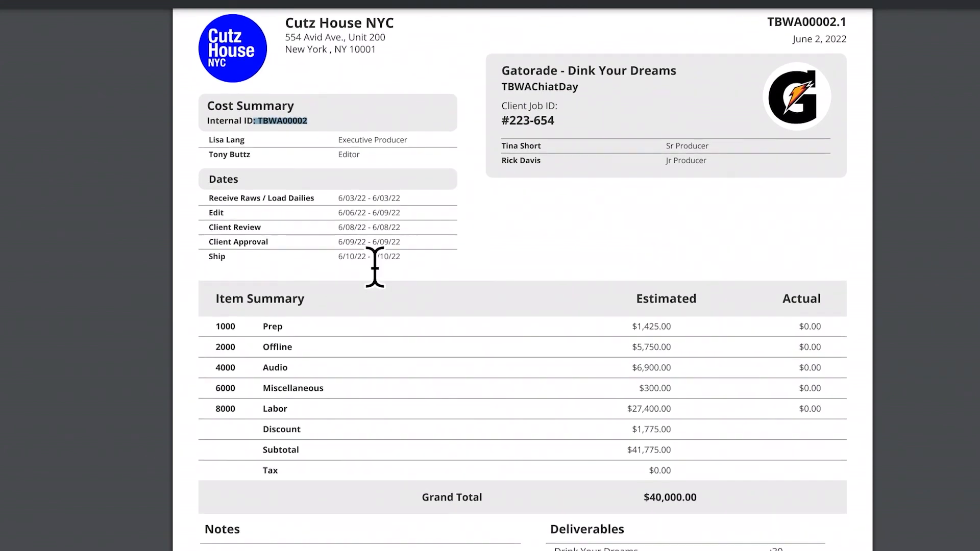
pyautogui.scroll(-1, 375, 267)
pyautogui.scroll(-1, 293, 355)
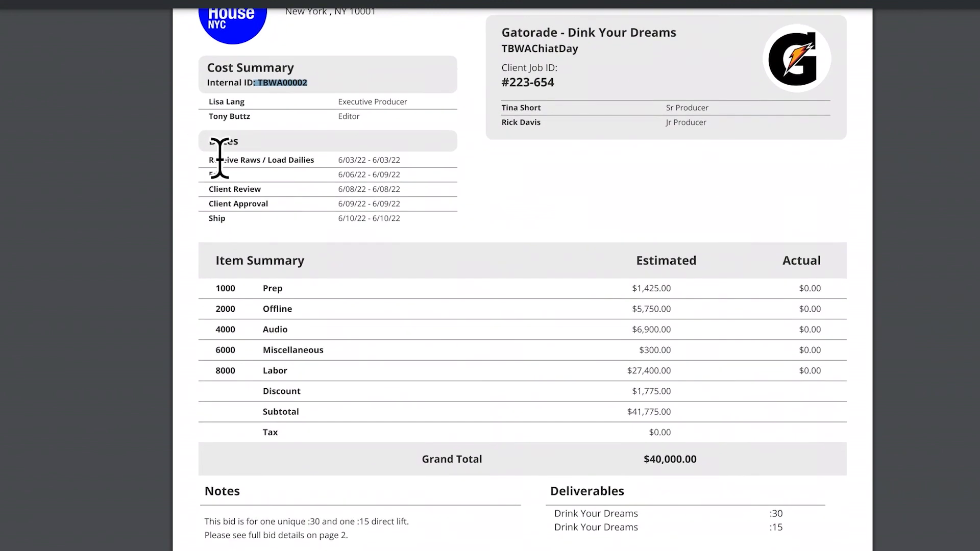
pyautogui.click(306, 158)
pyautogui.scroll(-6, 312, 204)
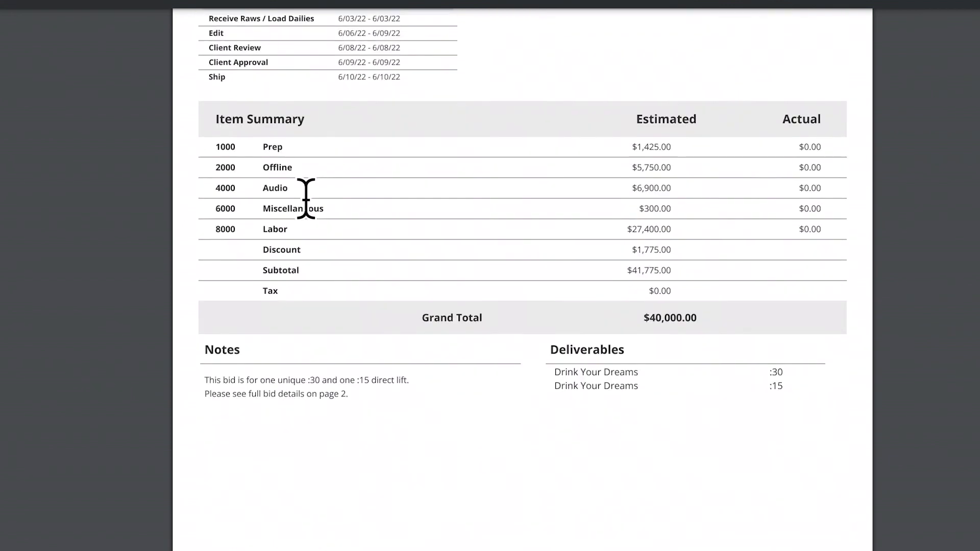
pyautogui.scroll(-2, 306, 204)
pyautogui.scroll(-5, 207, 347)
# Review the Notes section below the Item Summary on the PDF's first page.
pyautogui.moveTo(206, 234); pyautogui.dragTo(350, 253)
pyautogui.click(350, 254)
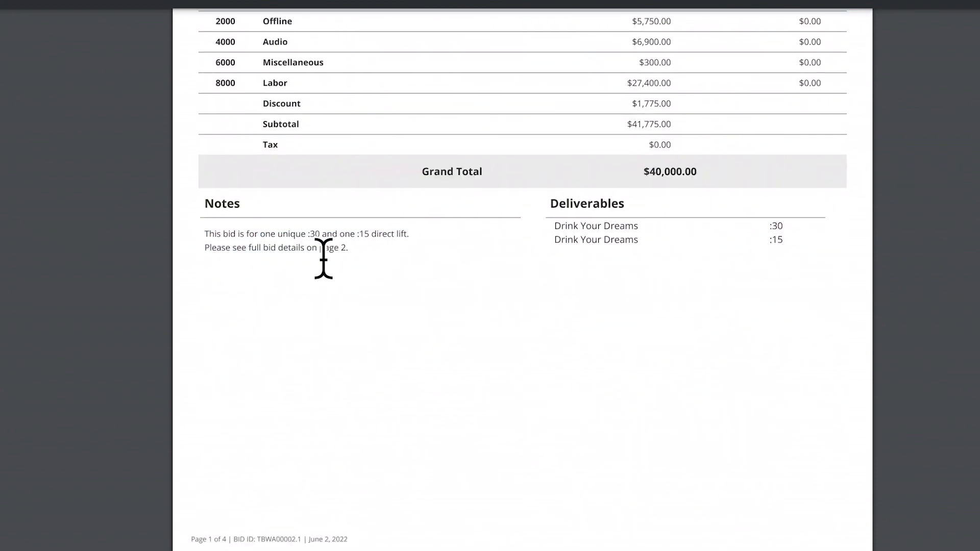
pyautogui.scroll(-8, 323, 259)
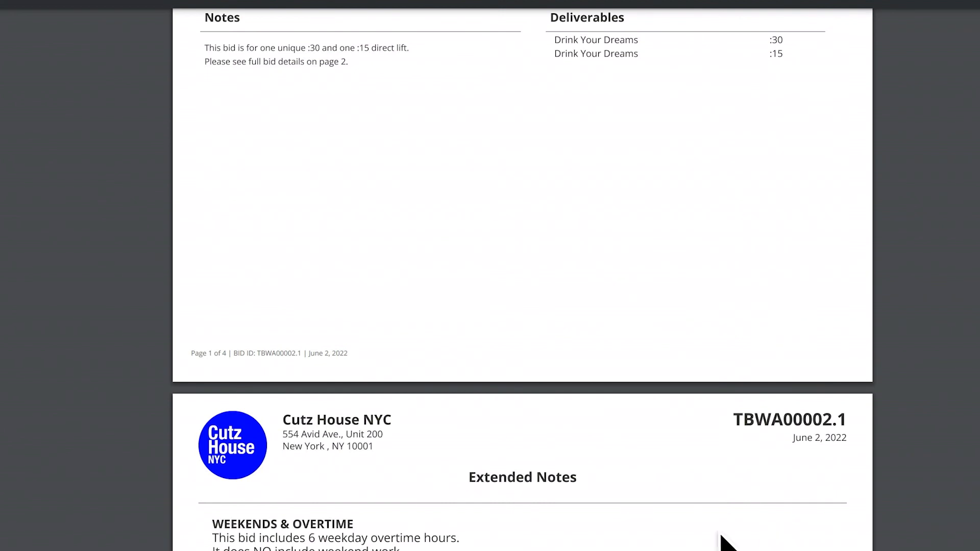
pyautogui.scroll(7, 529, 302)
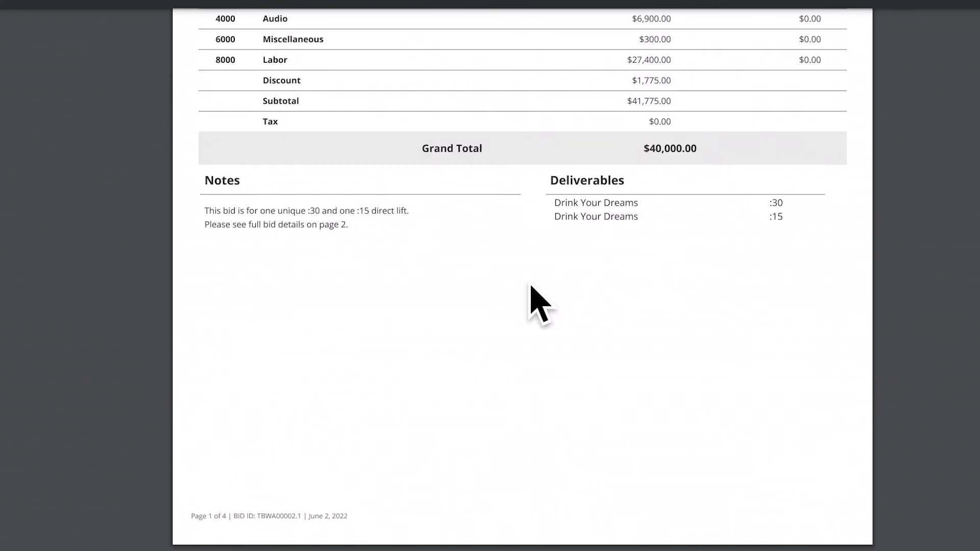
pyautogui.scroll(-2, 287, 218)
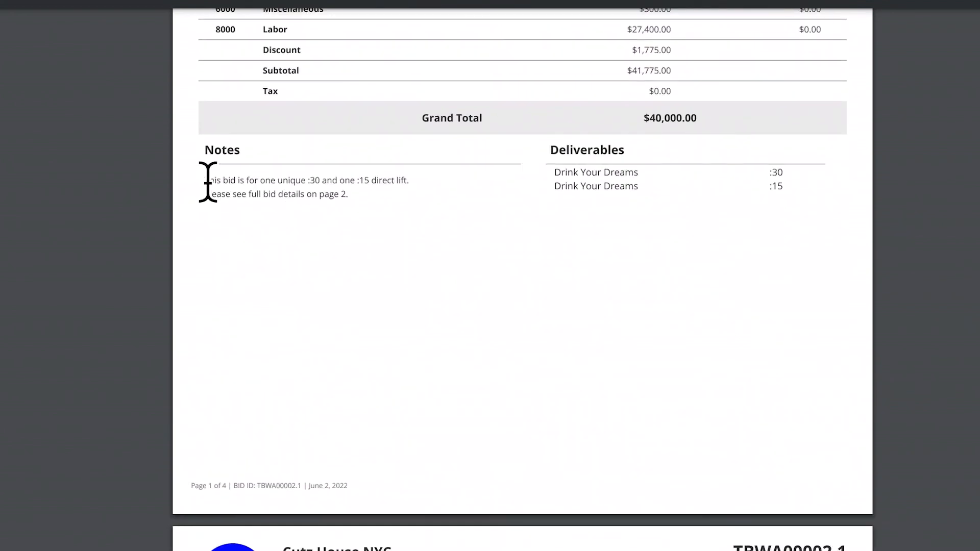
pyautogui.scroll(-1, 305, 217)
pyautogui.scroll(-2, 361, 304)
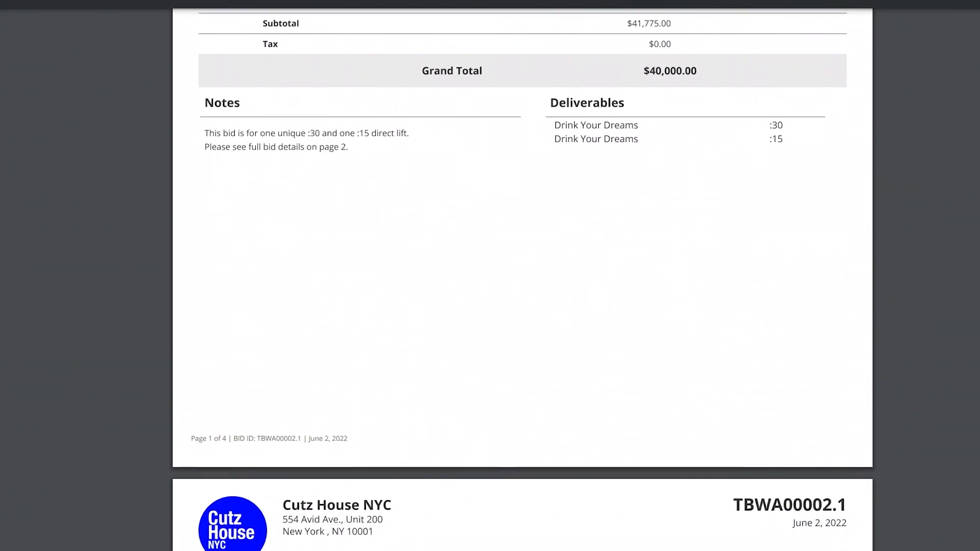
# Review the Deliverables list below the Grand Total on the PDF's first page.
pyautogui.scroll(8, 586, 503)
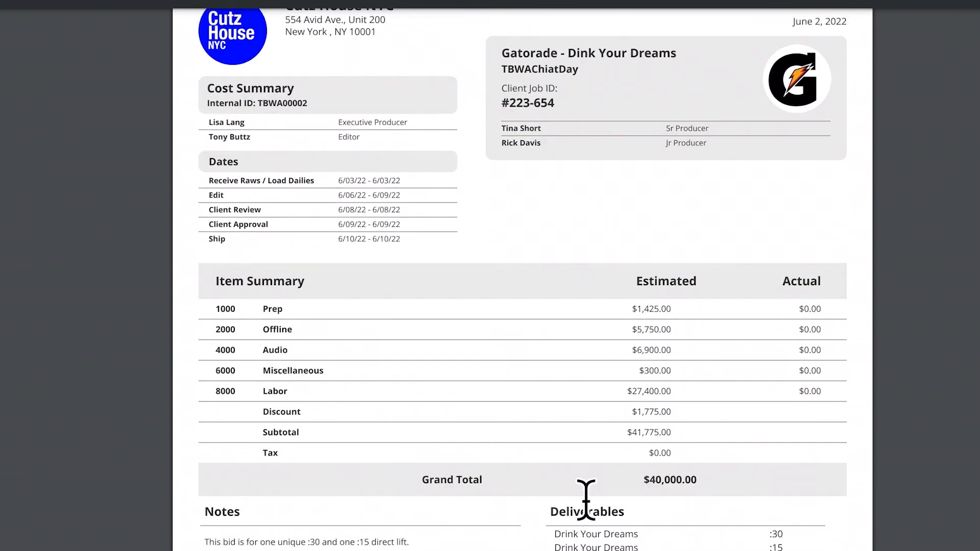
pyautogui.scroll(-1, 568, 526)
pyautogui.moveTo(555, 509); pyautogui.dragTo(650, 509)
pyautogui.click(656, 523)
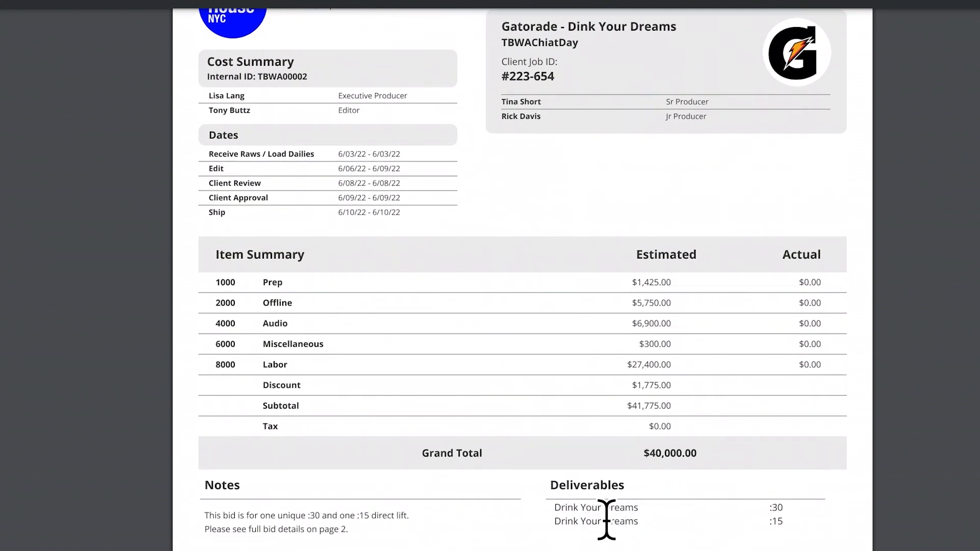
# Review the PDF's Extended Notes and itemized cost pages, and switch back to the bid in Jaket.
pyautogui.scroll(-18, 453, 510)
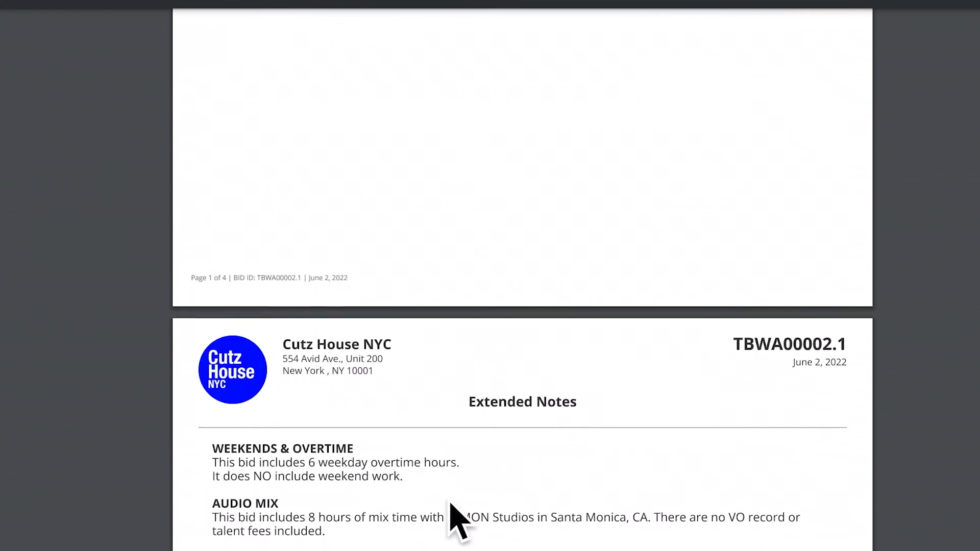
pyautogui.scroll(-4, 450, 494)
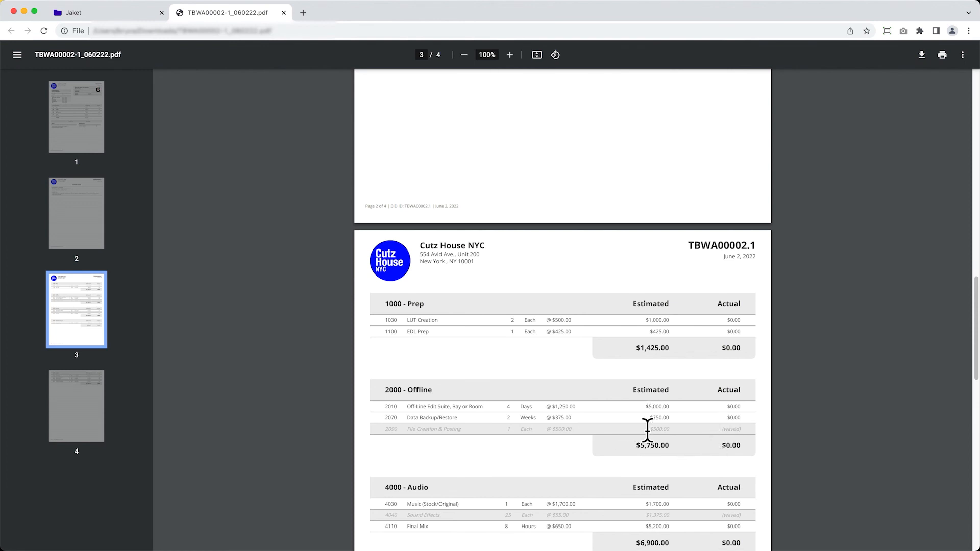
pyautogui.scroll(20, 621, 427)
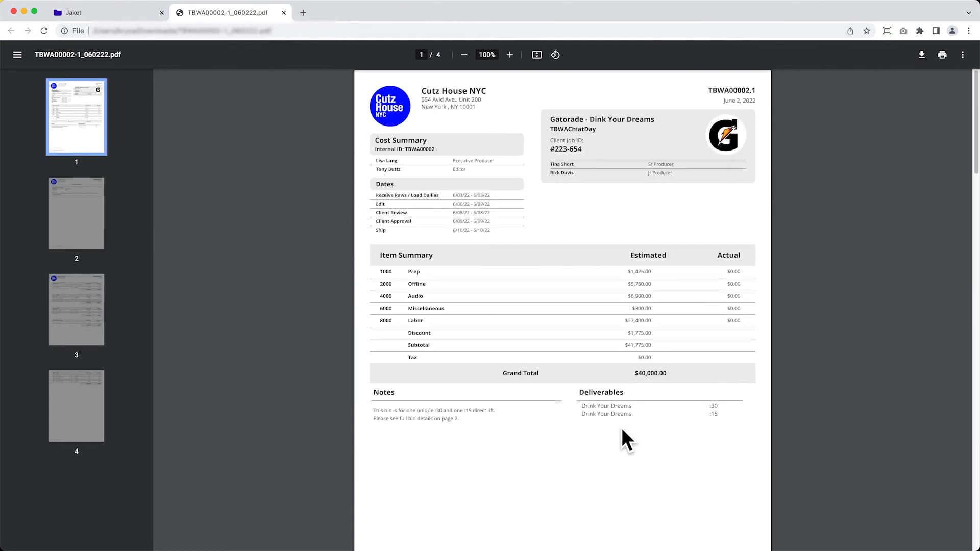
pyautogui.click(118, 13)
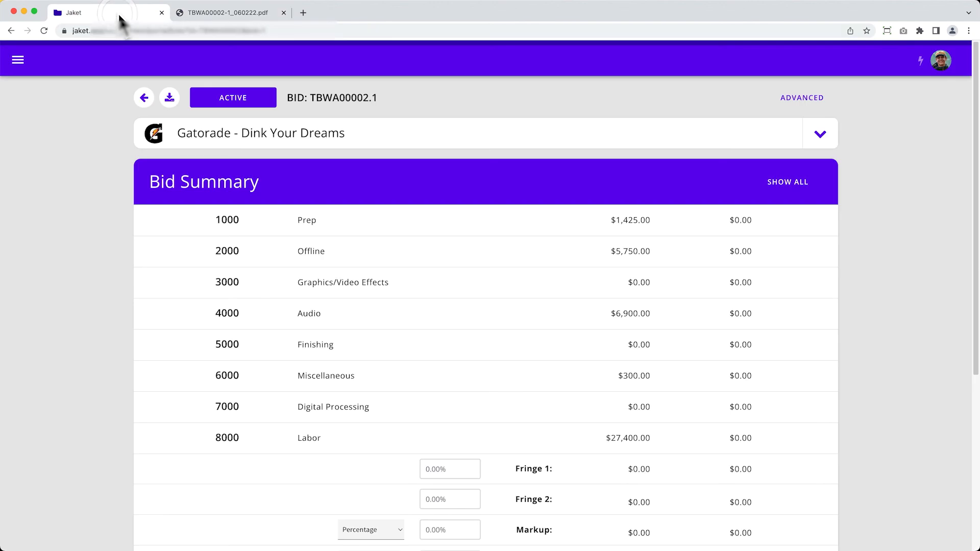